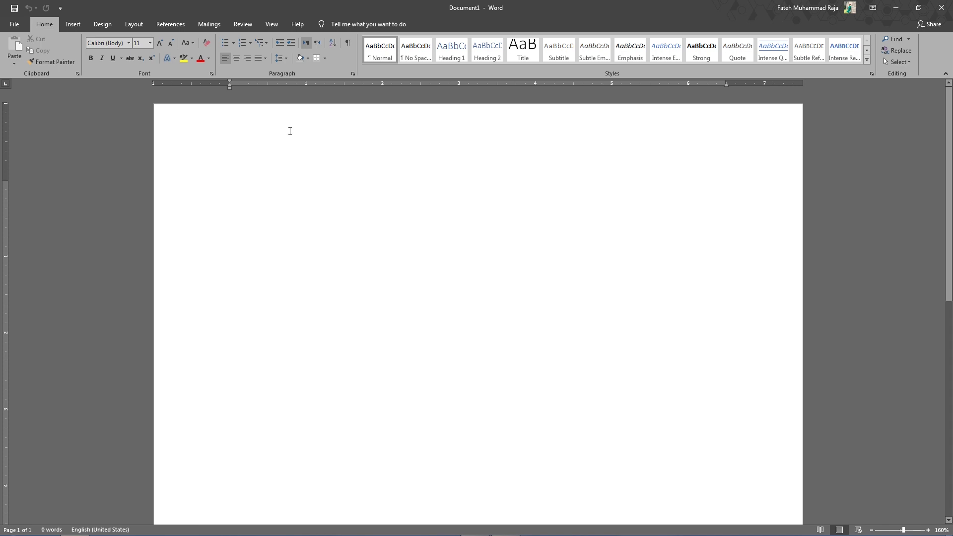
Step: Turn on Gridlines from the View tab and open the Insert Shapes gallery
left_click(275, 24)
left_click(172, 51)
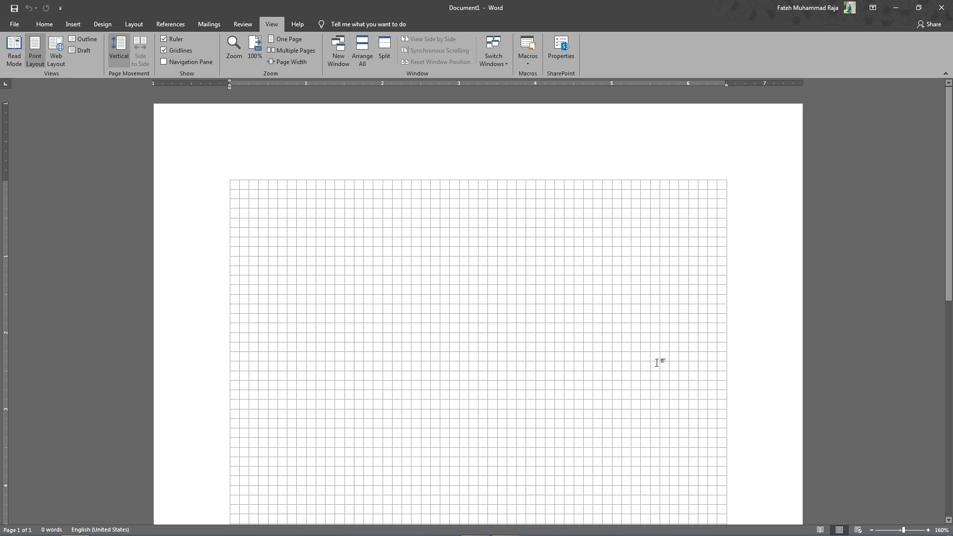
left_click(44, 24)
left_click(75, 25)
left_click(159, 59)
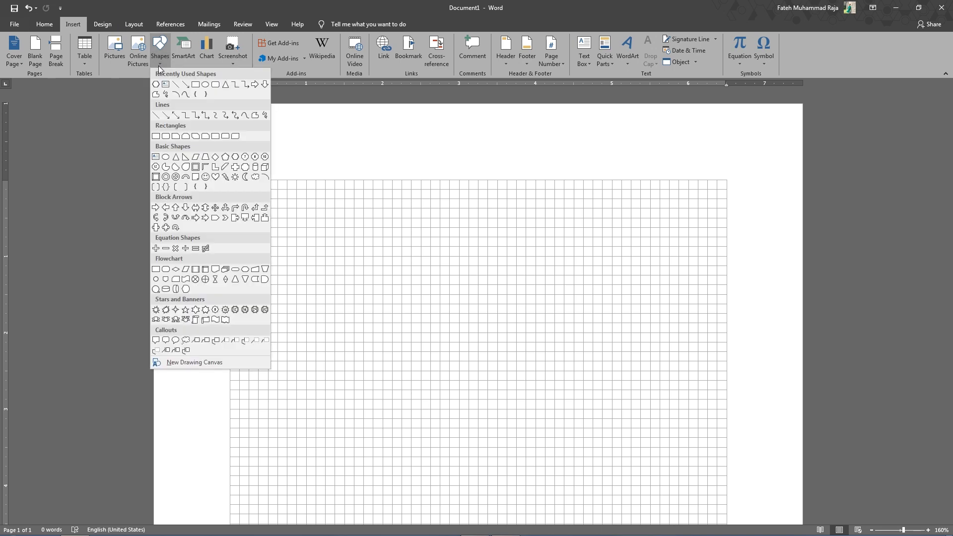
Step: Draw a 0.75" by 0.88" hexagon, rotate it upright and move it toward the left
left_click(235, 157)
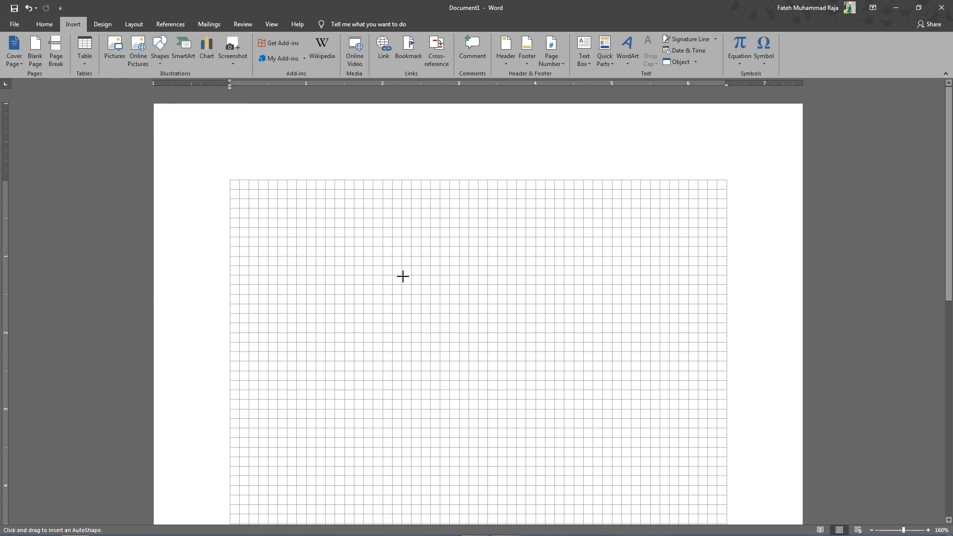
left_click_drag(403, 277, 461, 347)
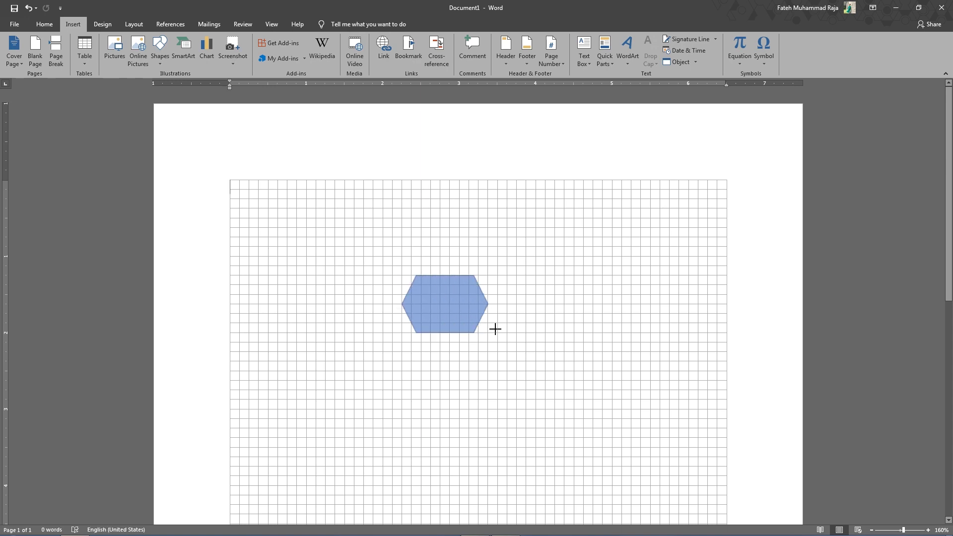
mouse_move(464, 347)
left_mouse_down()
mouse_move(468, 374)
mouse_move(538, 408)
left_mouse_up()
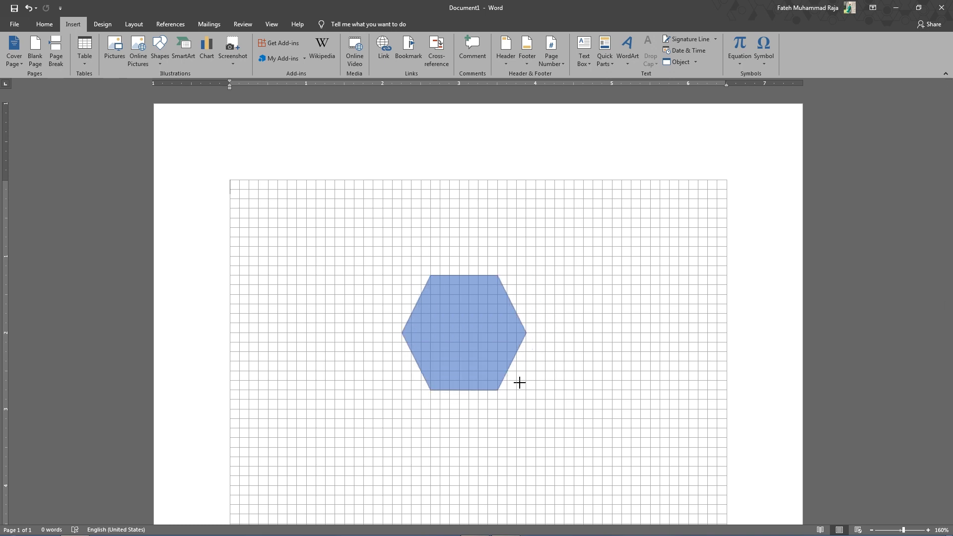
left_click_drag(538, 408, 464, 329)
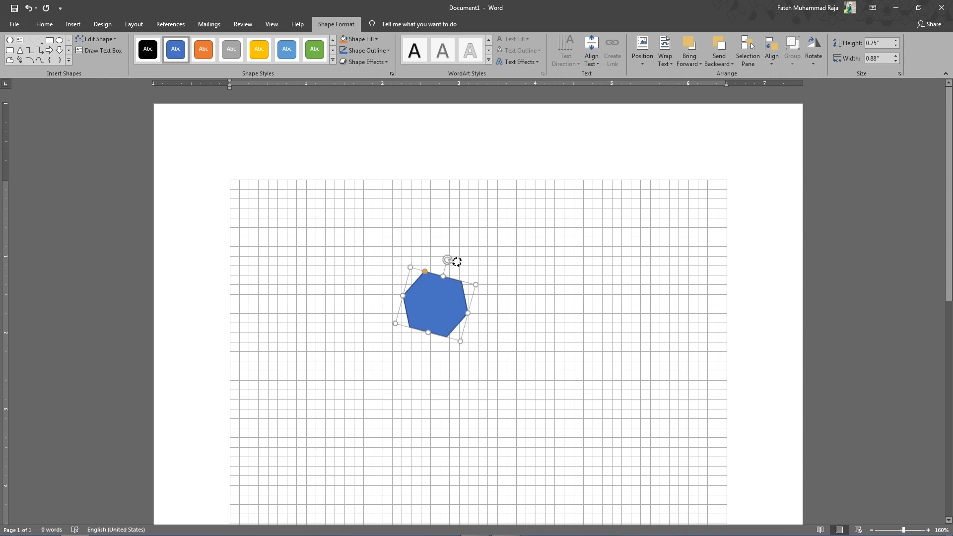
mouse_move(435, 259)
left_mouse_down()
mouse_move(471, 271)
mouse_move(475, 314)
left_mouse_up()
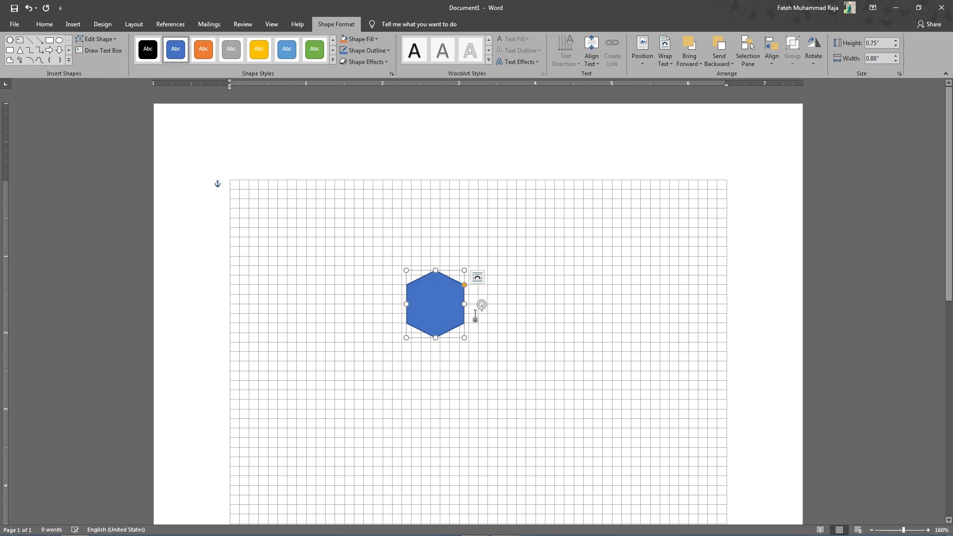
left_click_drag(436, 302, 303, 302)
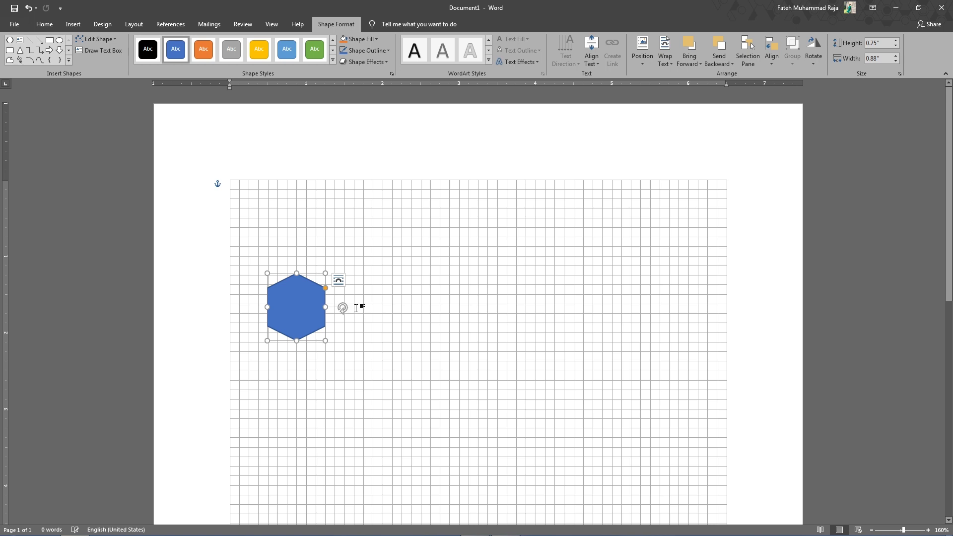
Step: Give the hexagon No Fill and a black Shape Outline
left_click(378, 38)
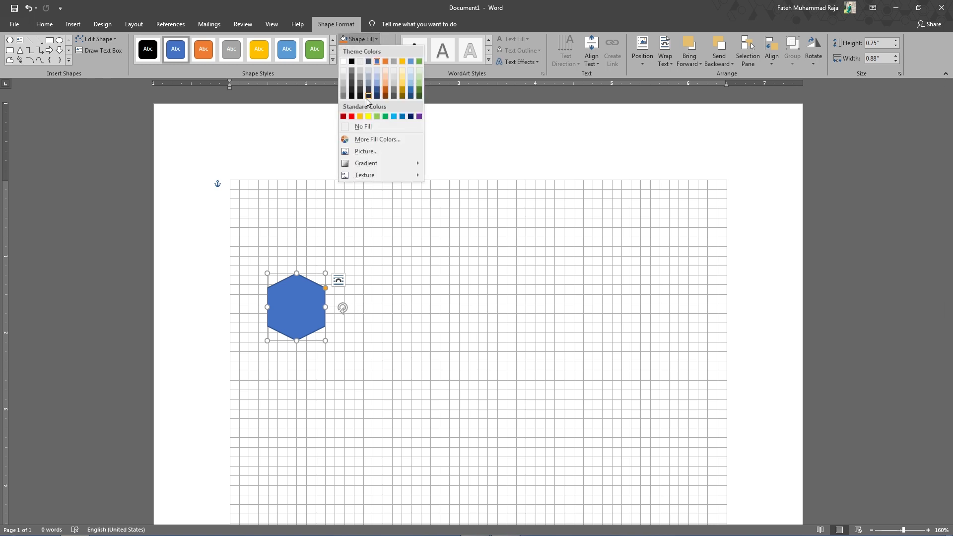
left_click(368, 127)
left_click(389, 50)
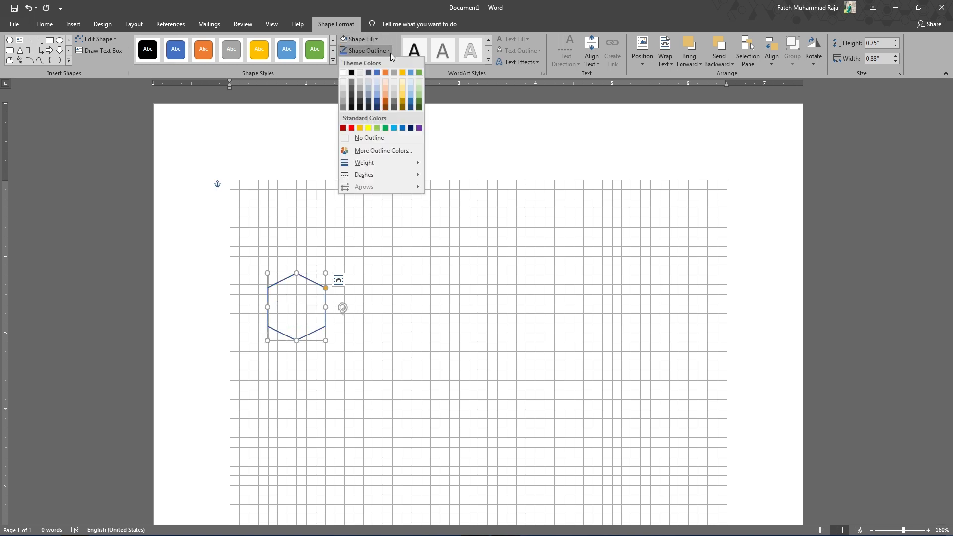
left_click(355, 73)
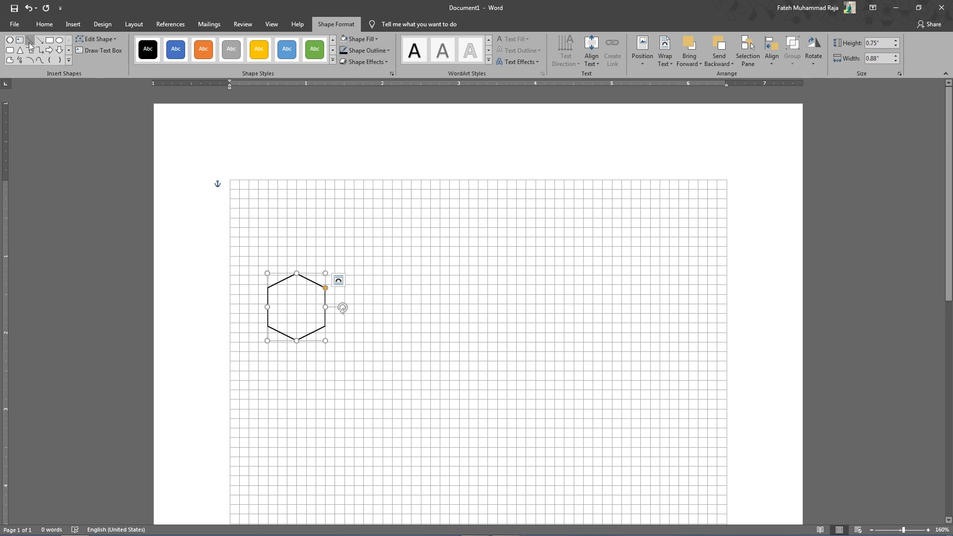
Step: Draw a short vertical line to the right, styled plain black with 1 pt weight
left_click(69, 61)
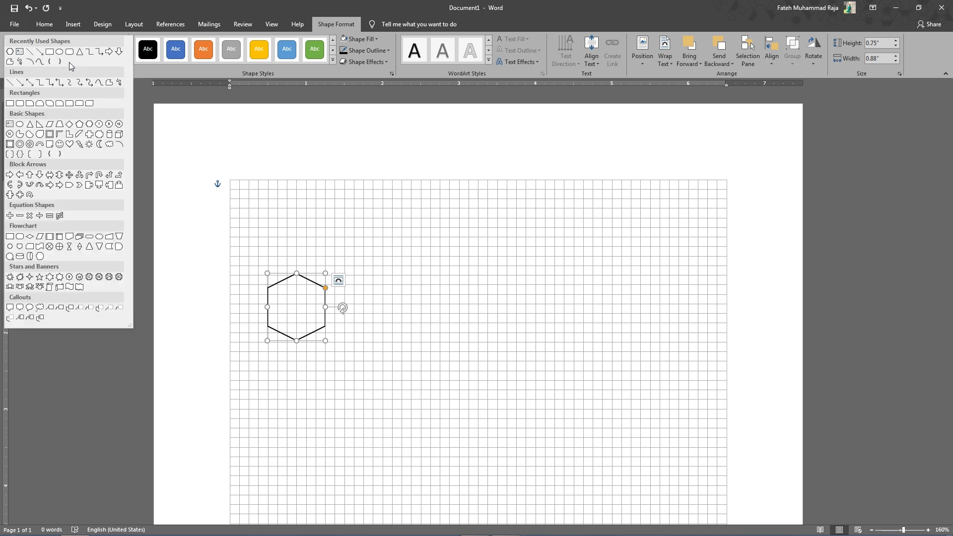
left_click(397, 4)
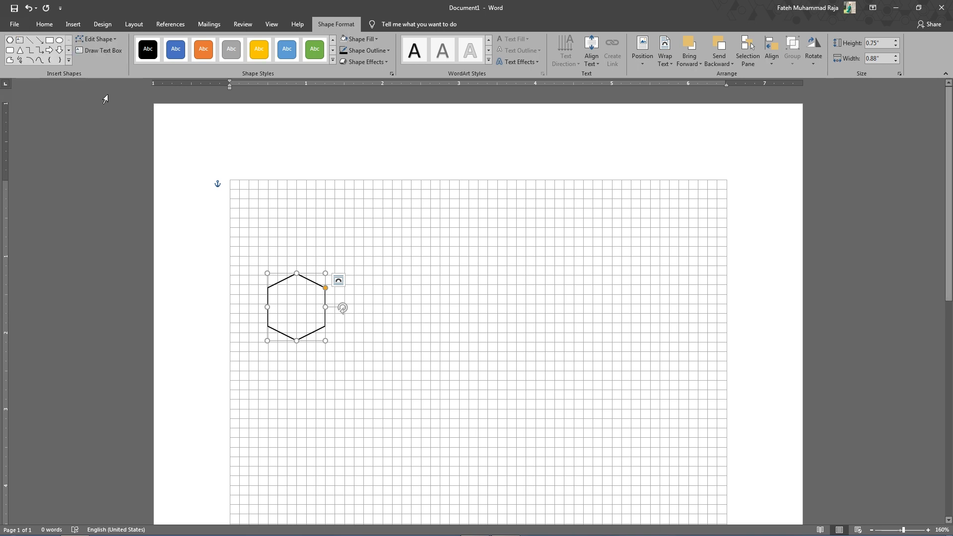
left_click(30, 44)
left_click_drag(555, 283, 559, 294)
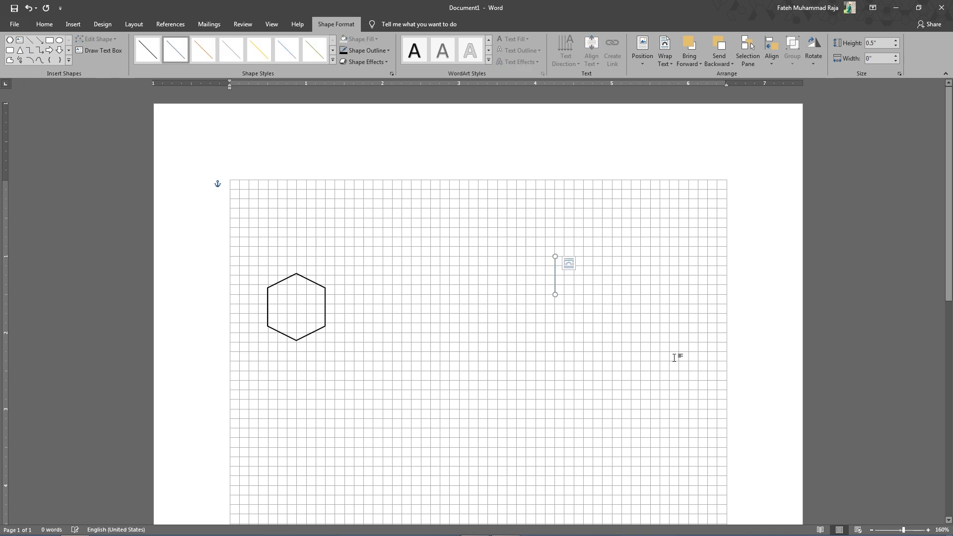
left_click(152, 53)
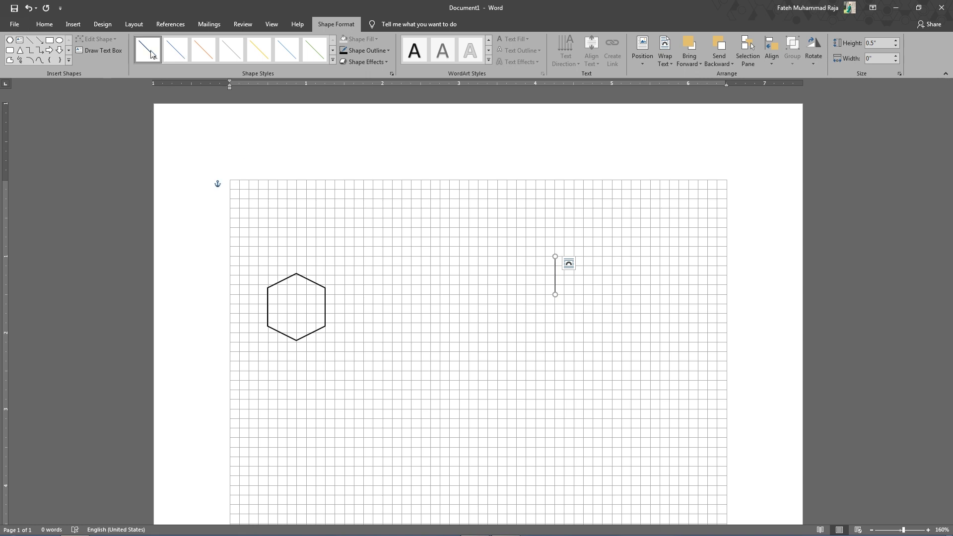
left_click(376, 53)
mouse_move(364, 162)
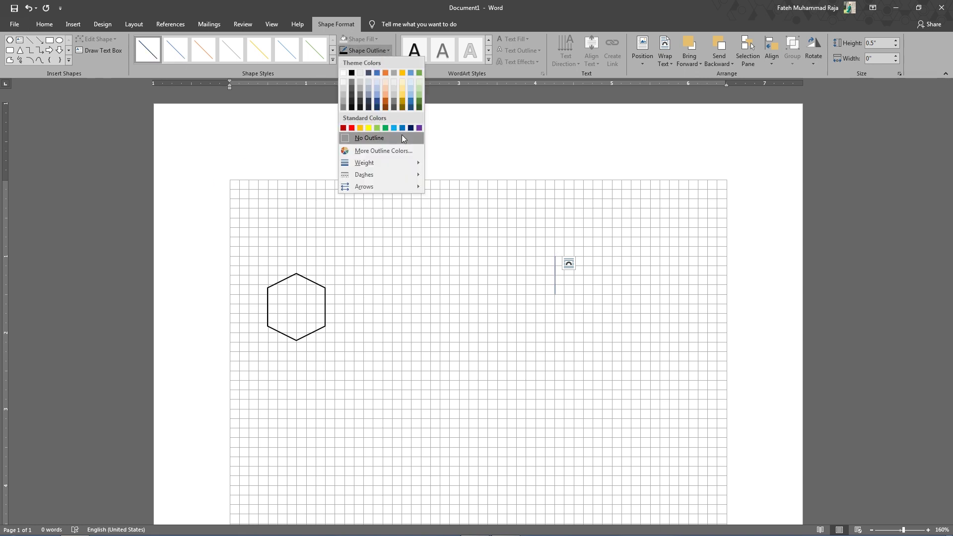
left_click(477, 193)
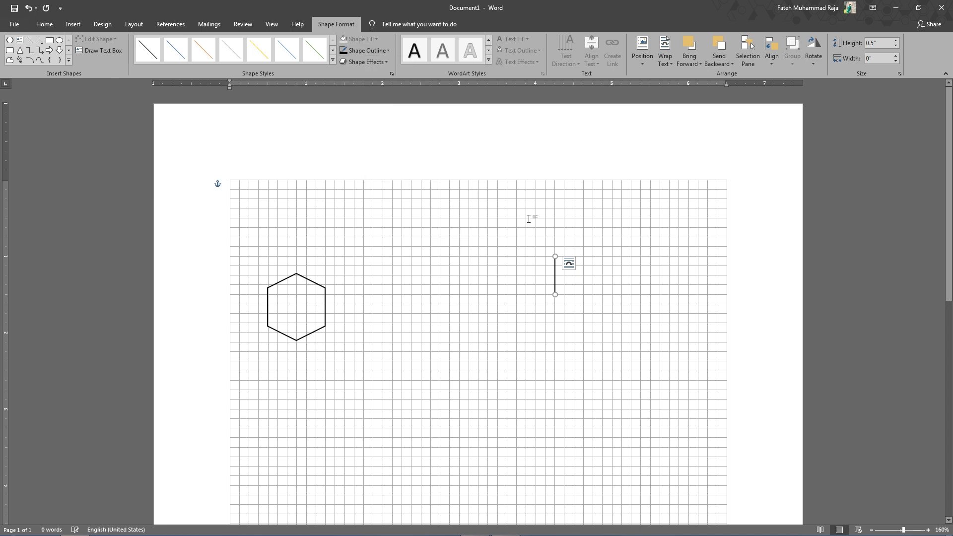
left_click_drag(556, 278, 622, 269)
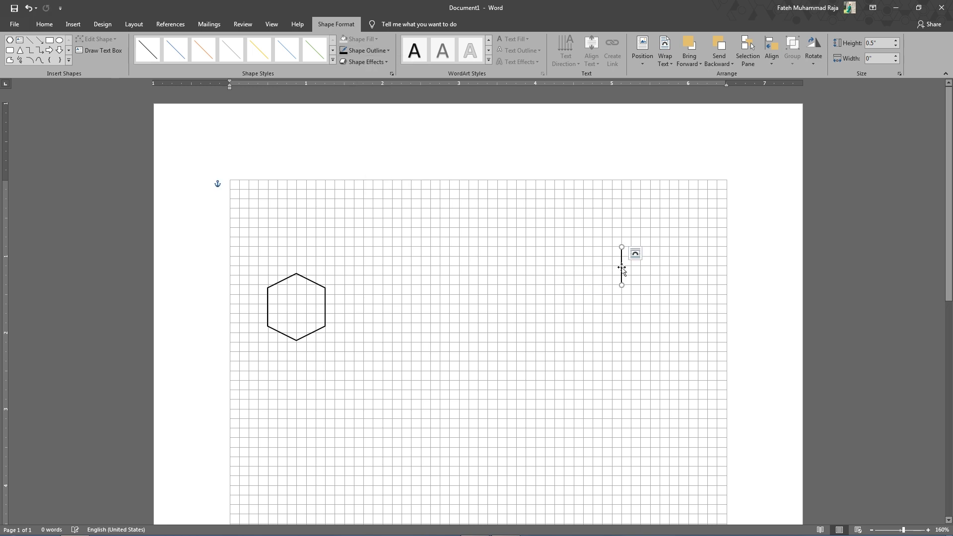
Step: Place copies of the vertical line at the hexagon's top and bottom vertices, keeping a spare
key("ctrl+d")
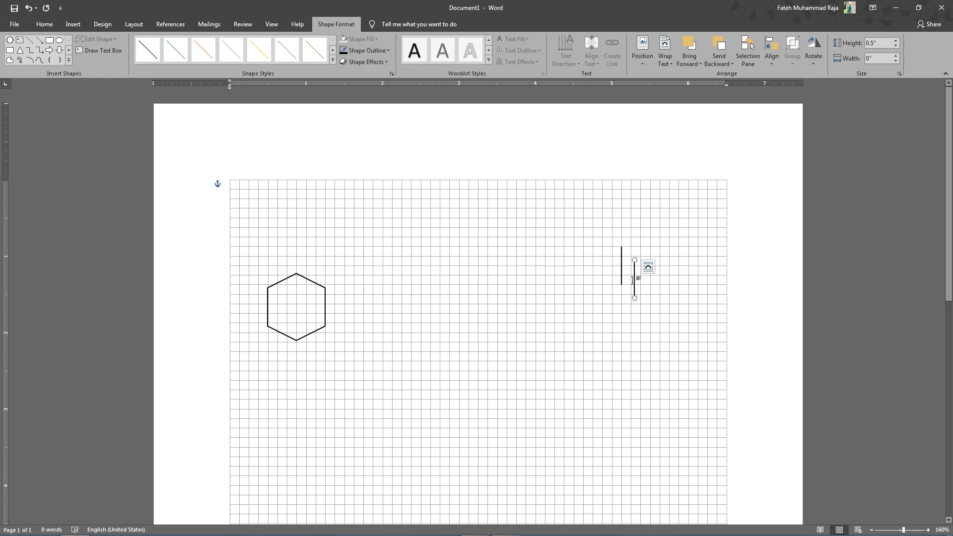
left_click_drag(636, 281, 298, 256)
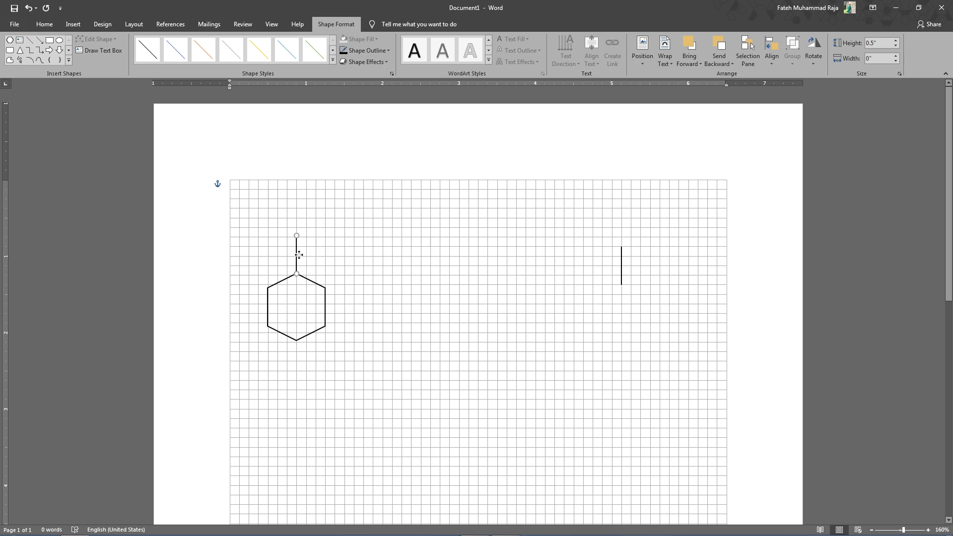
left_click(382, 290)
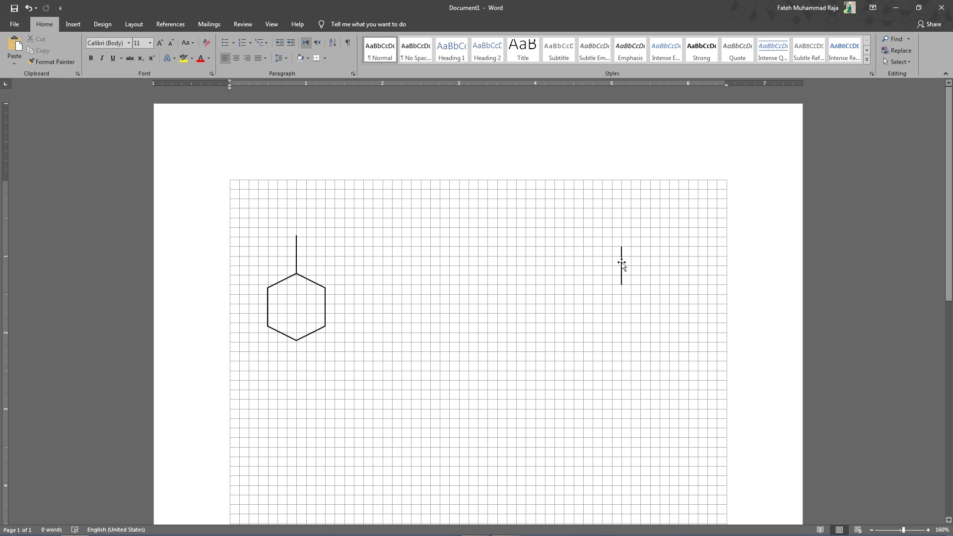
left_click(621, 265)
mouse_move(622, 261)
left_mouse_down()
mouse_move(340, 358)
mouse_move(297, 355)
left_mouse_up()
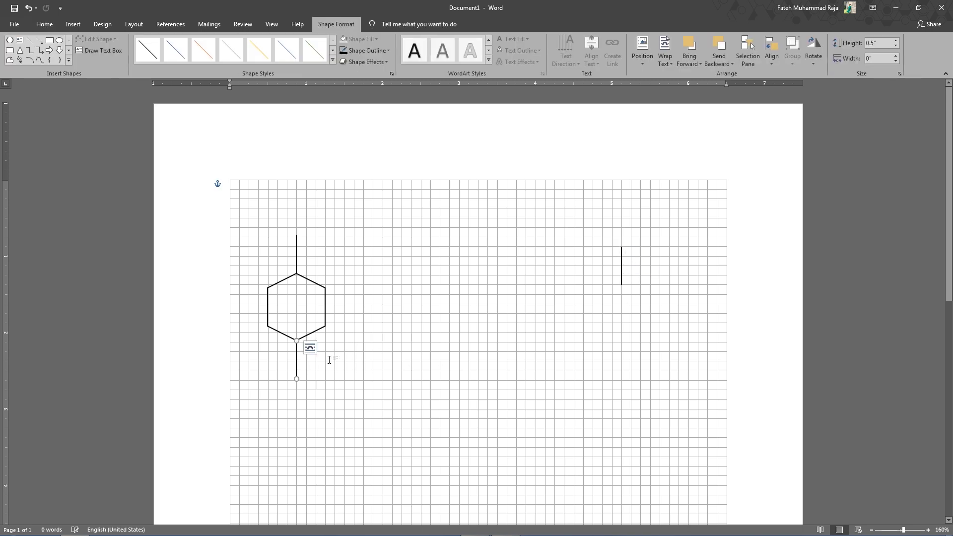
left_click(621, 273)
left_click_drag(622, 276, 629, 282)
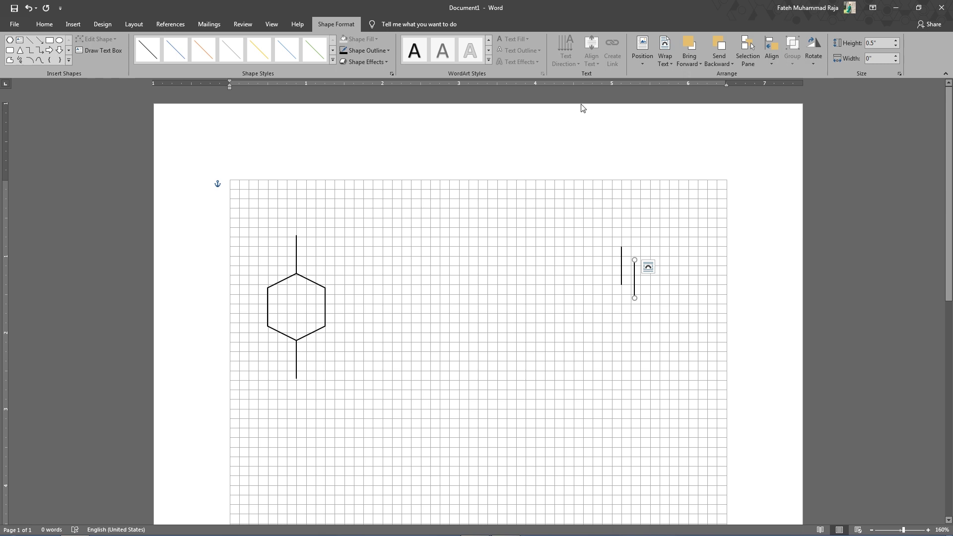
Step: Rotate a spare line 30° and place a duplicate at the hexagon's upper-right vertex
left_click(812, 61)
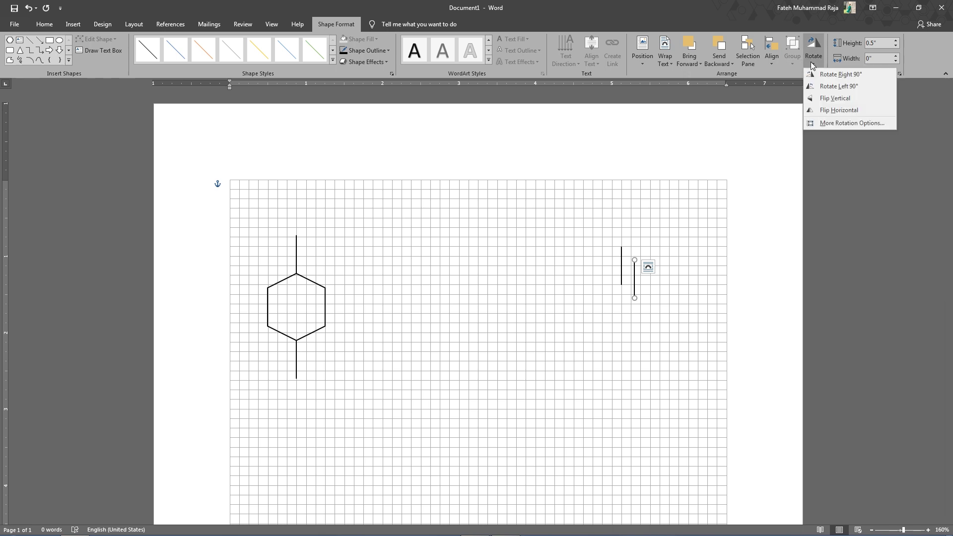
left_click(836, 124)
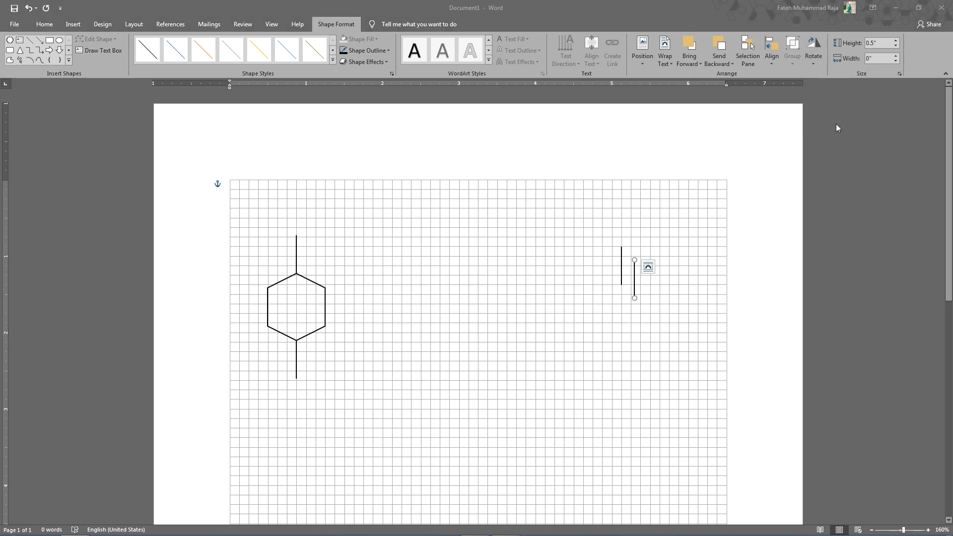
left_click(408, 269)
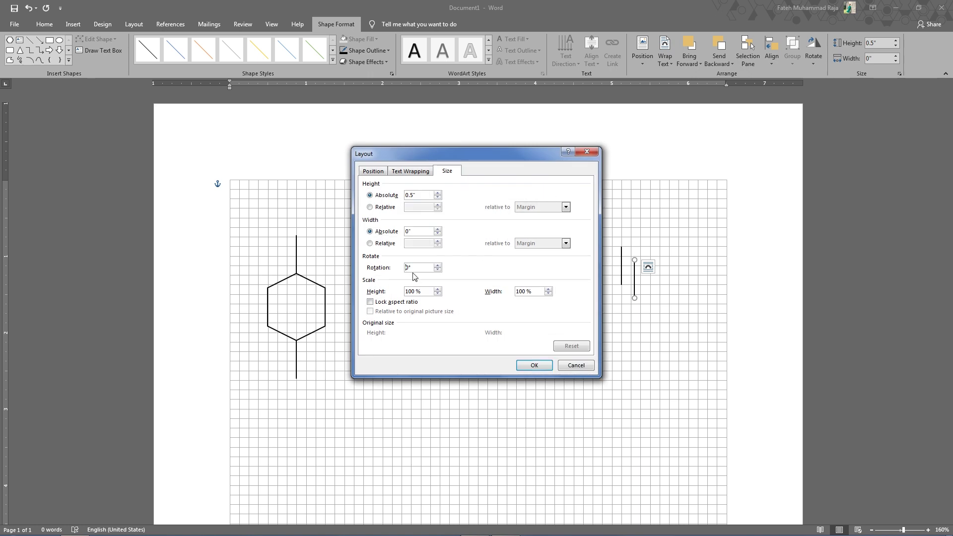
type("30")
left_click(534, 365)
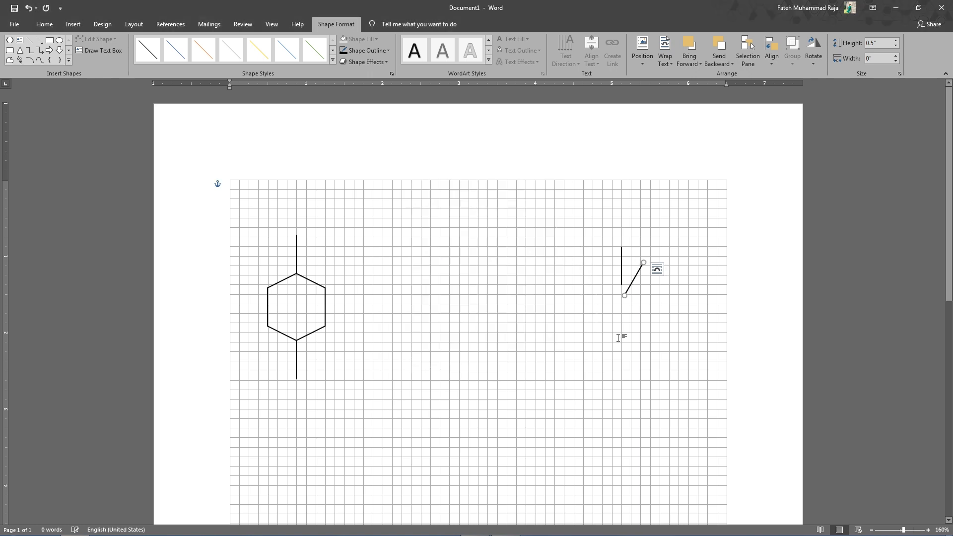
key("ctrl+d")
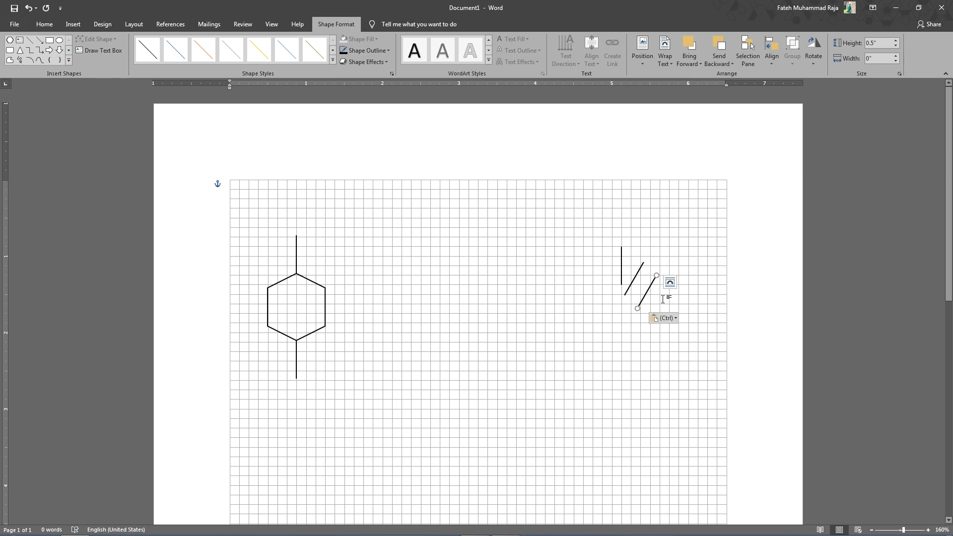
left_click_drag(644, 295, 333, 279)
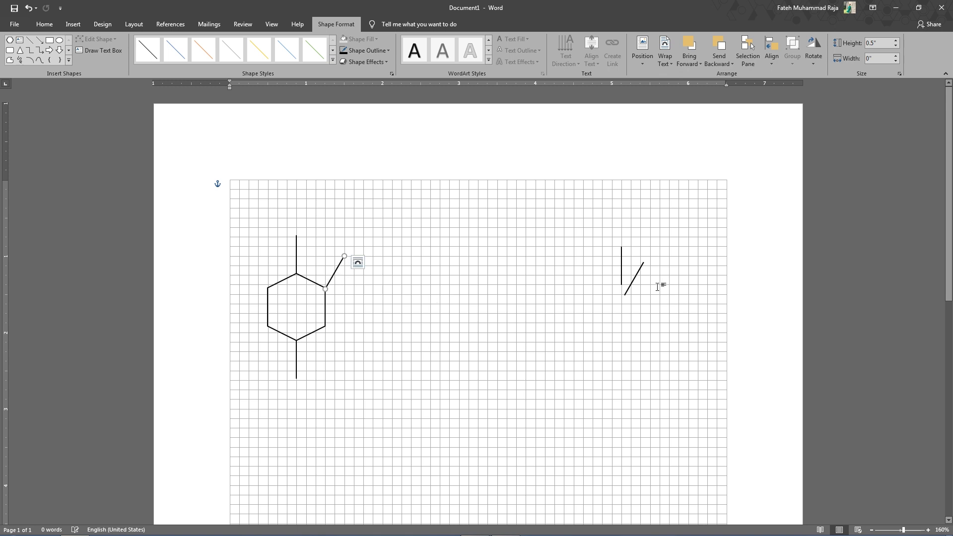
Step: Copy and paste the slanted line onto the hexagon's lower-left vertex
left_click(640, 280)
key("ctrl+c")
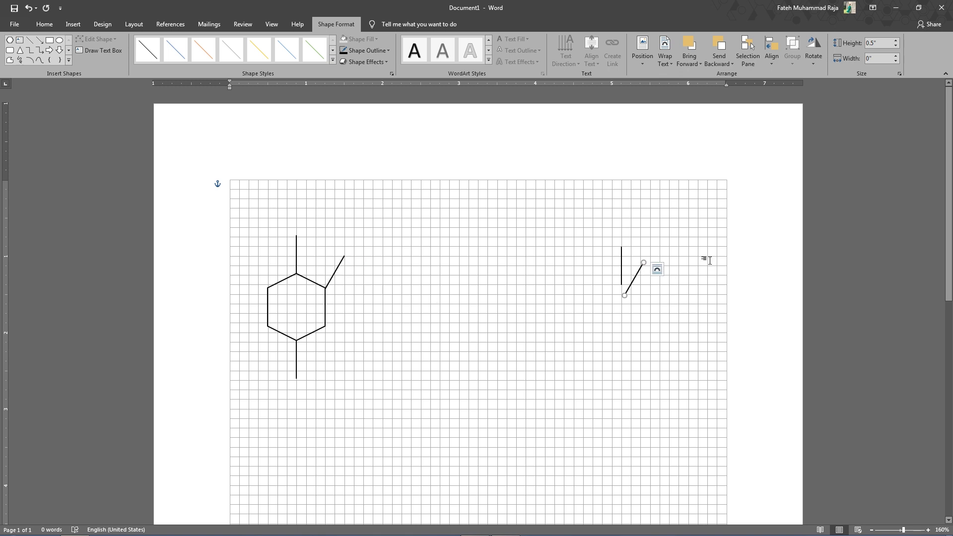
key("ctrl+v")
left_click_drag(647, 292, 258, 340)
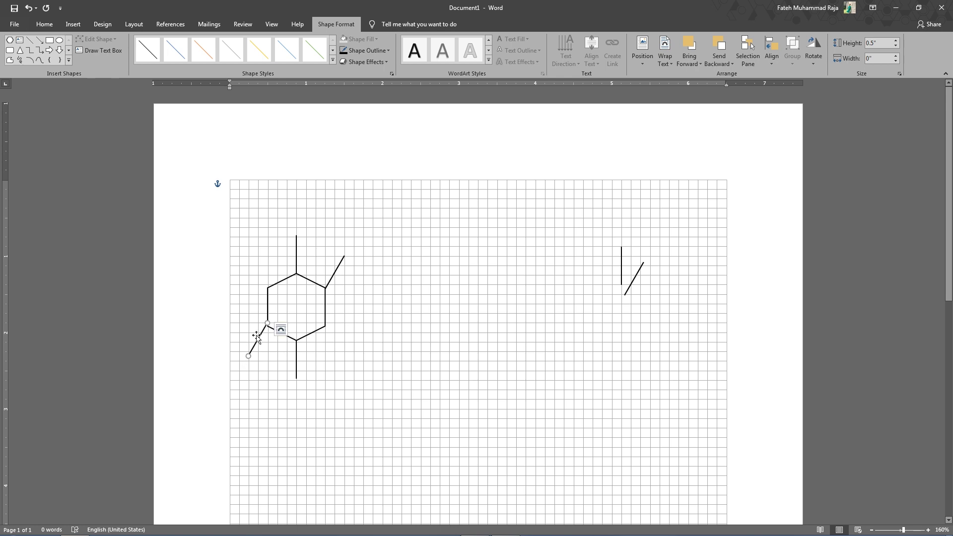
Step: At 300% zoom, duplicate the lower-left line, flip it horizontally and attach it at the lower-right vertex
left_click(303, 353)
left_click(254, 346)
left_click_drag(904, 530, 913, 529)
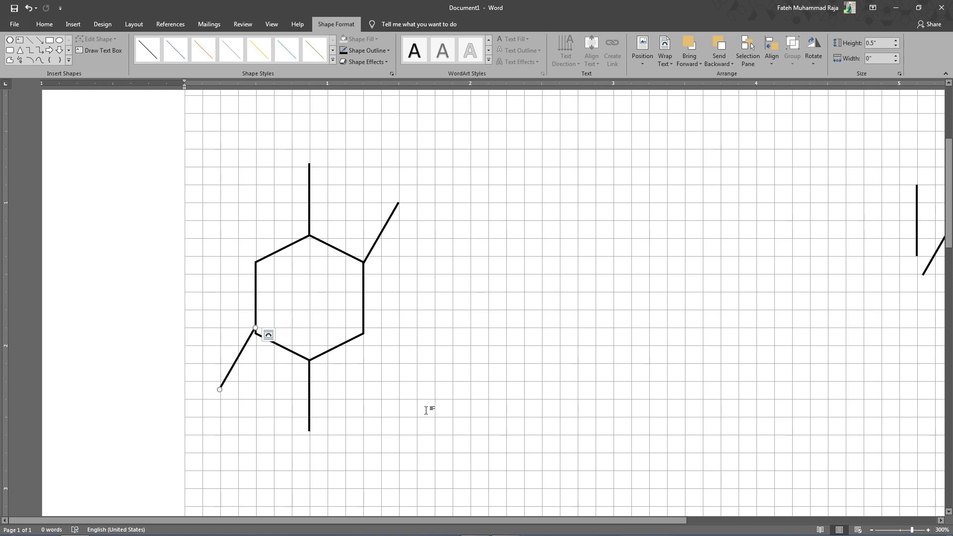
key("ctrl+z")
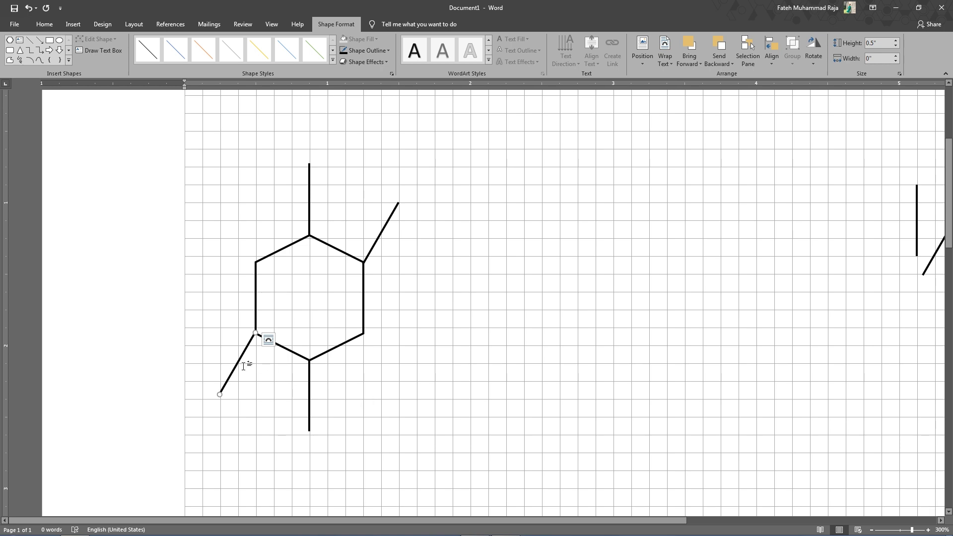
key("ctrl+d")
left_click_drag(268, 376, 358, 366)
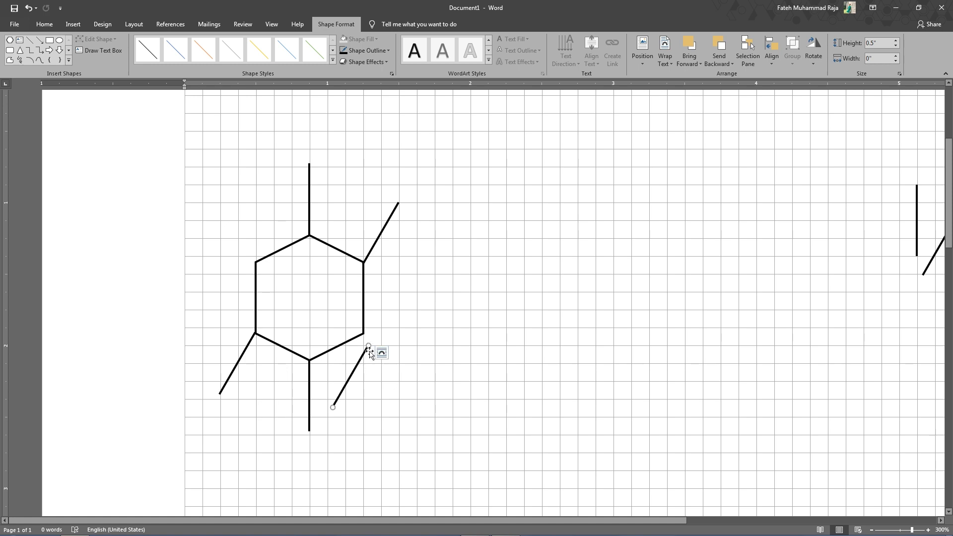
left_click(814, 55)
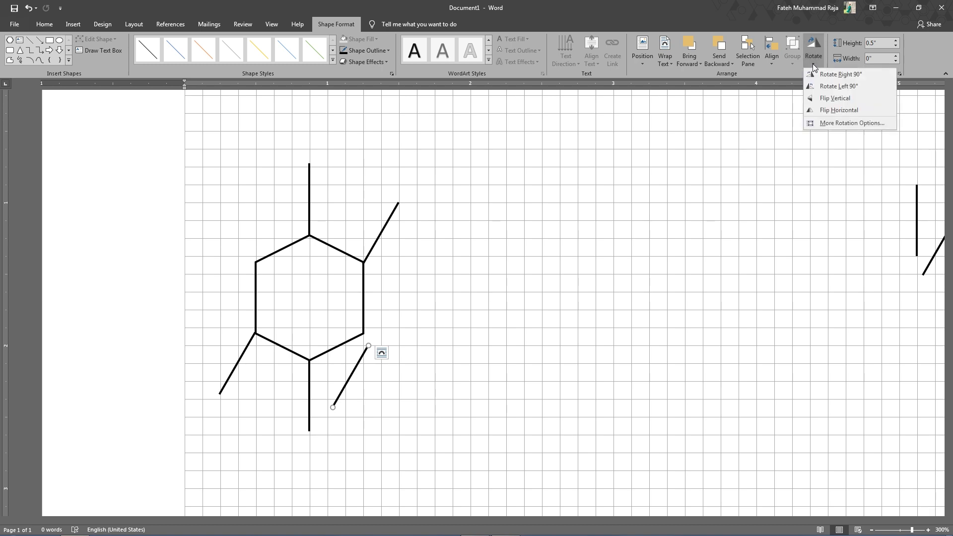
left_click(839, 110)
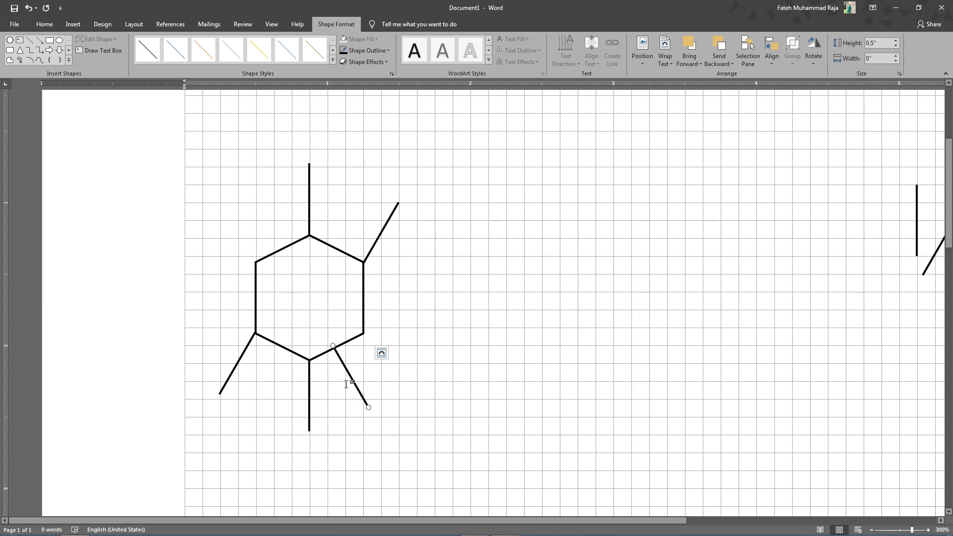
left_click_drag(352, 384, 381, 372)
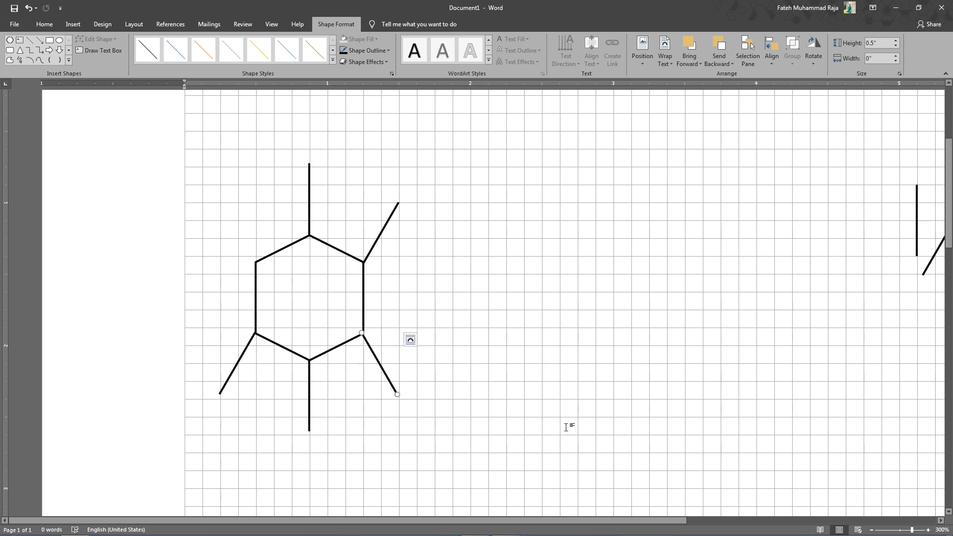
key("ctrl+Right")
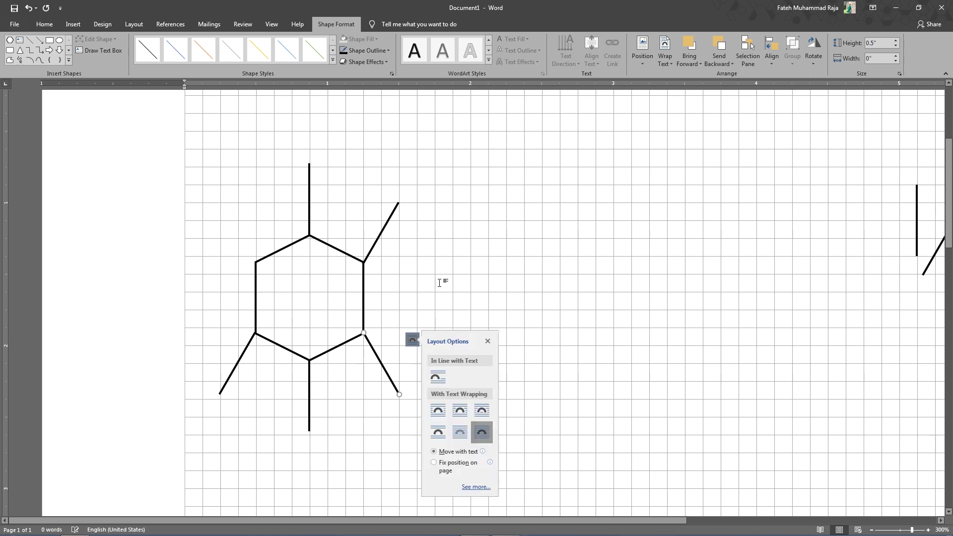
left_click(499, 287)
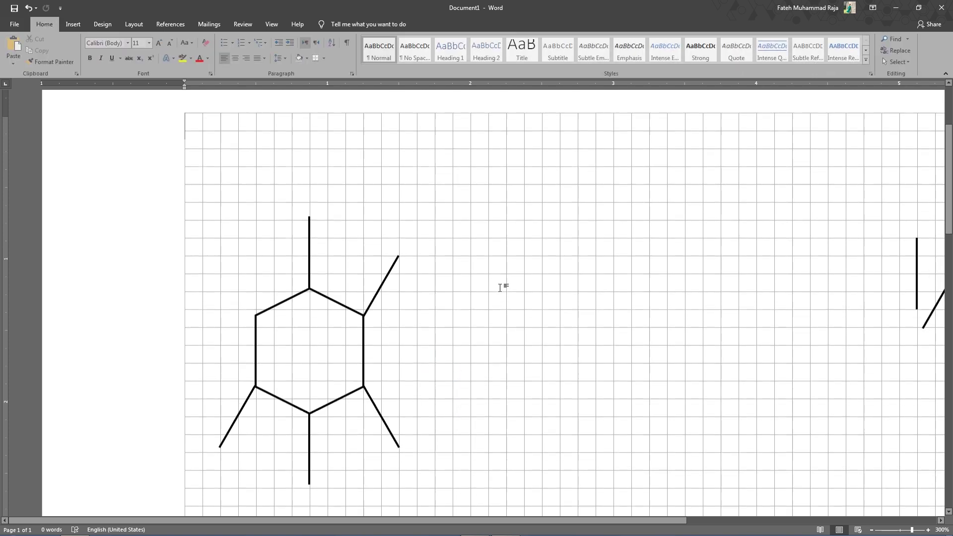
left_click(917, 270)
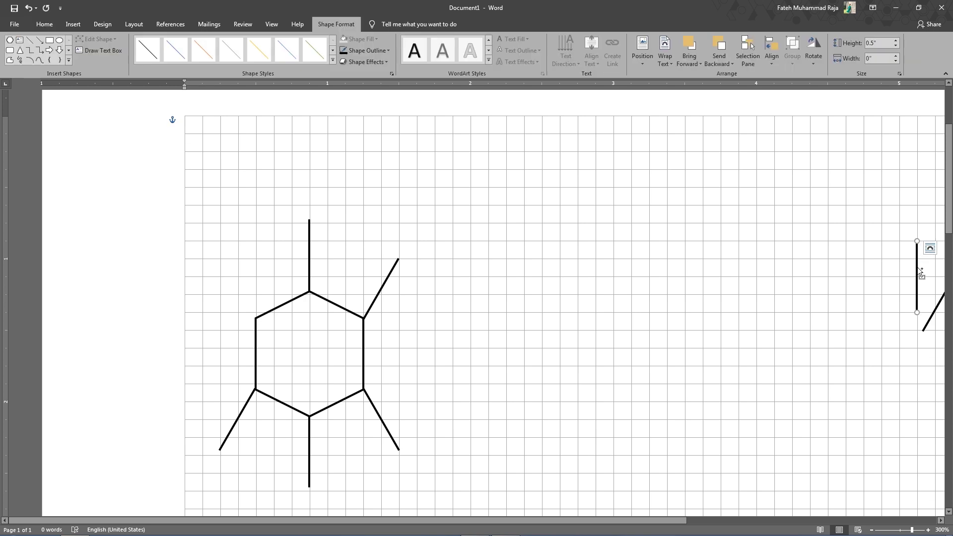
Step: Put a 0.44" line inside the ring beside its left edge, then move a copy toward the upper-right edge
key("ctrl+d")
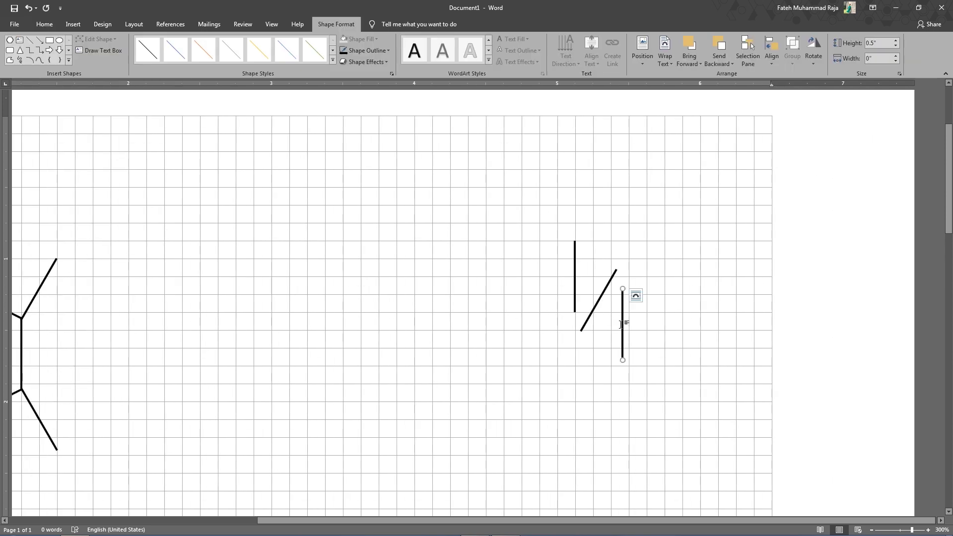
mouse_move(623, 325)
left_mouse_down()
mouse_move(166, 364)
mouse_move(148, 346)
left_mouse_up()
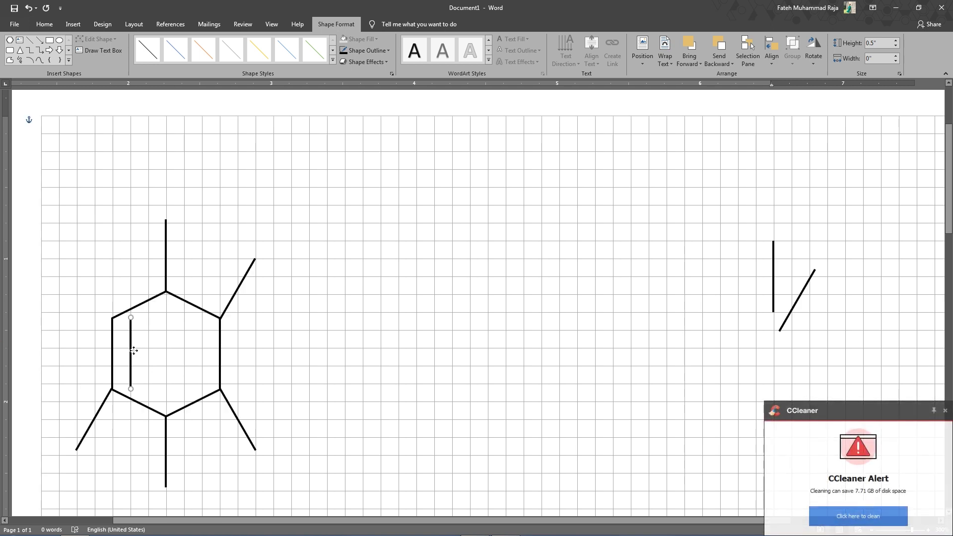
left_click_drag(131, 313, 132, 318)
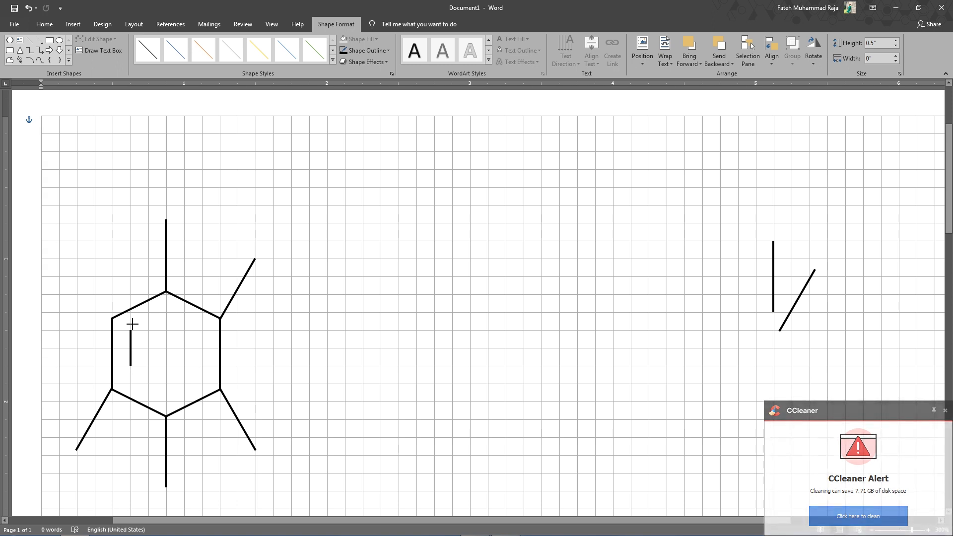
left_click_drag(131, 323, 131, 320)
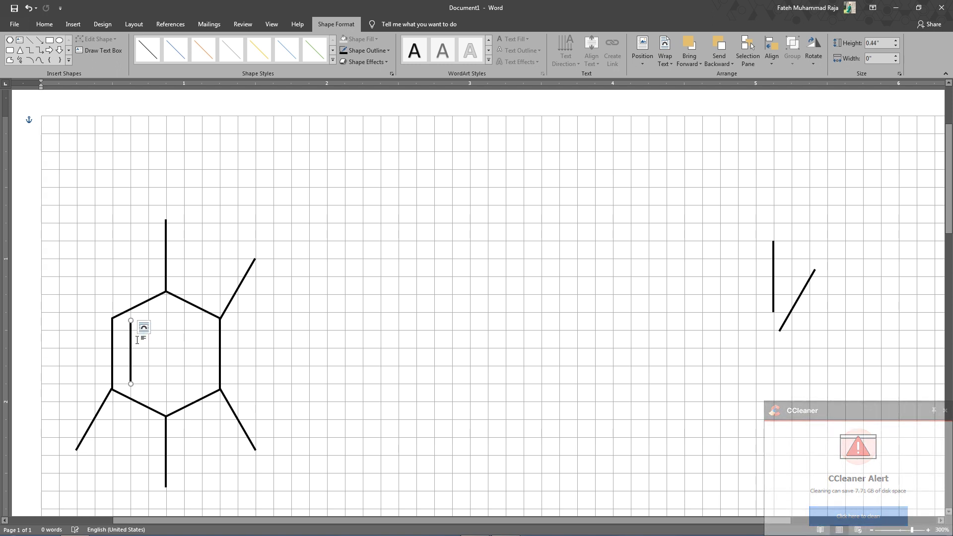
key("ctrl+z")
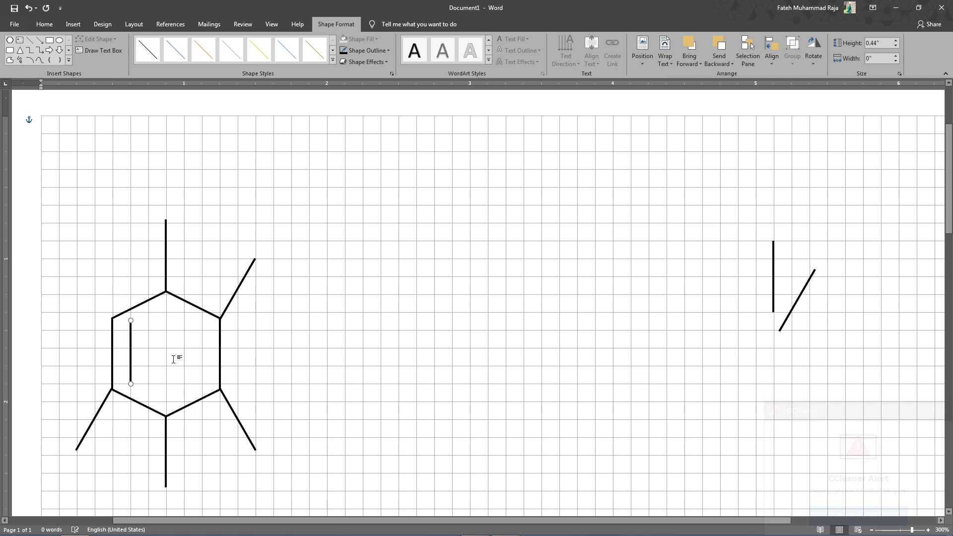
left_click(143, 327)
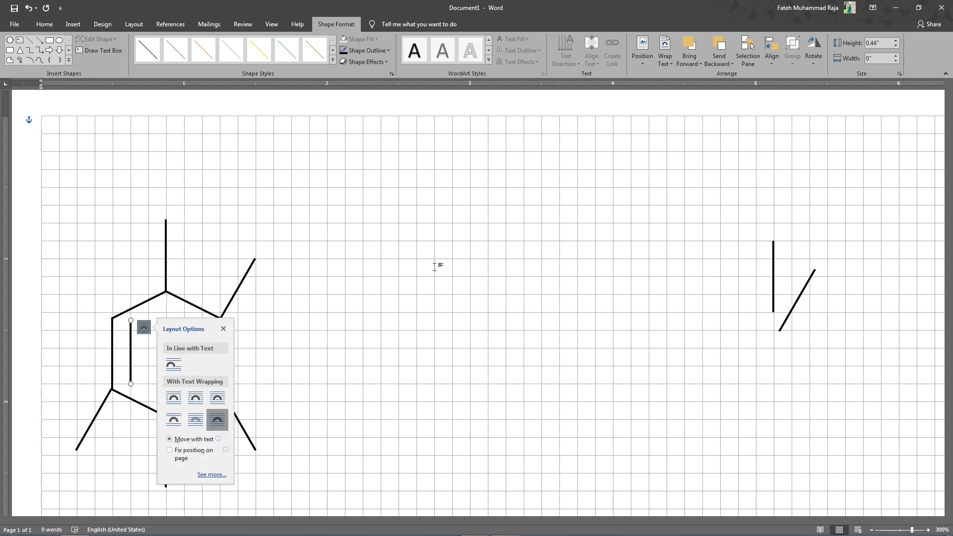
key("ctrl+Left")
key("ctrl+Left")
key("ctrl+Left")
key("ctrl+Left")
key("ctrl+Left")
key("ctrl+Left")
key("ctrl+Left")
key("ctrl+Left")
key("ctrl+Left")
key("ctrl+Left")
key("ctrl+Left")
key("ctrl+Left")
key("ctrl+Left")
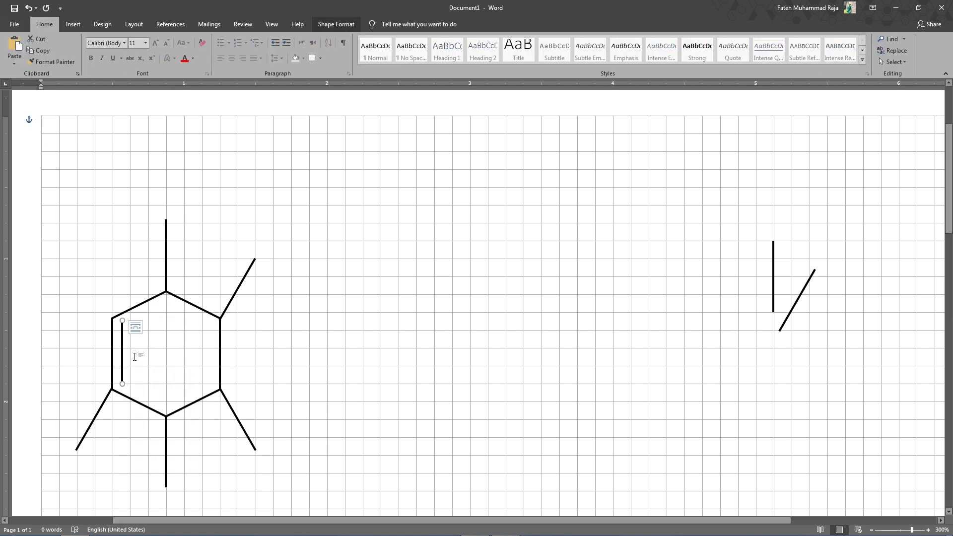
key("ctrl+d")
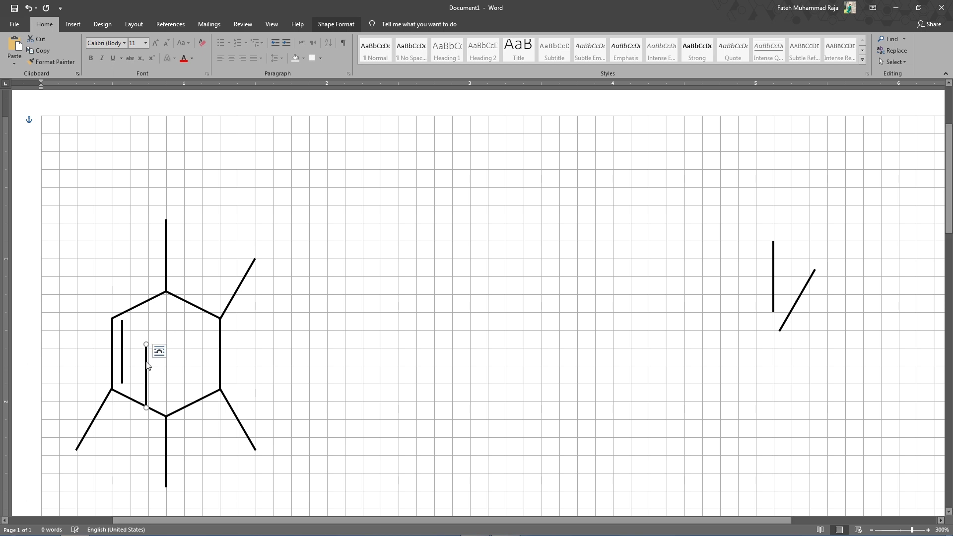
left_click(147, 372)
left_click_drag(147, 368, 216, 323)
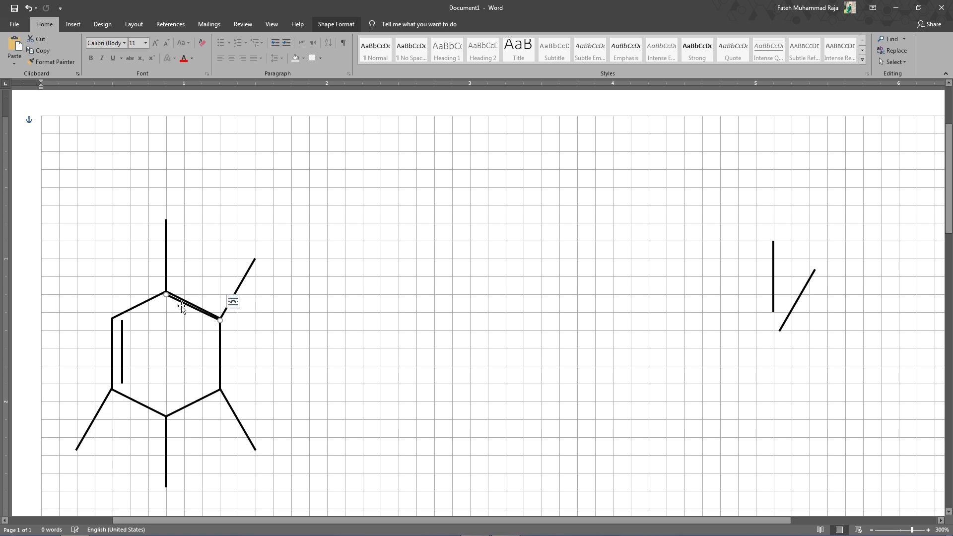
Step: Align the copied inner line parallel to the hexagon's upper-right edge
left_click_drag(166, 294, 165, 294)
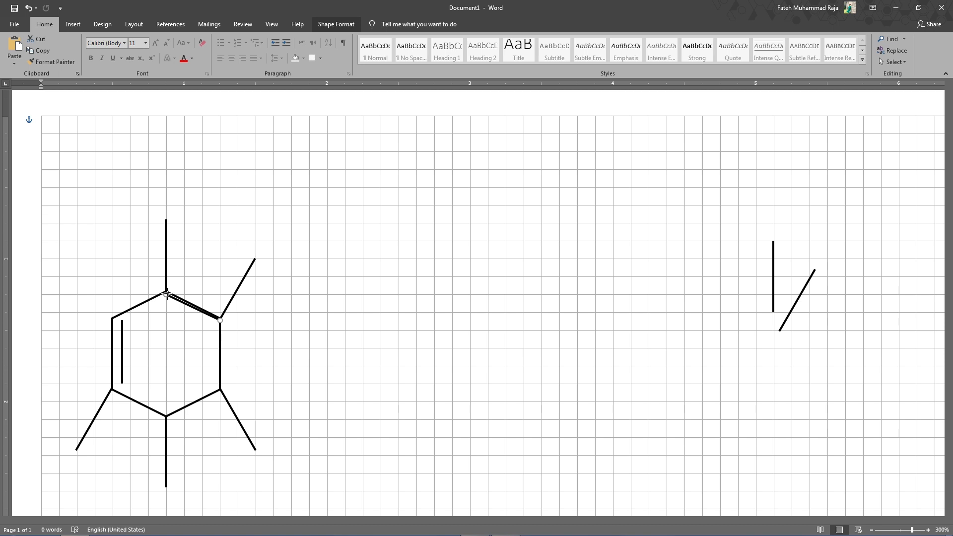
left_click_drag(168, 293, 166, 294)
key("Down")
key("Left")
key("Right")
key("Up")
key("Up")
key("Up")
key("Up")
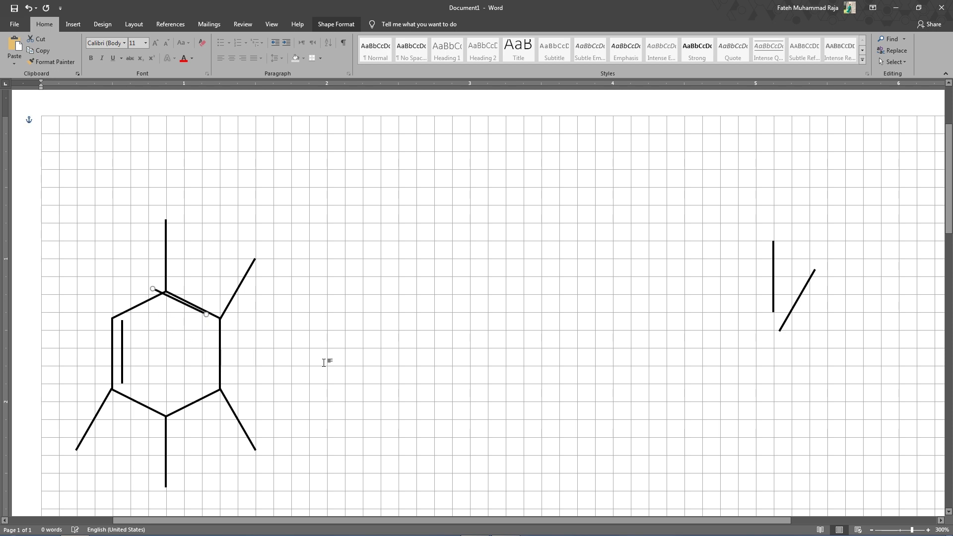
key("Right")
key("Down")
key("Down")
key("Down")
key("Down")
key("Down")
key("Right")
key("Down")
key("Up")
key("Up")
key("Right")
key("Up")
key("Right")
key("Up")
key("Right")
key("Right")
key("Down")
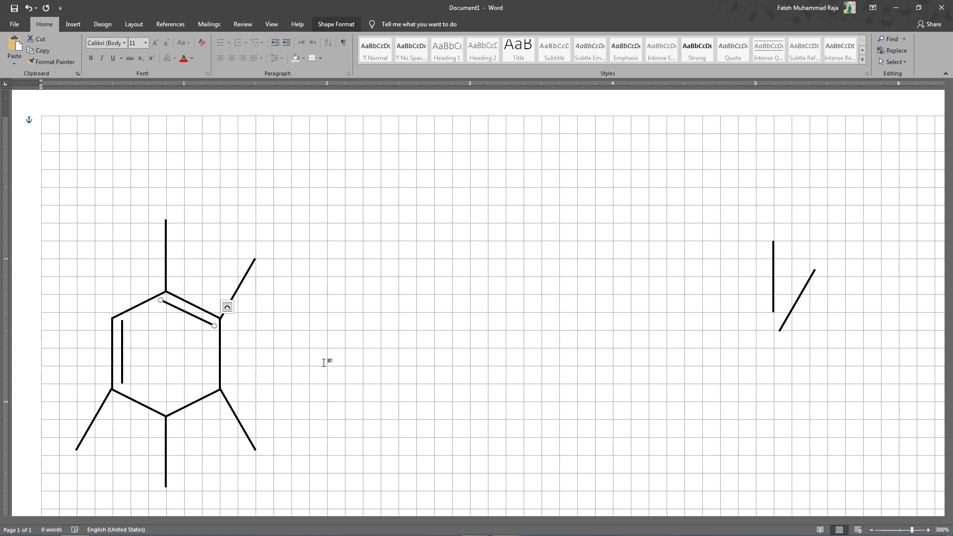
Step: Paste another inner line, flip it vertically and fit it along the lower-right edge
key("ctrl+v")
left_click_drag(213, 343, 187, 371)
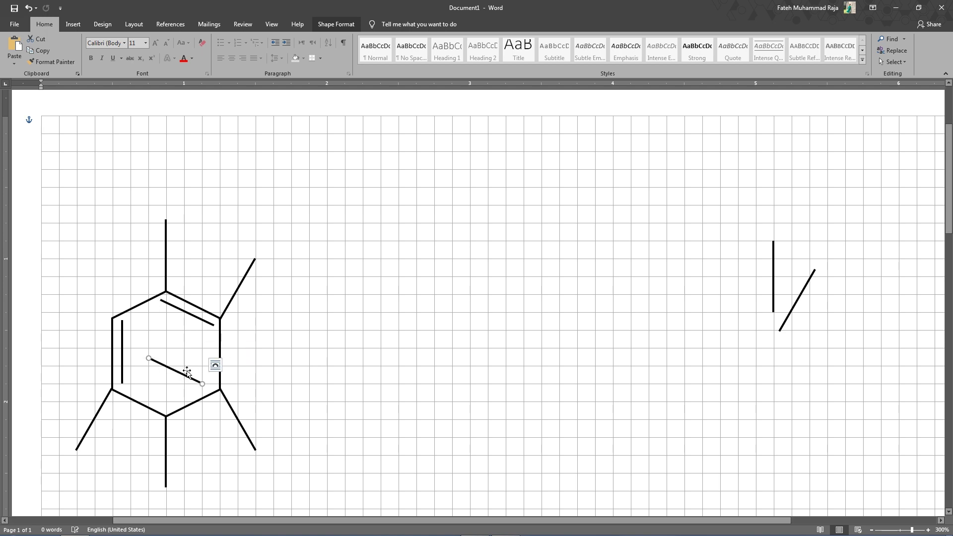
left_click(338, 23)
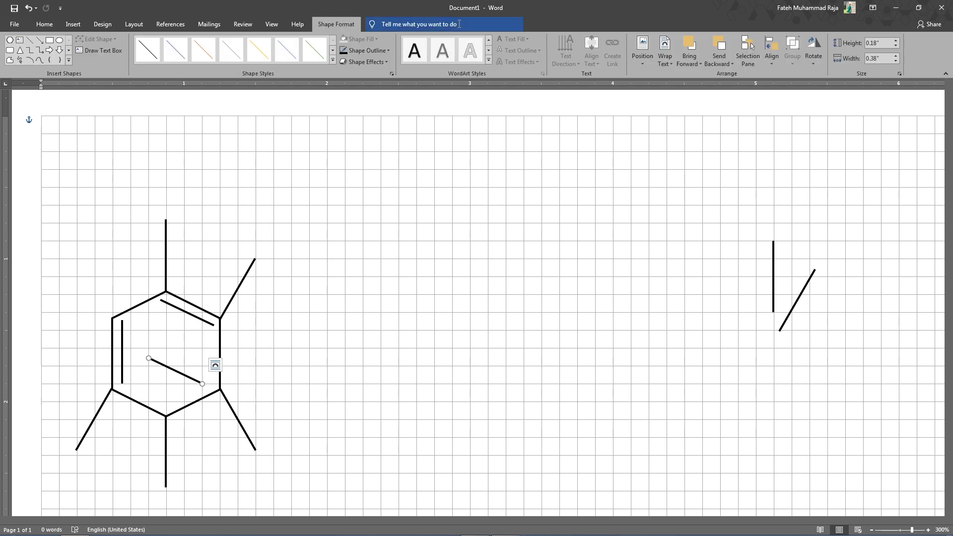
left_click(814, 59)
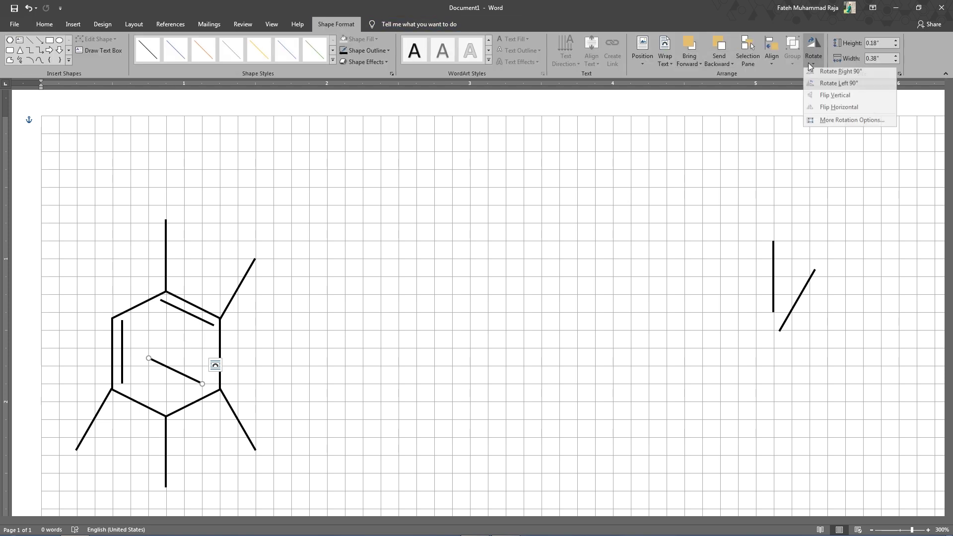
left_click(831, 98)
left_click_drag(180, 365, 192, 391)
key("ctrl+Right")
key("ctrl+Down")
key("ctrl+Up")
key("ctrl+Right")
key("ctrl+Left")
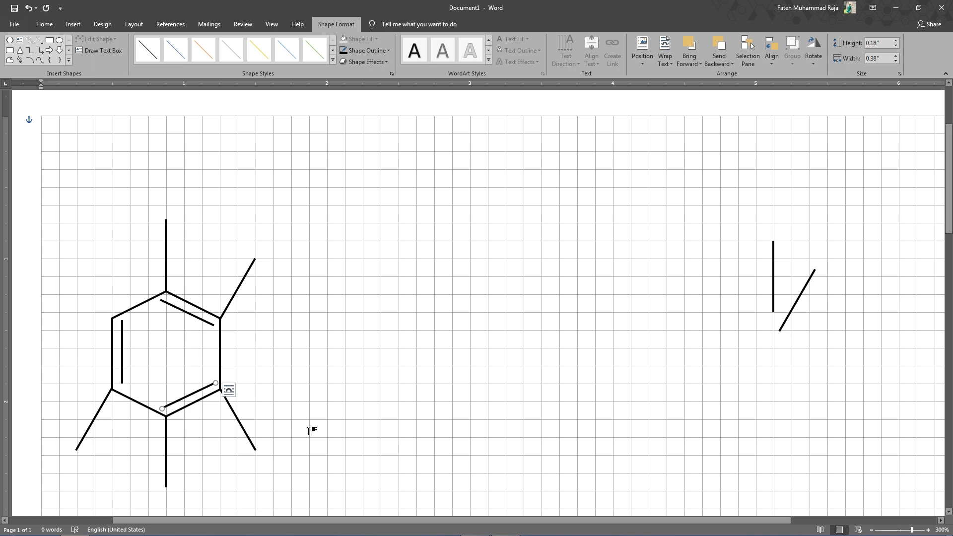
left_click(348, 413)
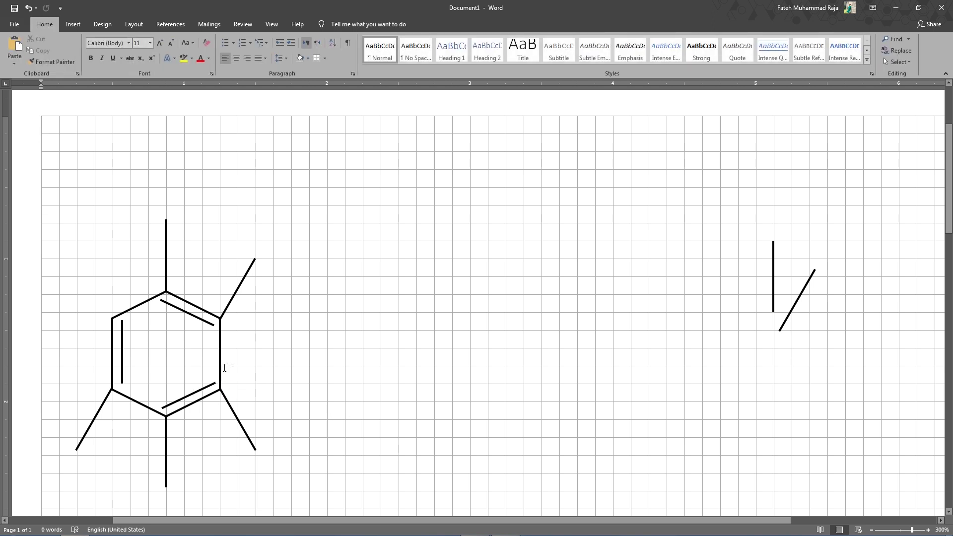
Step: Nudge the upper and lower inner double-bond lines into neat parallel positions
left_click(196, 317)
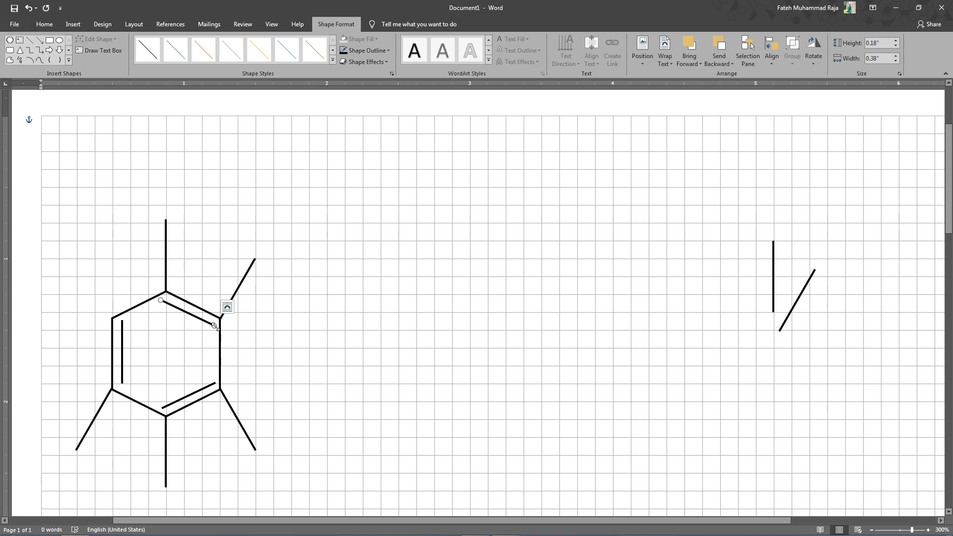
key("ctrl+Left")
key("ctrl+Left")
key("ctrl+Down")
left_click(197, 390)
key("ctrl+Left")
key("ctrl+Left")
key("ctrl+Left")
key("ctrl+Left")
key("ctrl+Left")
key("ctrl+Up")
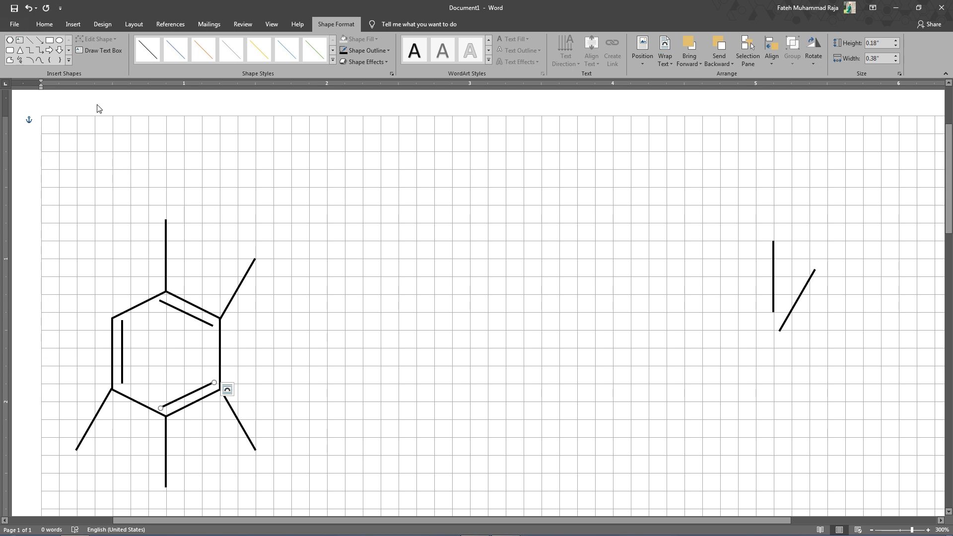
Step: Type test text 'sdf' on the page and delete it
left_click(157, 183)
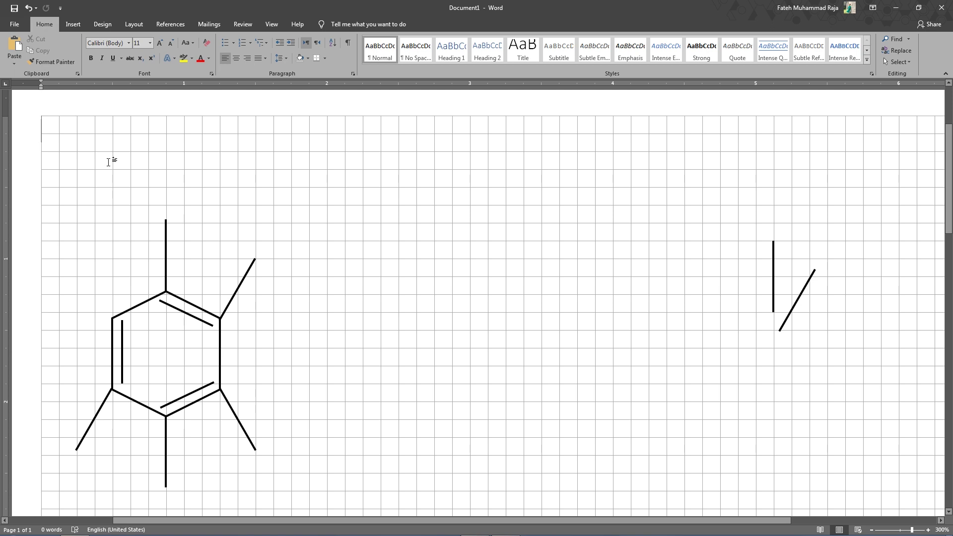
type("sdf")
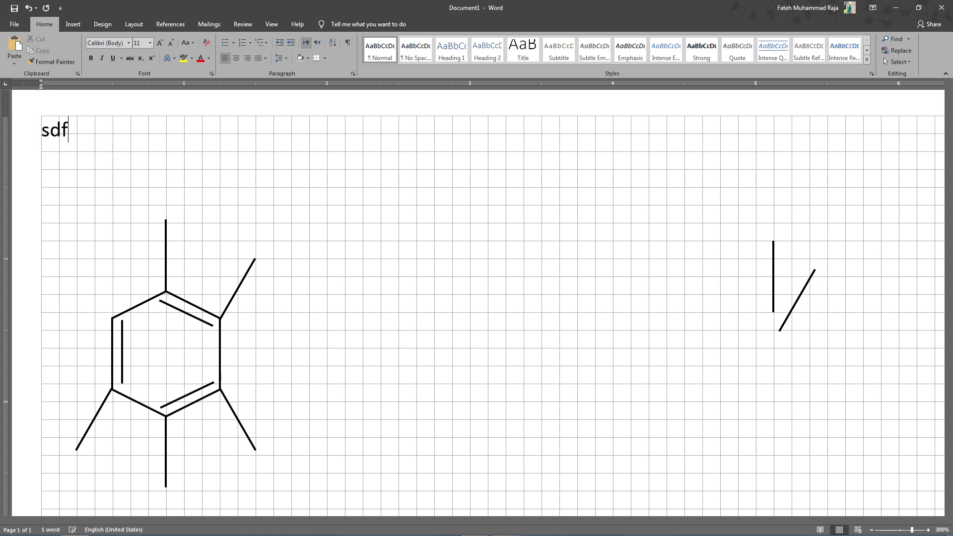
key("BackSpace")
key("BackSpace")
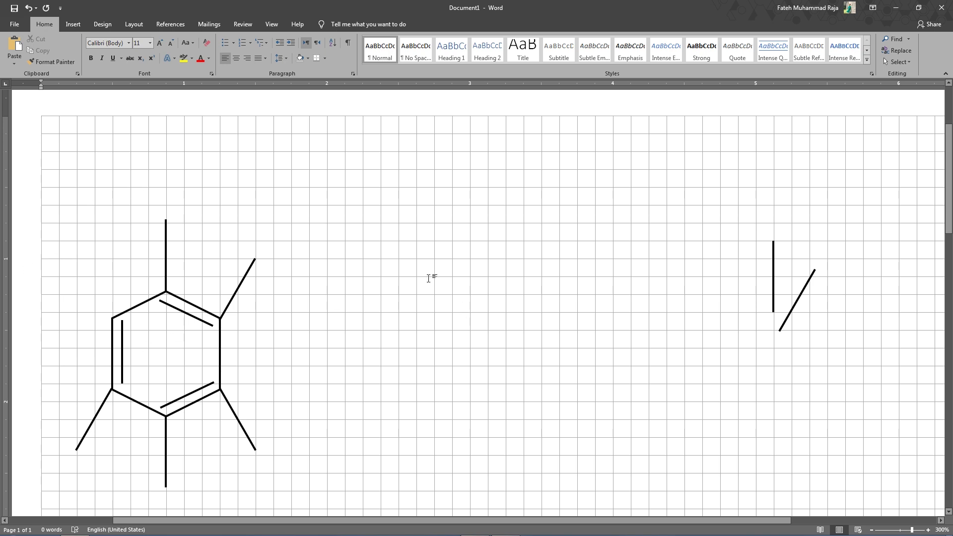
Step: Draw a text box reading 'CH' and place a duplicate above the hexagon's top bond
left_click(73, 24)
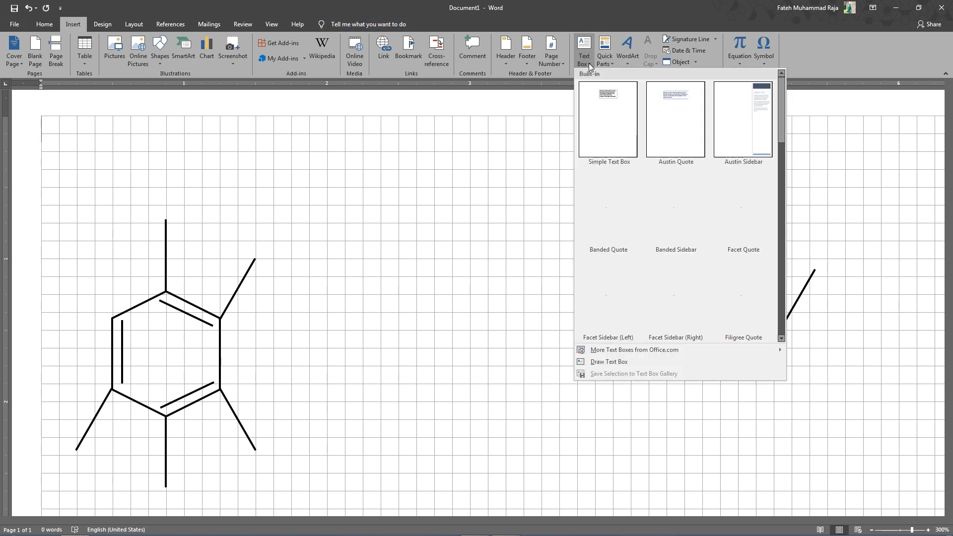
left_click(623, 362)
left_click_drag(399, 241, 491, 295)
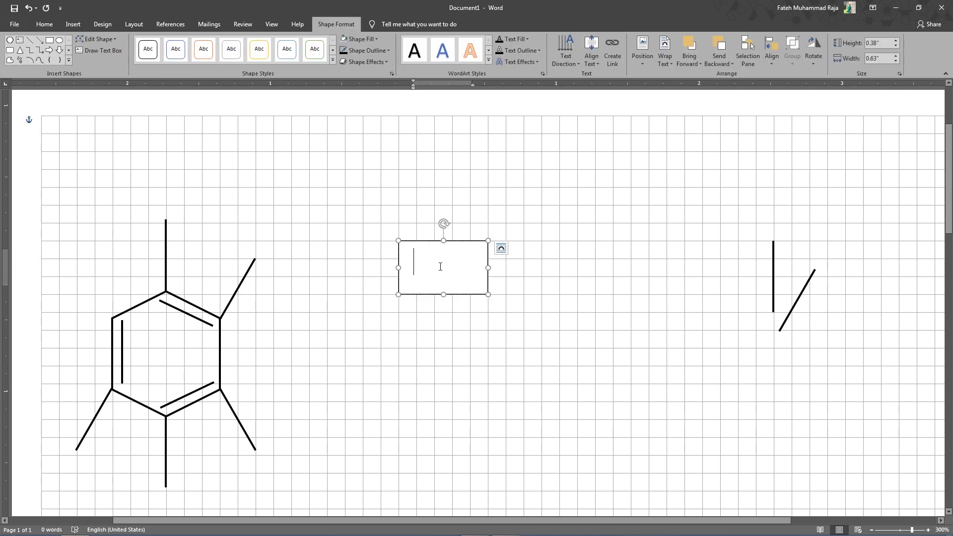
type("CH")
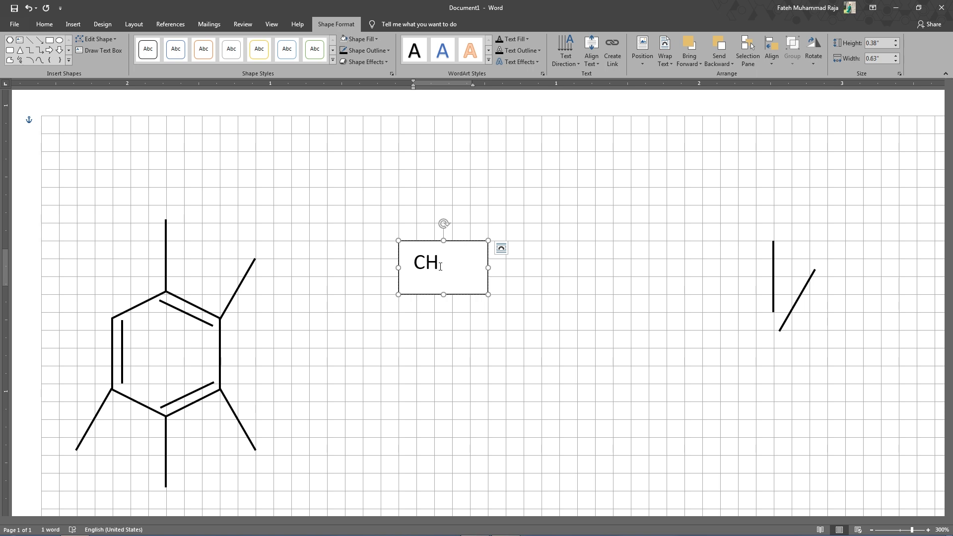
left_click(464, 243)
key("ctrl+d")
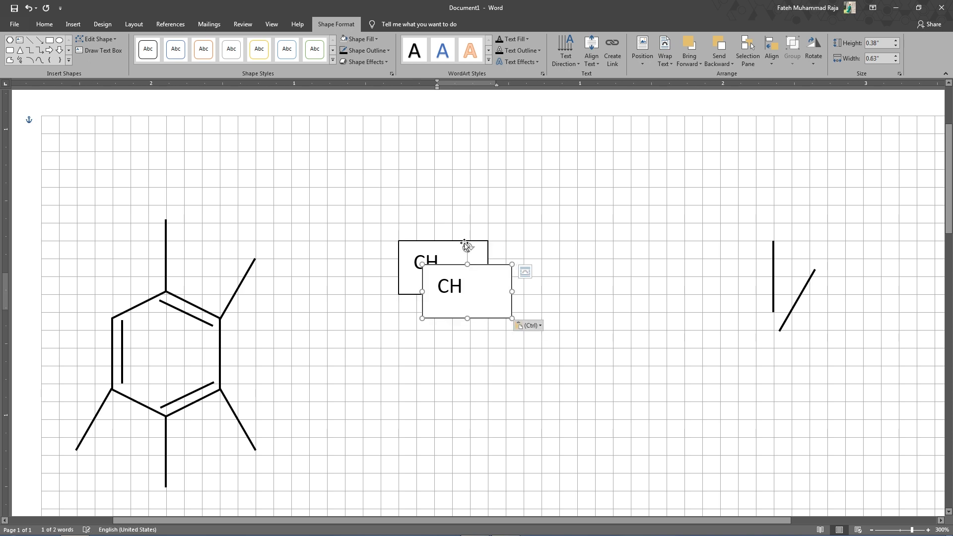
left_click_drag(476, 266, 184, 189)
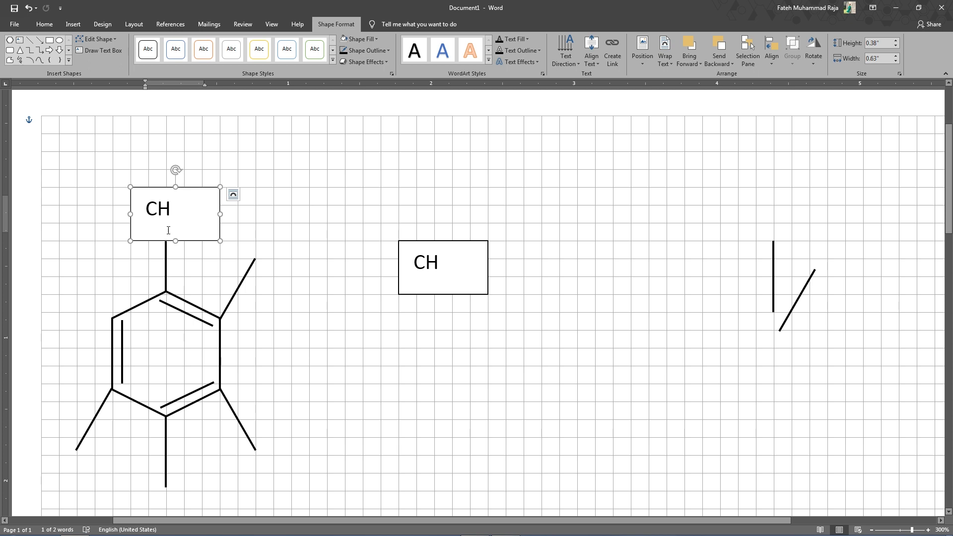
Step: Give the top CH label no fill and no outline
left_click(378, 40)
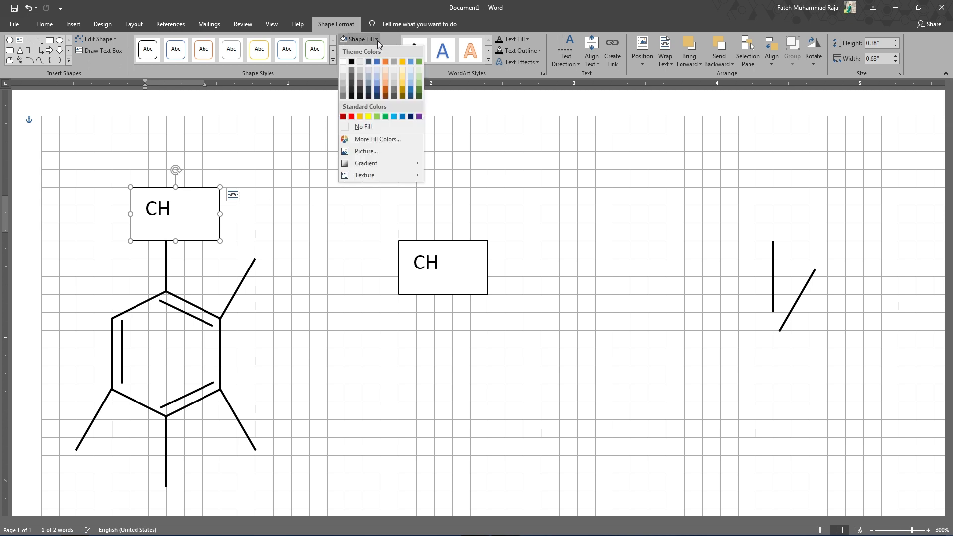
left_click(369, 125)
left_click(375, 48)
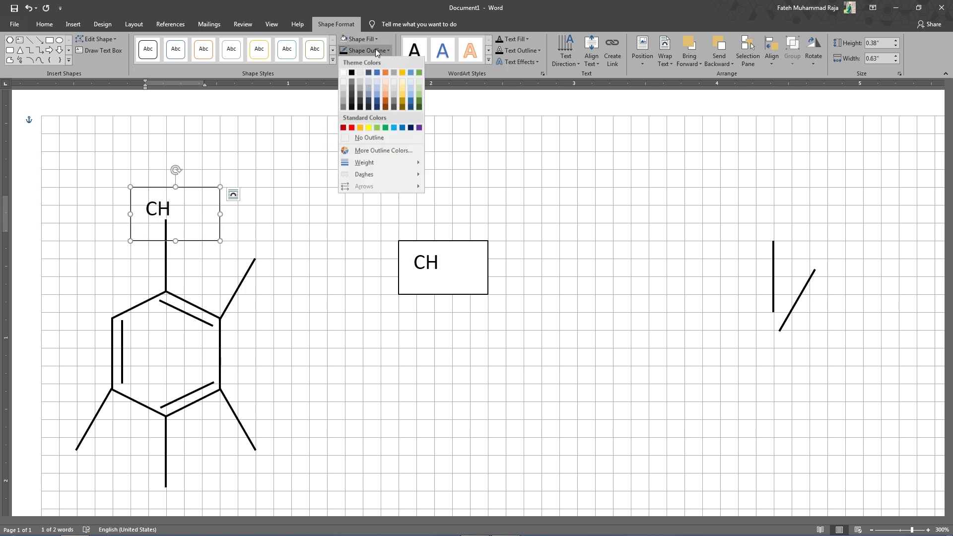
left_click(377, 139)
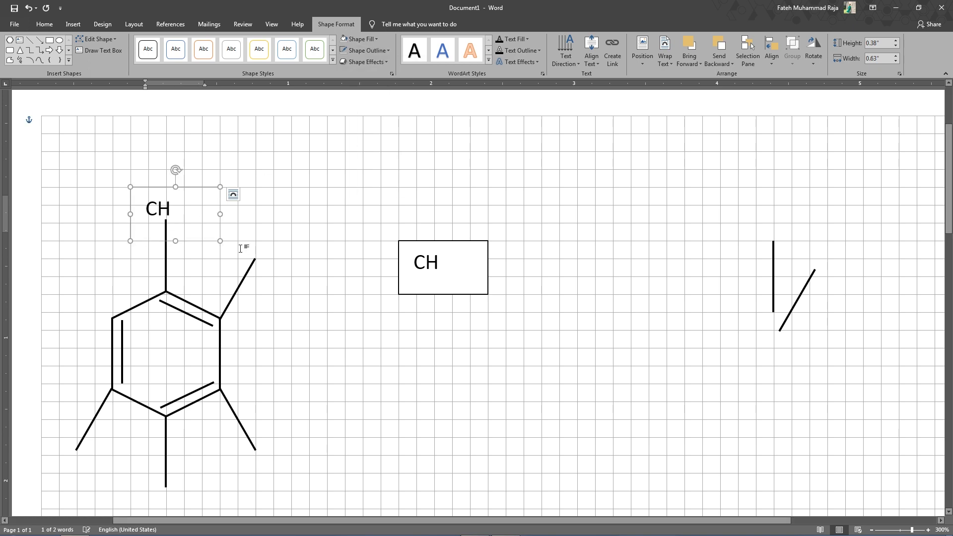
Step: Nudge the CH label over the bond end and paste another copy of it
key("ctrl+Right")
key("ctrl+Right")
key("ctrl+Right")
key("ctrl+Right")
key("ctrl+Right")
key("ctrl+Right")
key("ctrl+Right")
key("ctrl+Left")
key("ctrl+Left")
key("ctrl+Left")
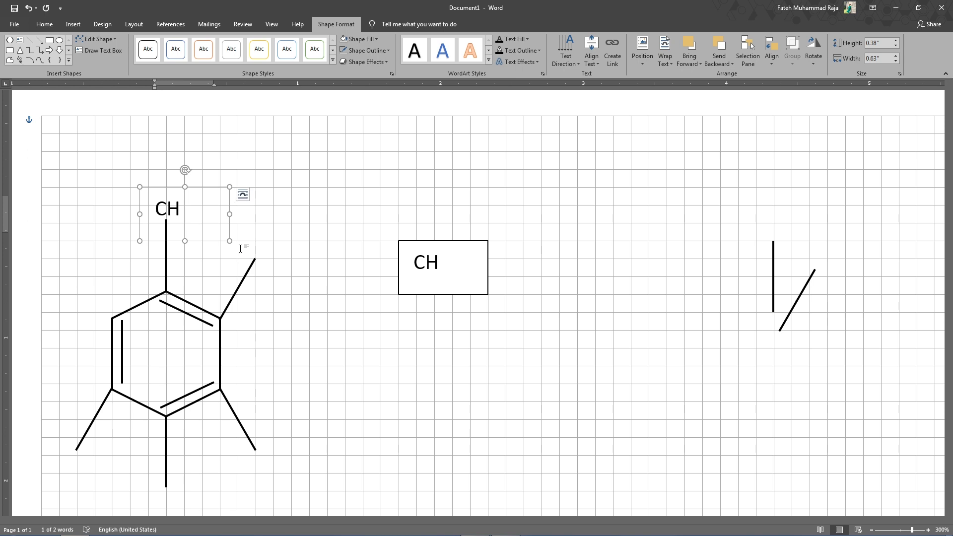
key("ctrl+v")
Step: Place the CH copy at the upper-right bond end and change its text to Br
left_click_drag(197, 220, 261, 232)
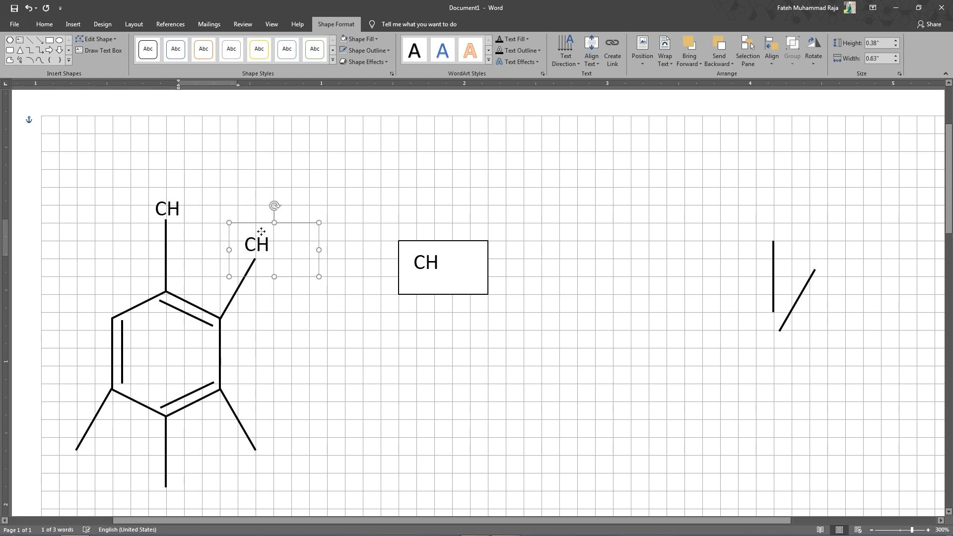
left_click(332, 230)
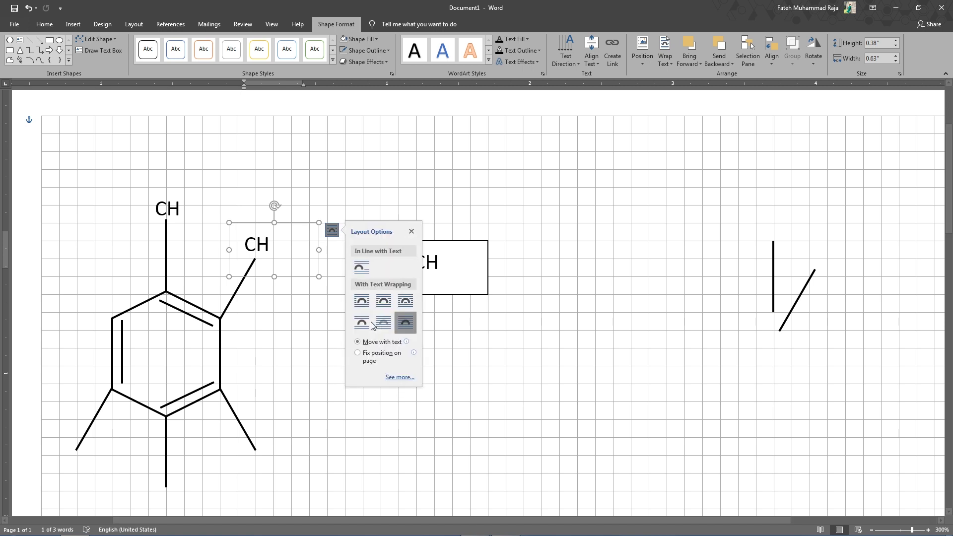
left_click(277, 244)
left_click(262, 226)
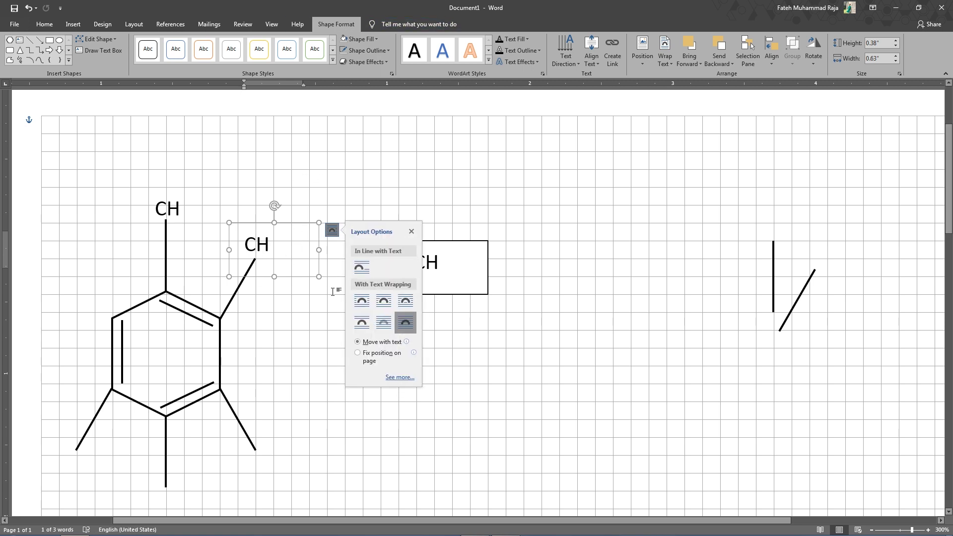
key("ctrl+Down")
key("ctrl+Right")
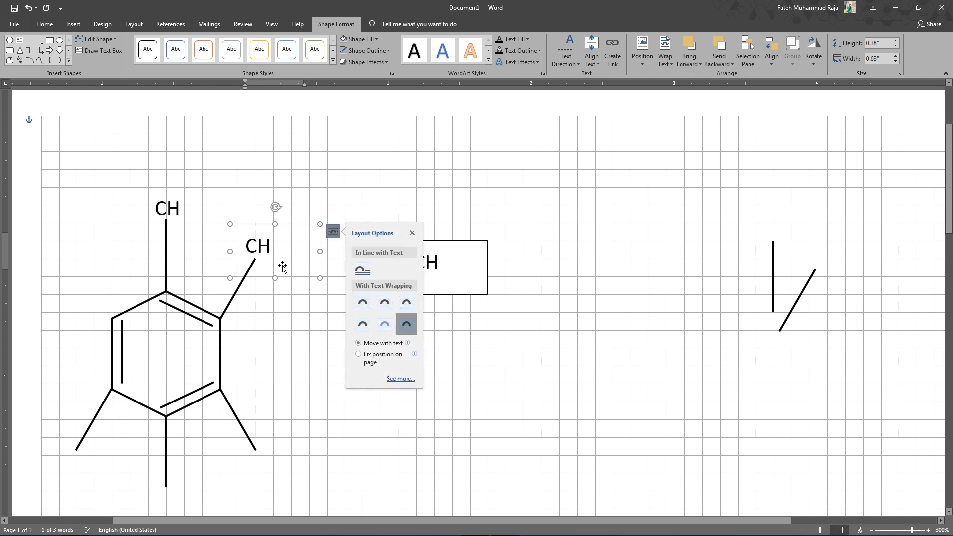
left_click_drag(272, 248, 251, 246)
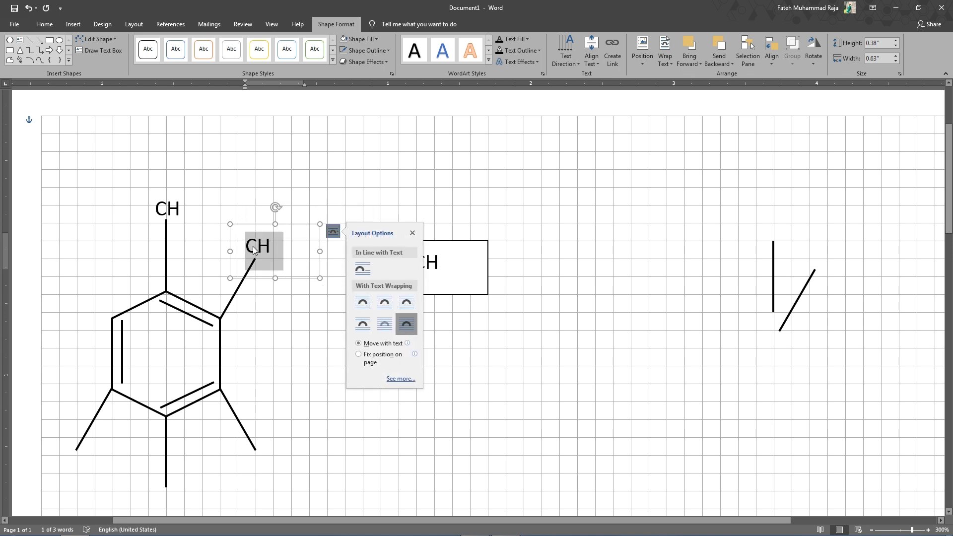
type("Br")
Step: Copy the Br label and place a duplicate at the lower-right bond end
left_click(267, 227)
key("ctrl+c")
key("ctrl+v")
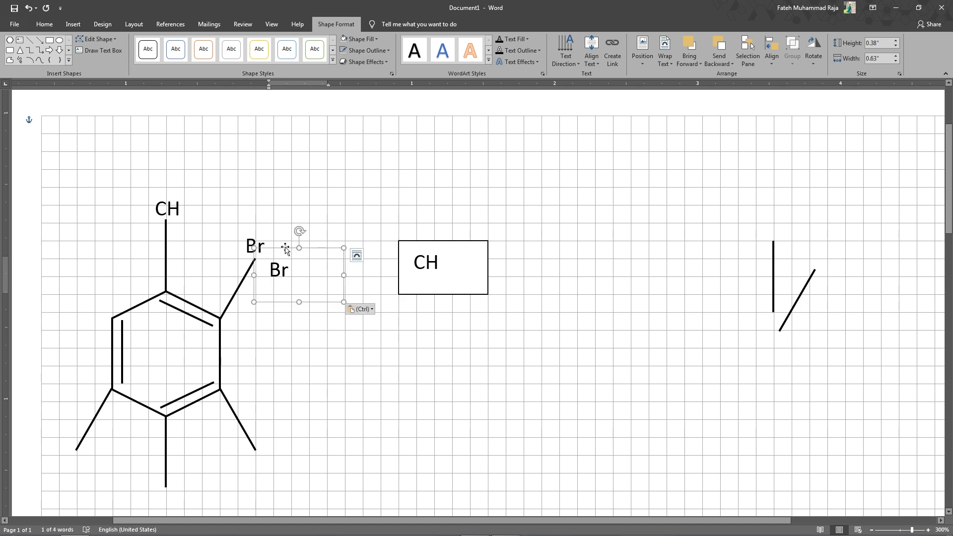
mouse_move(286, 248)
left_mouse_down()
mouse_move(273, 445)
mouse_move(272, 428)
left_mouse_up()
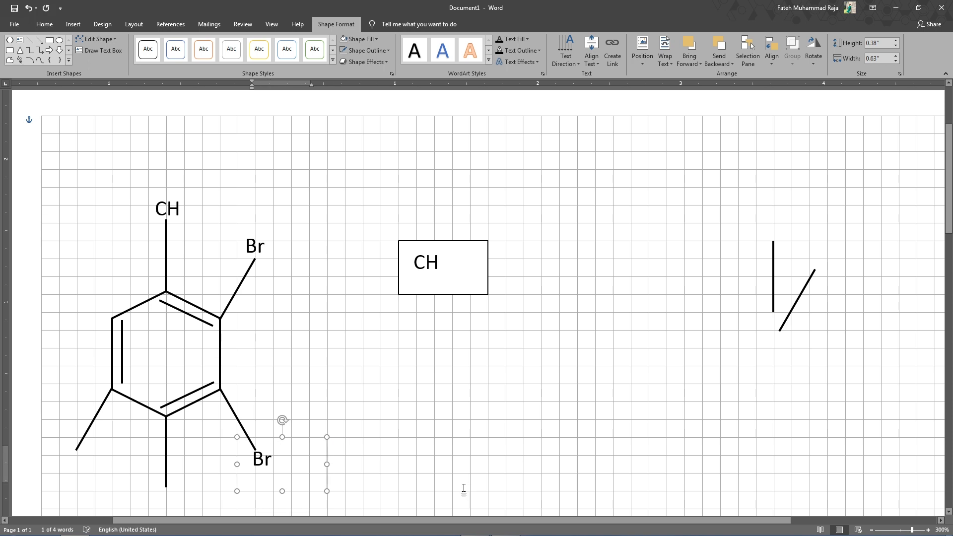
key("ctrl+Down")
key("ctrl+Down")
key("ctrl+Right")
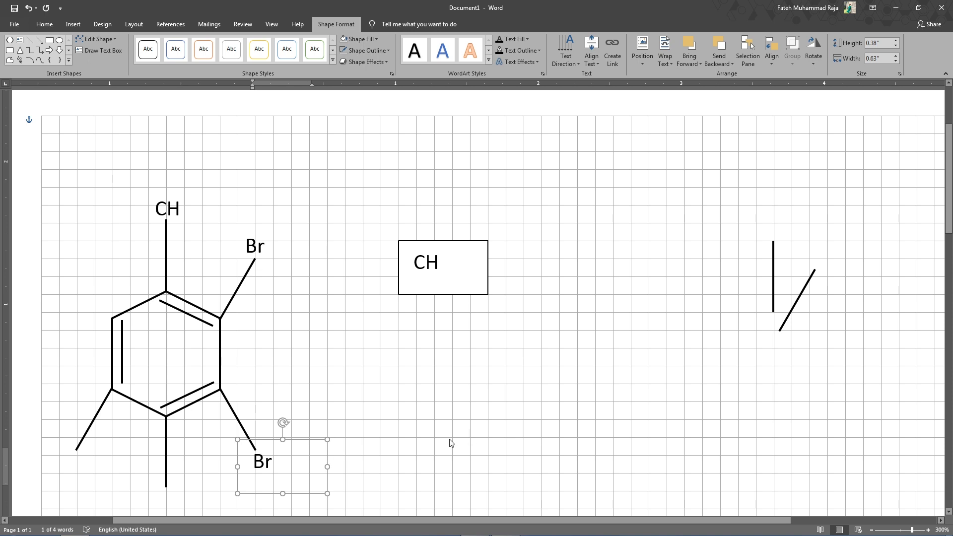
Step: Place another Br copy at the lower-left bond end and paste one more copy
key("ctrl+v")
left_click_drag(293, 463, 71, 445)
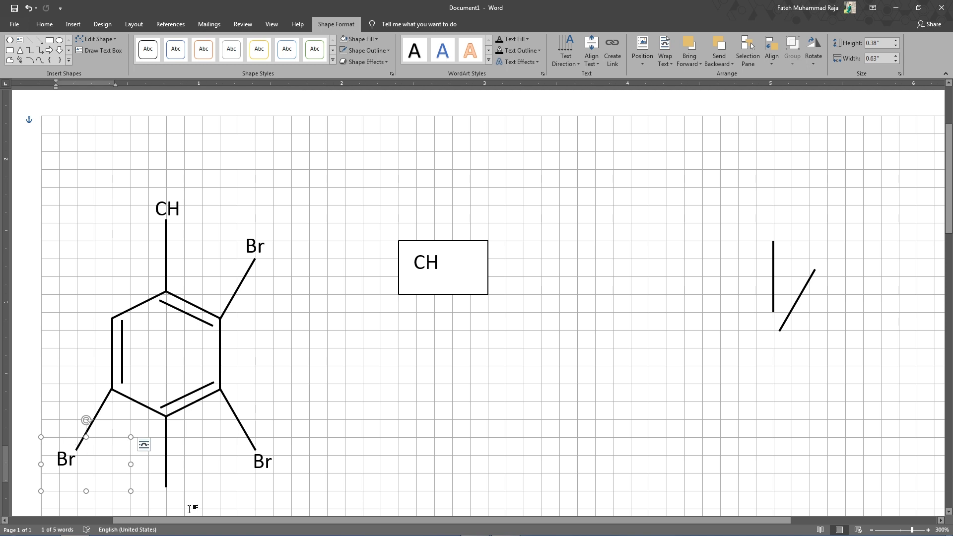
key("ctrl+Right")
key("ctrl+Right")
key("ctrl+Right")
key("ctrl+Right")
key("ctrl+Right")
key("ctrl+Right")
key("ctrl+Right")
key("ctrl+Left")
key("ctrl+Down")
key("ctrl+Down")
scroll(329, 385, "down", 3)
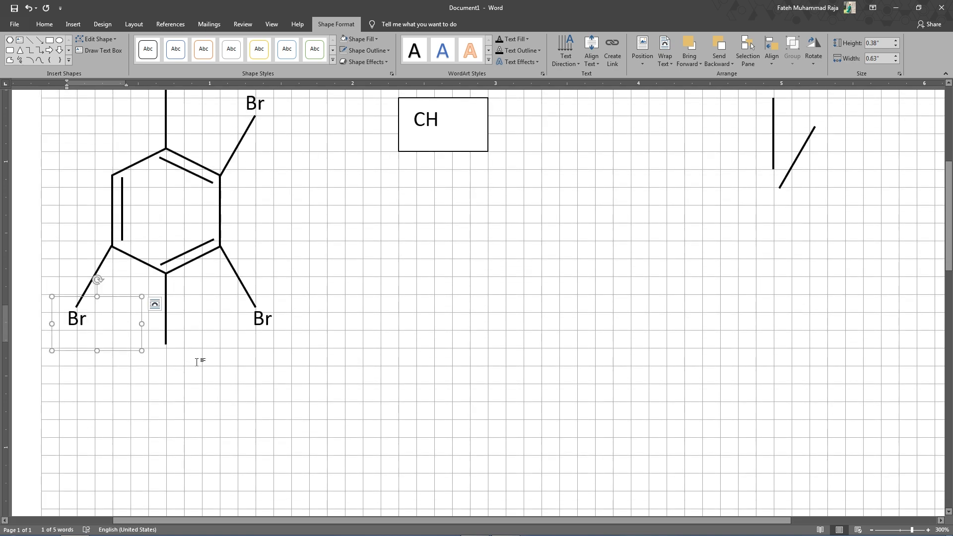
key("ctrl+v")
Step: Move the extra Br copy under the bottom bond and change its text to SO3H
left_click_drag(140, 323, 199, 340)
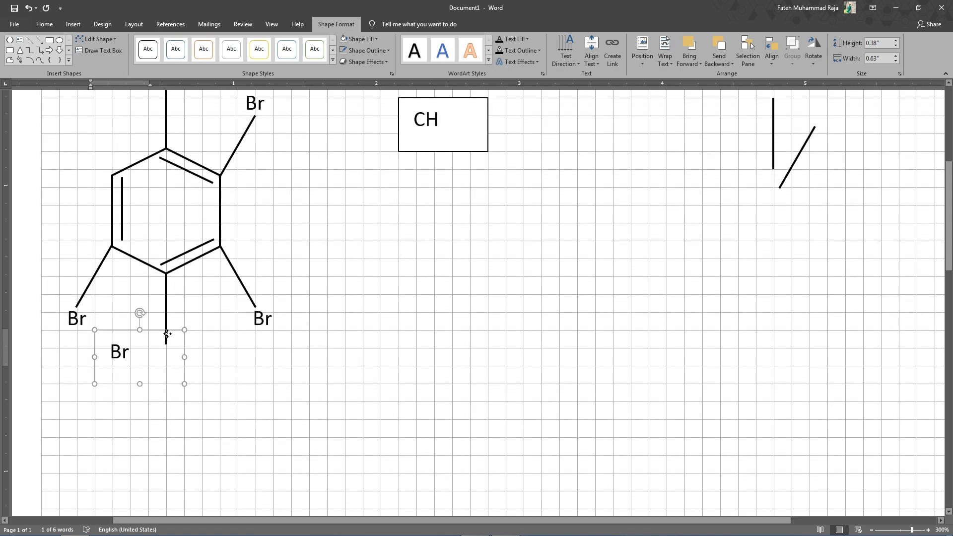
left_click(170, 364)
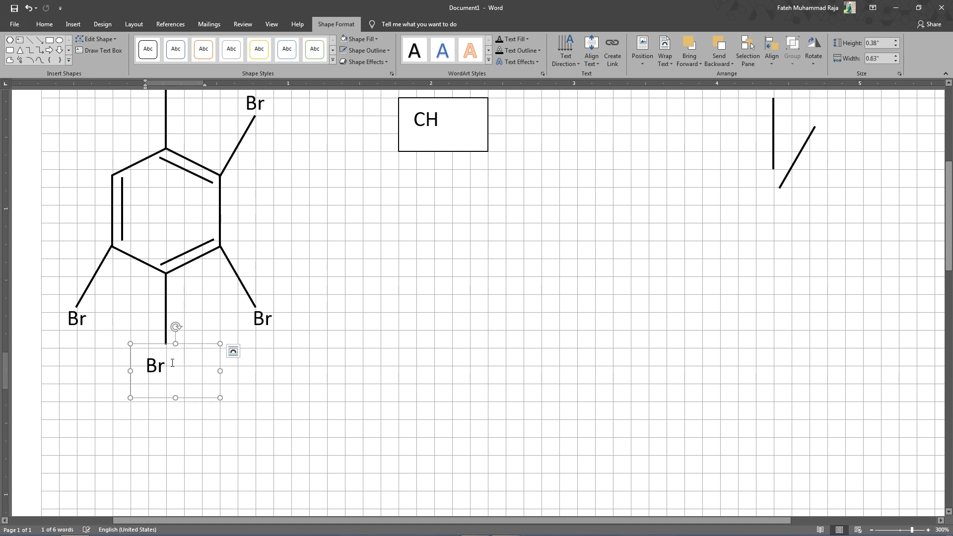
key("BackSpace")
key("BackSpace")
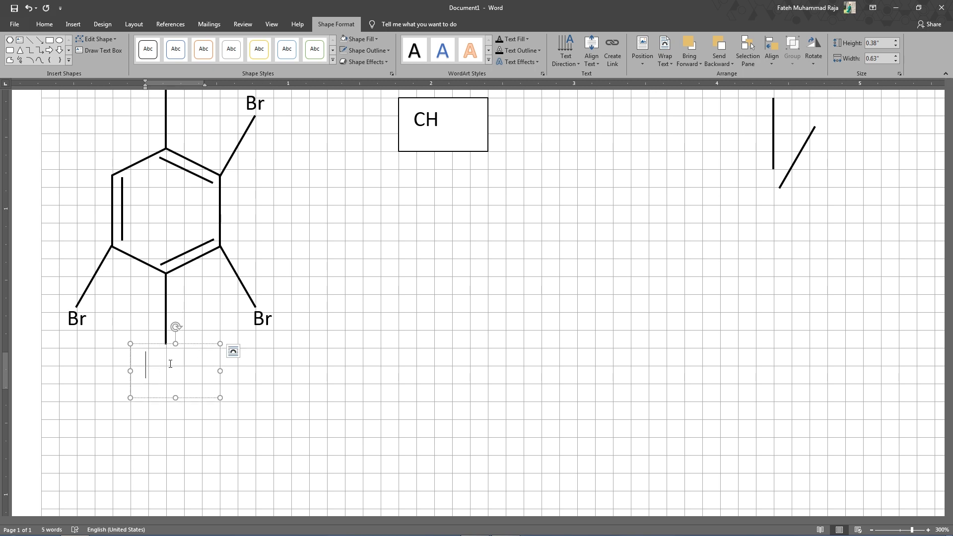
type("SO3H")
Step: Make the 3 in SO3H subscript and nudge the label up to the bond
left_click_drag(170, 365, 182, 365)
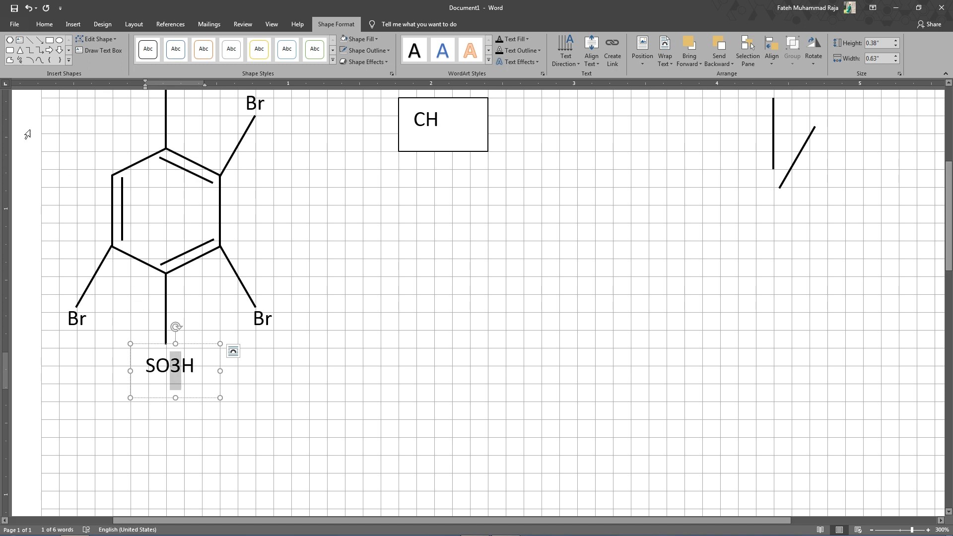
left_click(39, 25)
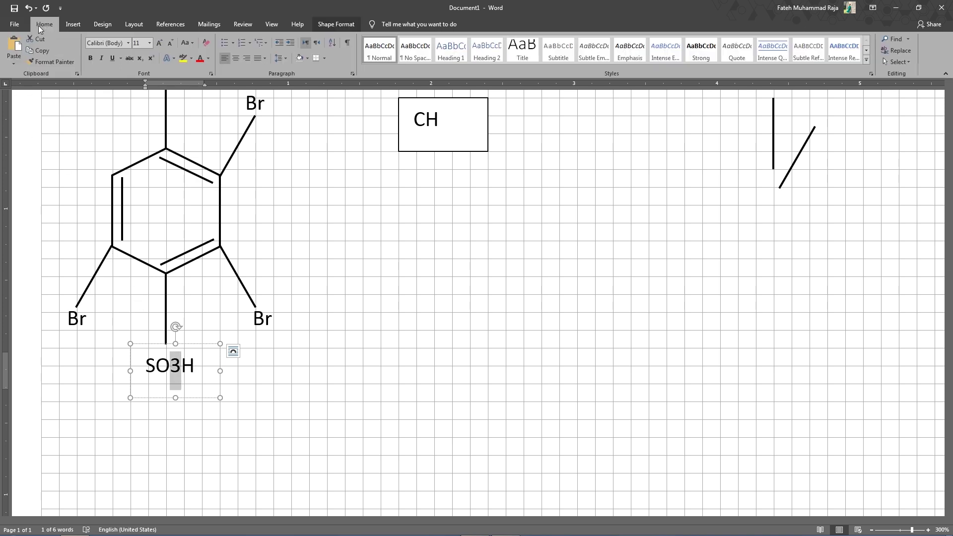
left_click(141, 59)
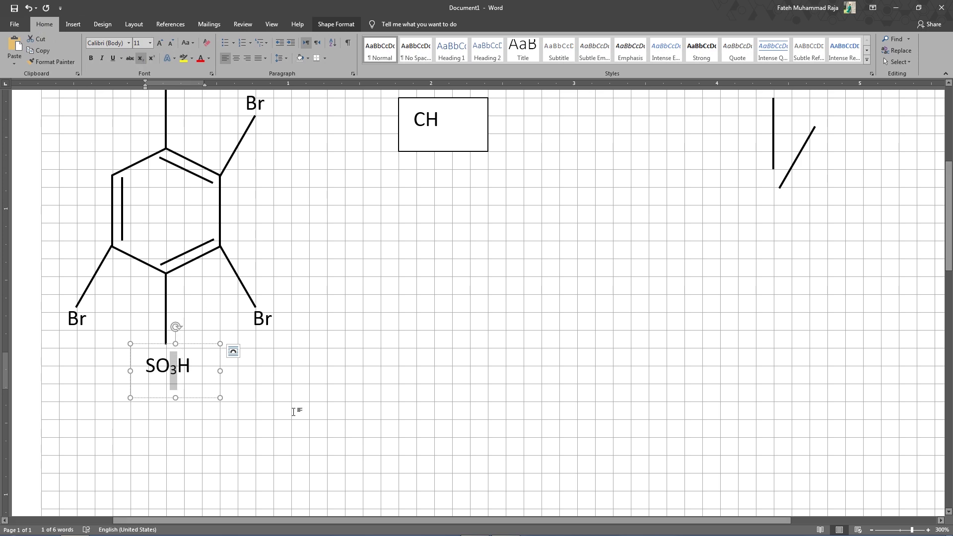
left_click(204, 349)
key("Up")
key("Up")
key("Up")
key("Up")
key("Up")
key("Up")
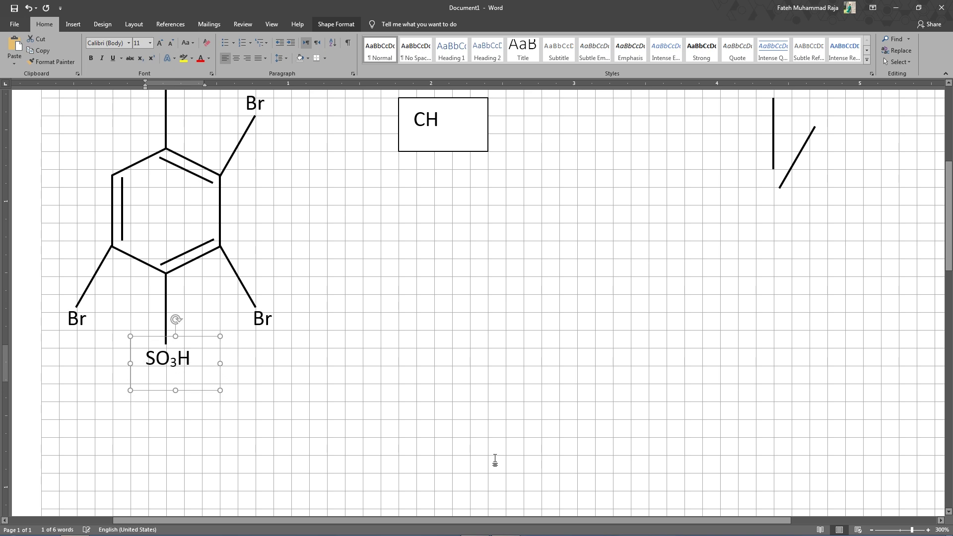
scroll(494, 460, "up", 3)
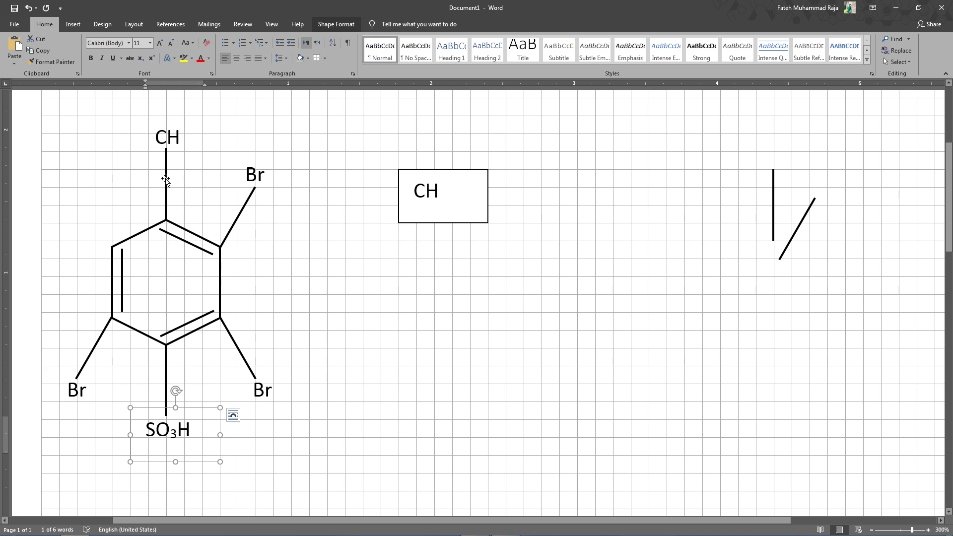
Step: Select the ring hexagon and the whole SO₃H label box rather than its text
left_click(113, 306)
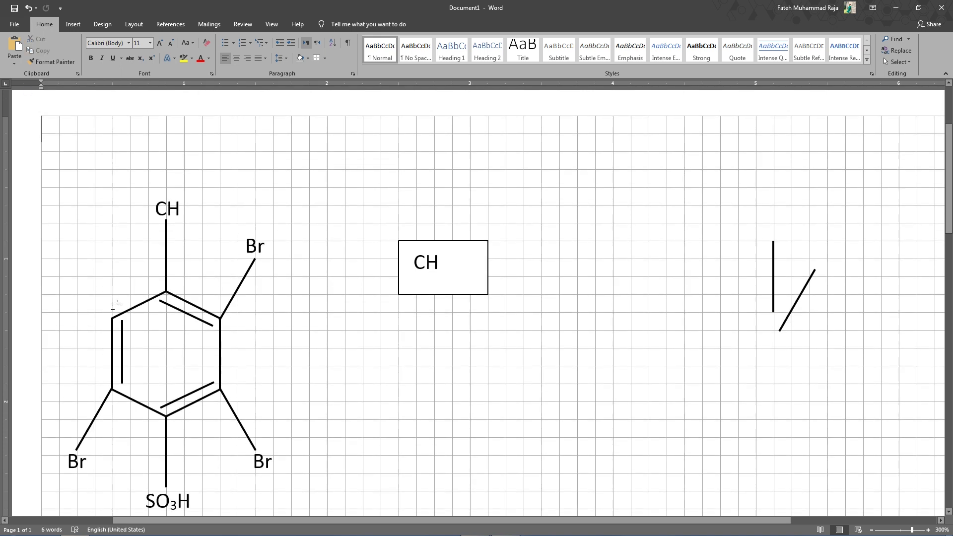
left_click(112, 323)
scroll(149, 362, "down", 3)
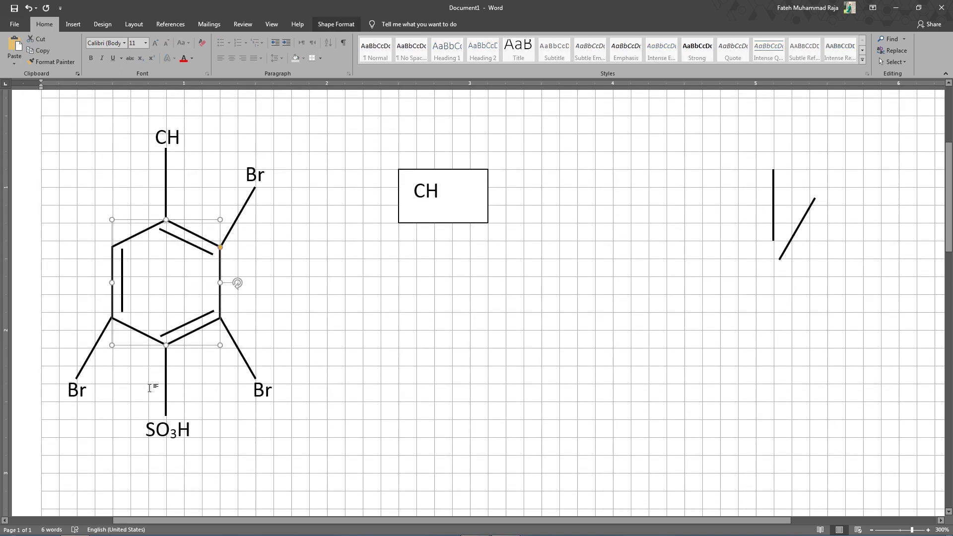
left_click(165, 428)
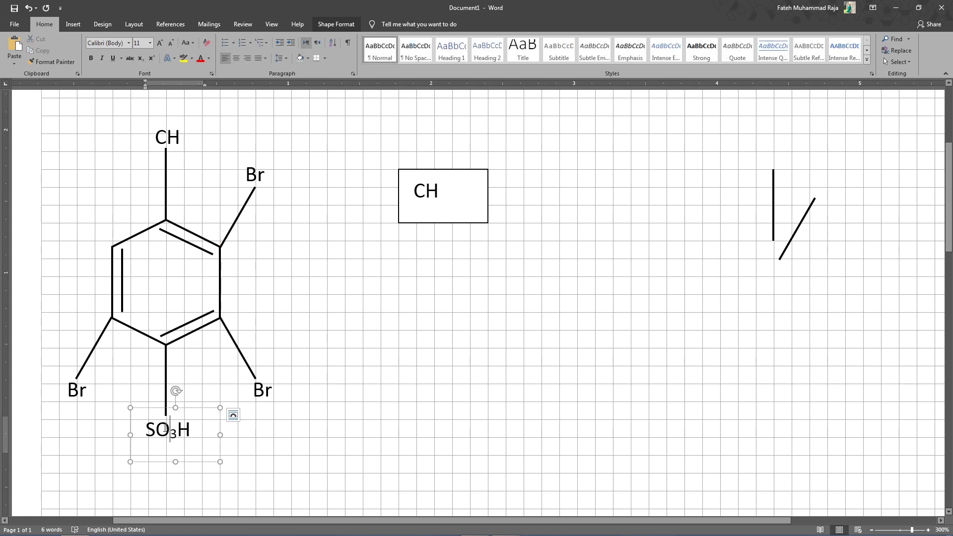
double_click(156, 415)
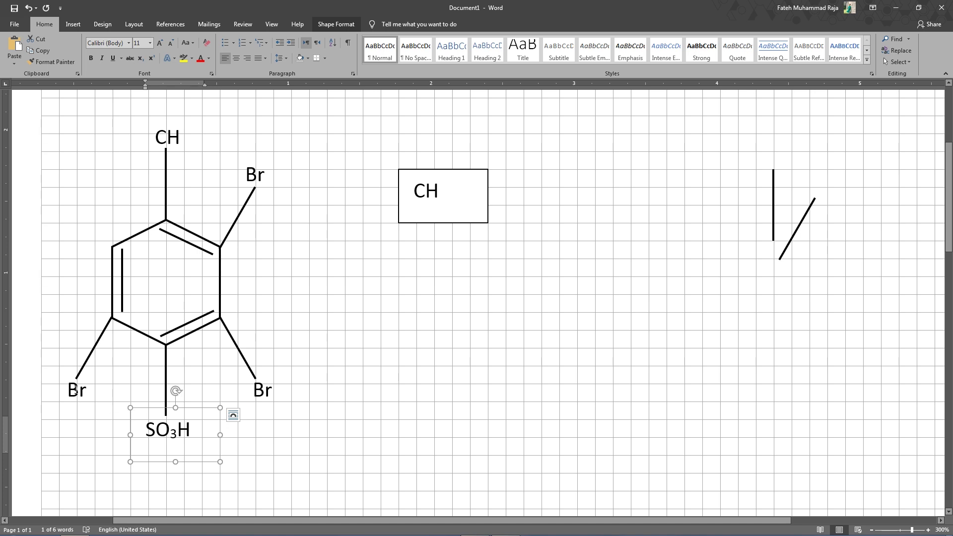
left_click(77, 391)
left_click(154, 416)
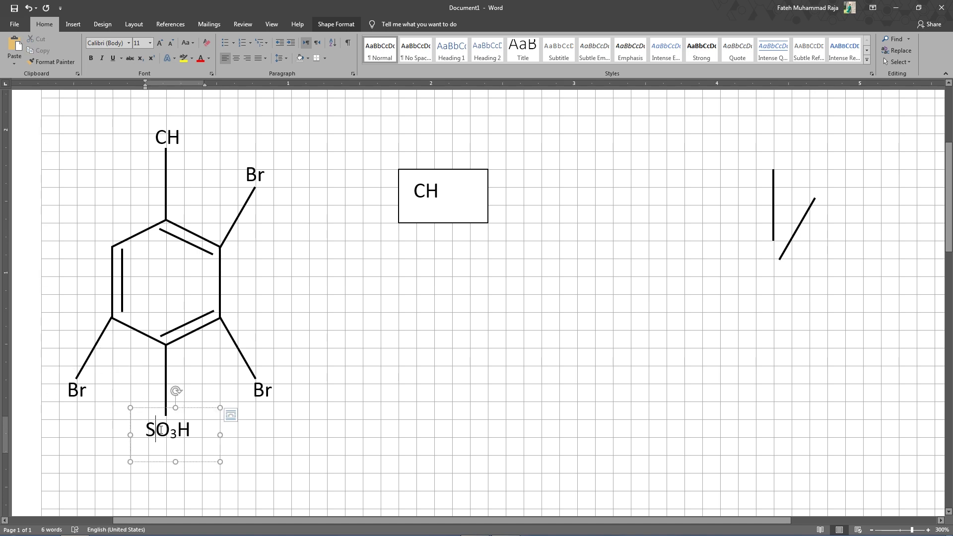
key("Escape")
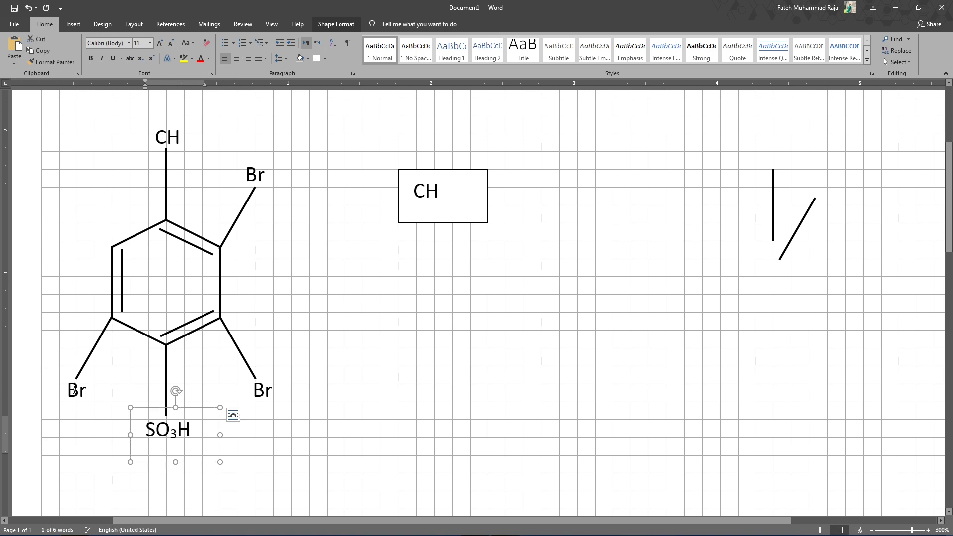
left_click(74, 390)
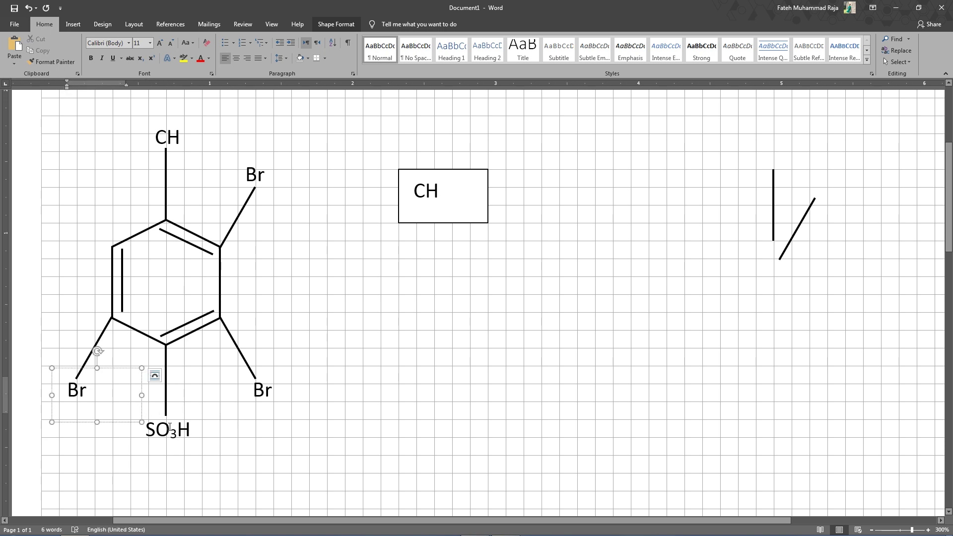
left_click(152, 411)
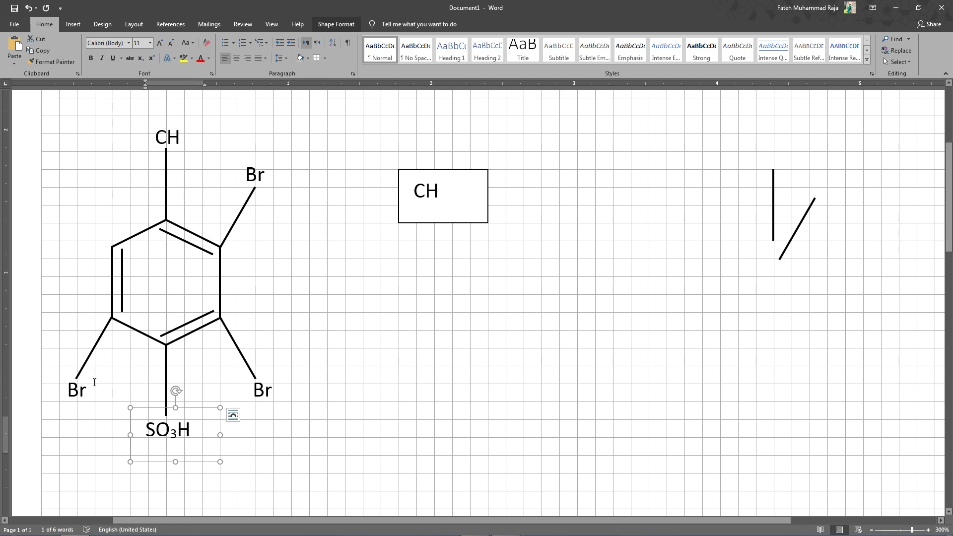
Step: Add Br labels, bonds and inner double-bond lines to the selection, then cancel it
left_click(71, 377, "shift")
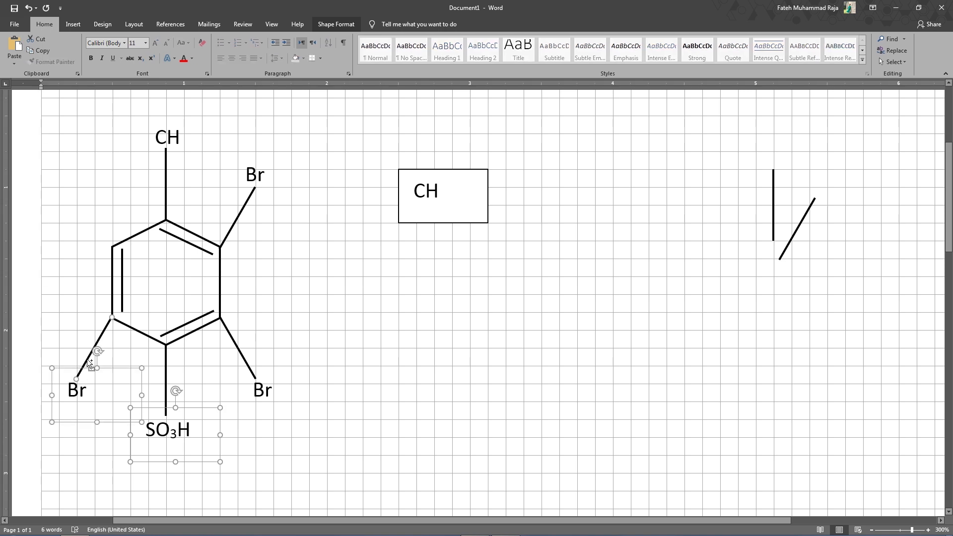
left_click(167, 362, "shift")
left_click(253, 368, "shift")
left_click(264, 378, "shift")
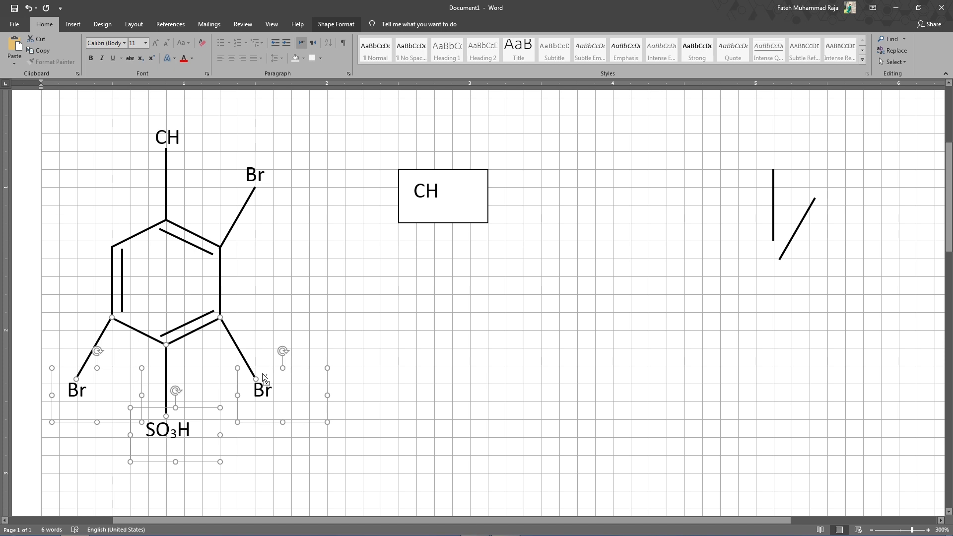
left_click(205, 318, "shift")
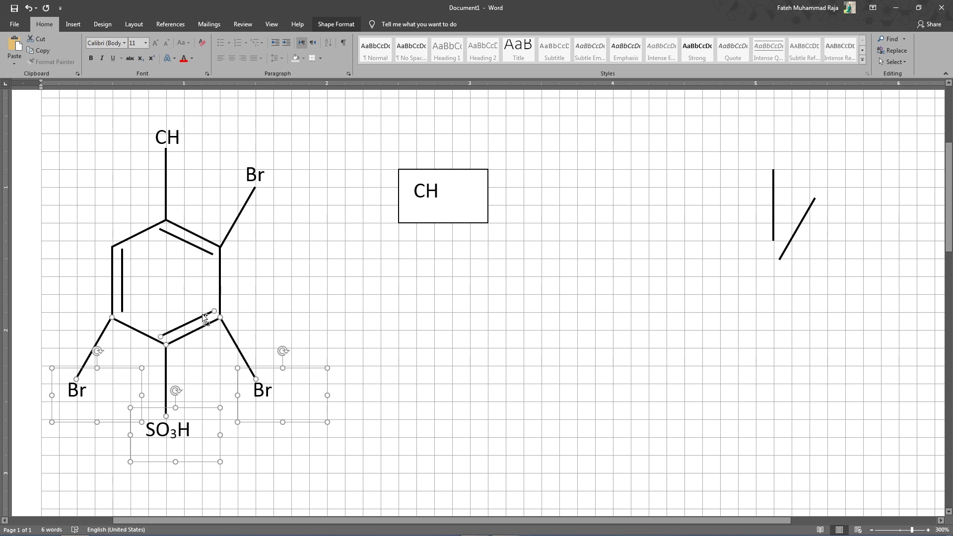
left_click(123, 291, "shift")
left_click(221, 271, "shift")
left_click(234, 225, "shift")
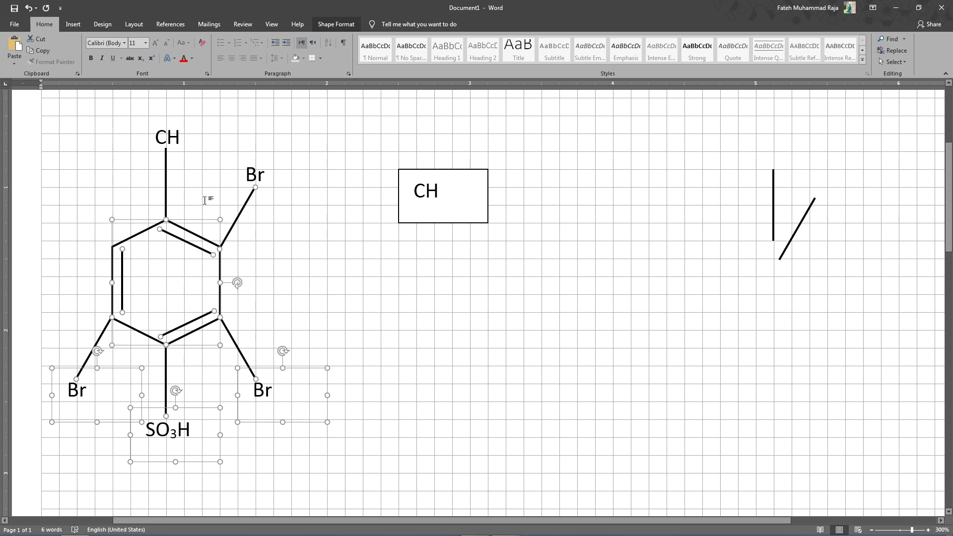
key("Escape")
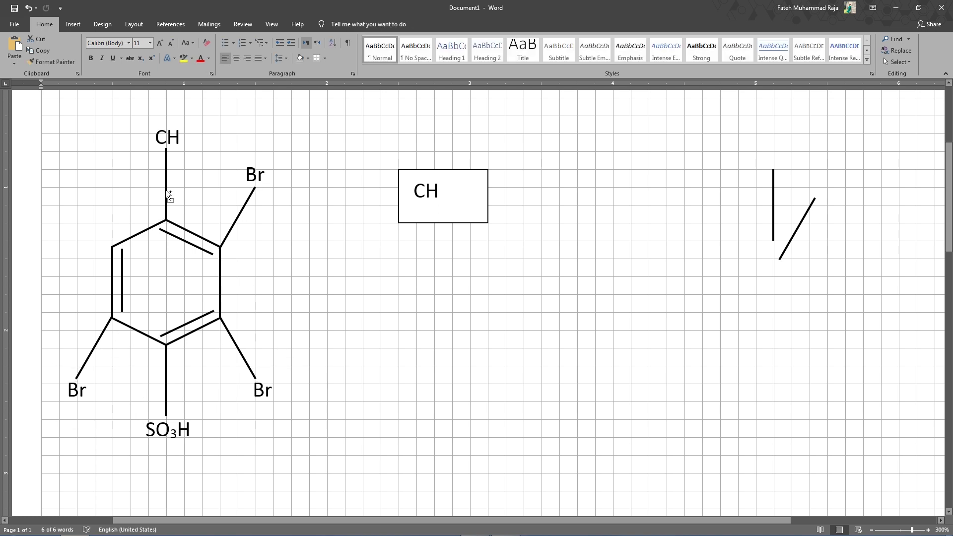
right_click(166, 191)
key("ctrl+v")
Step: Select every ring line, bond, CH, Br and SO₃H label together and nudge them right
left_click(267, 381)
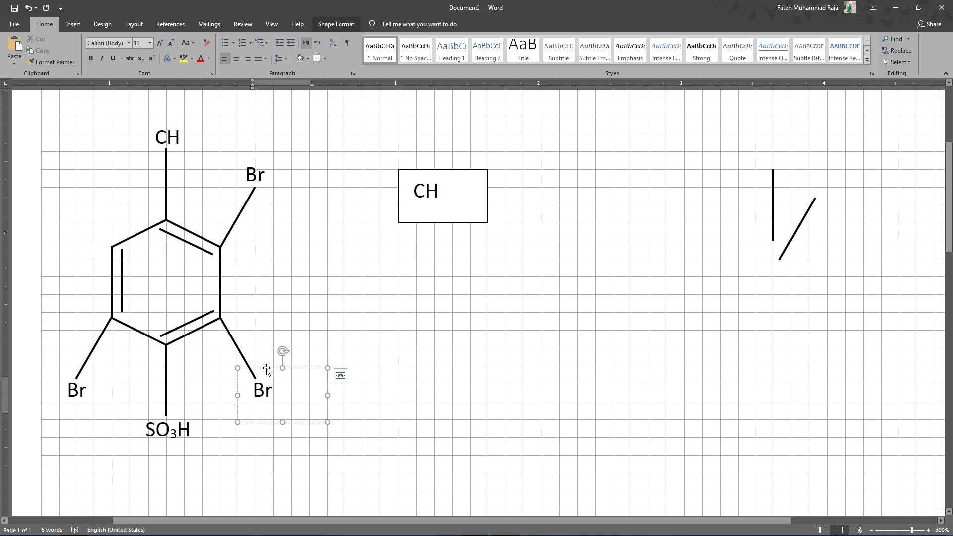
left_click(166, 368, "shift")
left_click(187, 345, "shift")
left_click(195, 323, "shift")
left_click(225, 236, "shift")
left_click(167, 202, "shift")
left_click(187, 127, "shift")
left_click(256, 166, "shift")
left_click(92, 351, "shift")
left_click(74, 391, "shift")
left_click(166, 430, "shift")
key("Right")
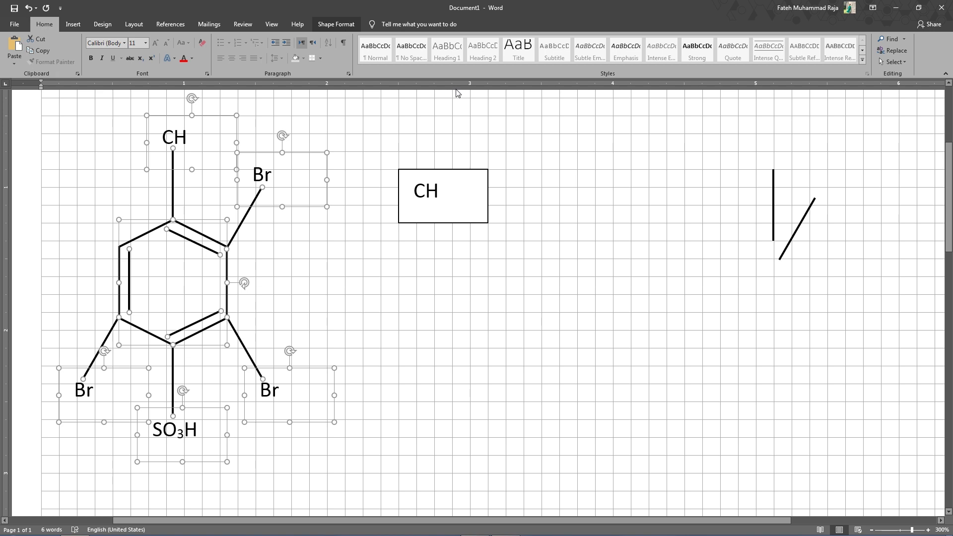
Step: Group the selected lines and labels into one benzene-structure object
left_click(336, 25)
left_click(799, 59)
left_click(805, 73)
left_click(241, 257)
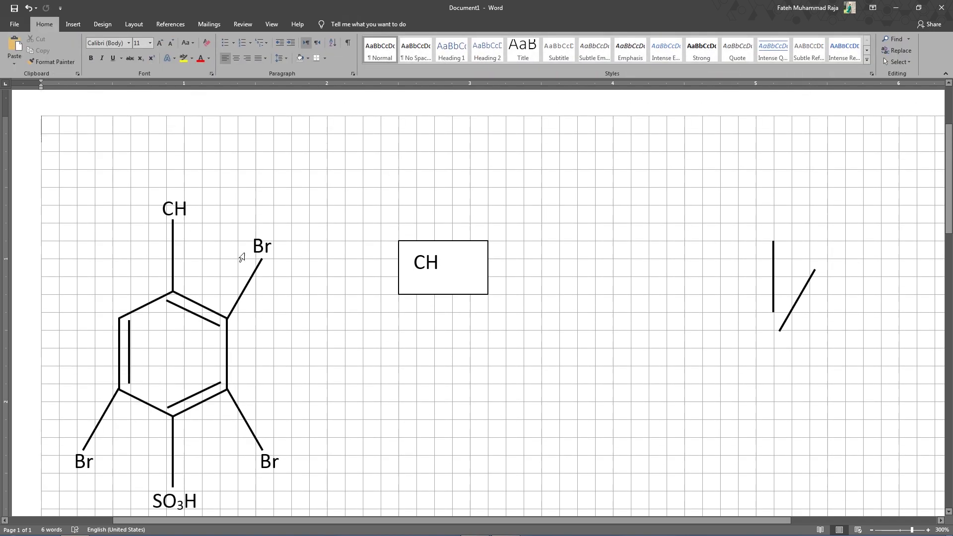
Step: Undo an accidental move, remove the loose CH box, and delete the stray vertical and diagonal lines
left_click_drag(231, 309, 250, 307)
scroll(376, 319, "down", 3)
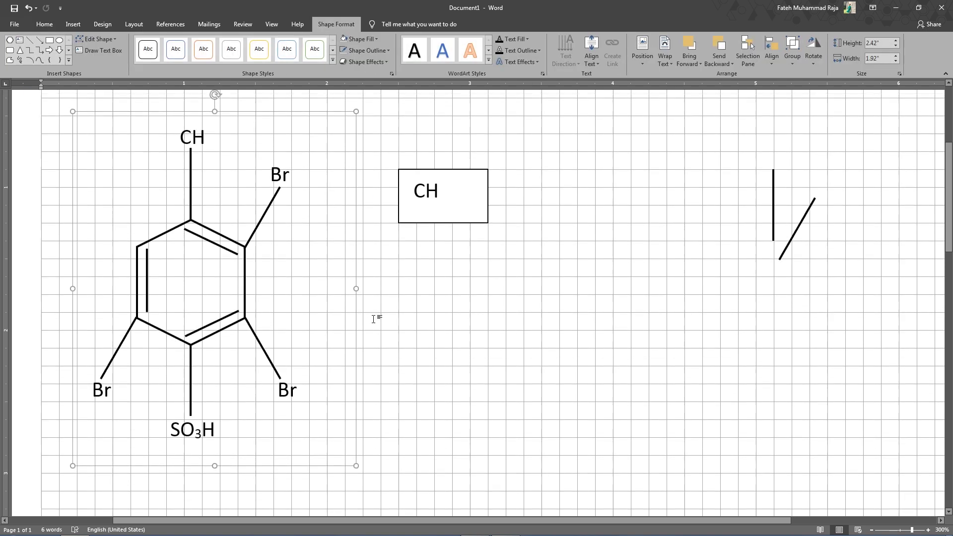
key("ctrl+z")
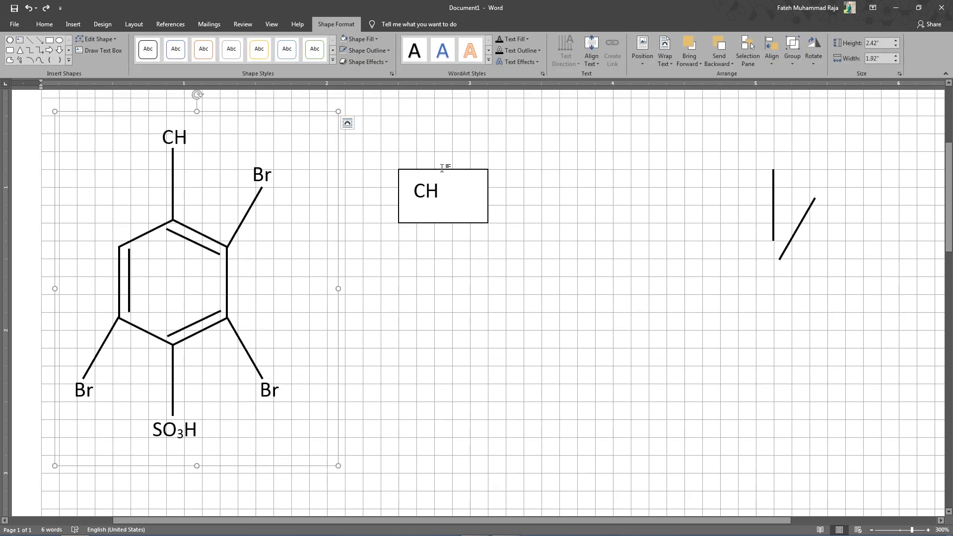
left_click_drag(441, 168, 733, 256)
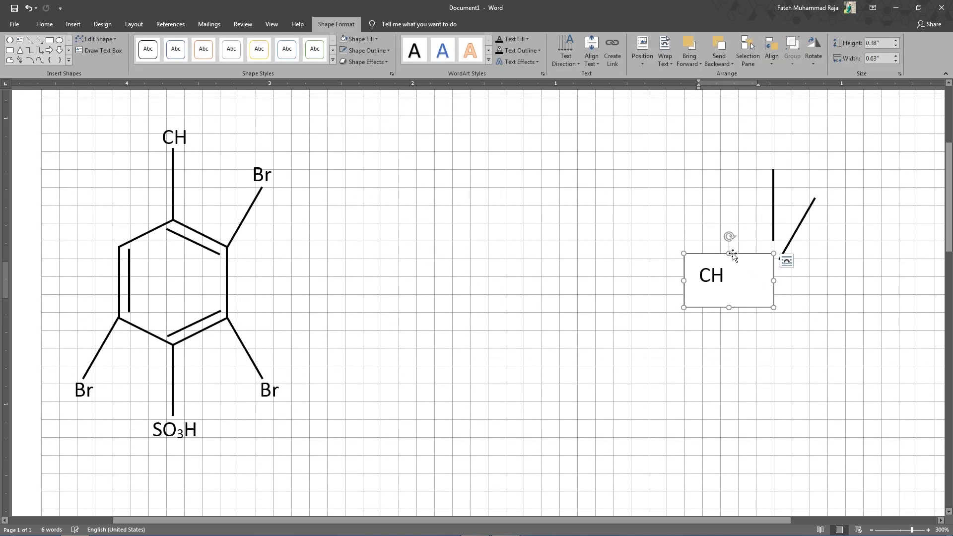
key("ctrl+z")
left_click(773, 238)
key("Delete")
left_click(787, 248)
key("Delete")
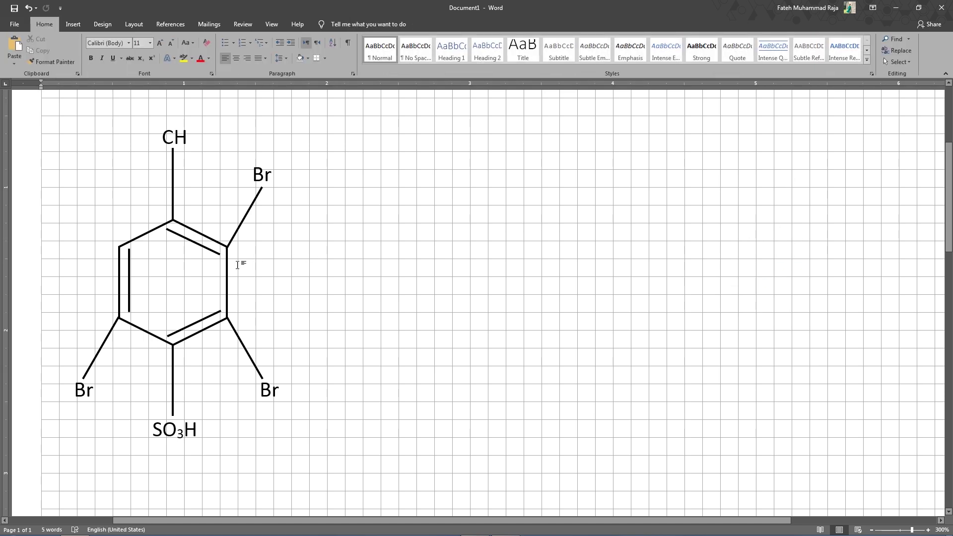
Step: Duplicate the grouped benzene structure and place the copy to its right
left_click(237, 265)
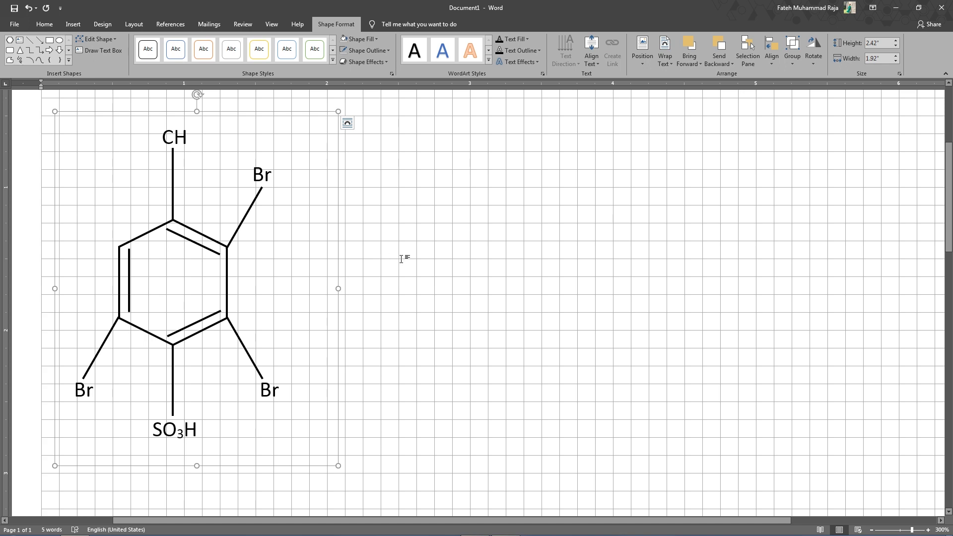
key("ctrl+d")
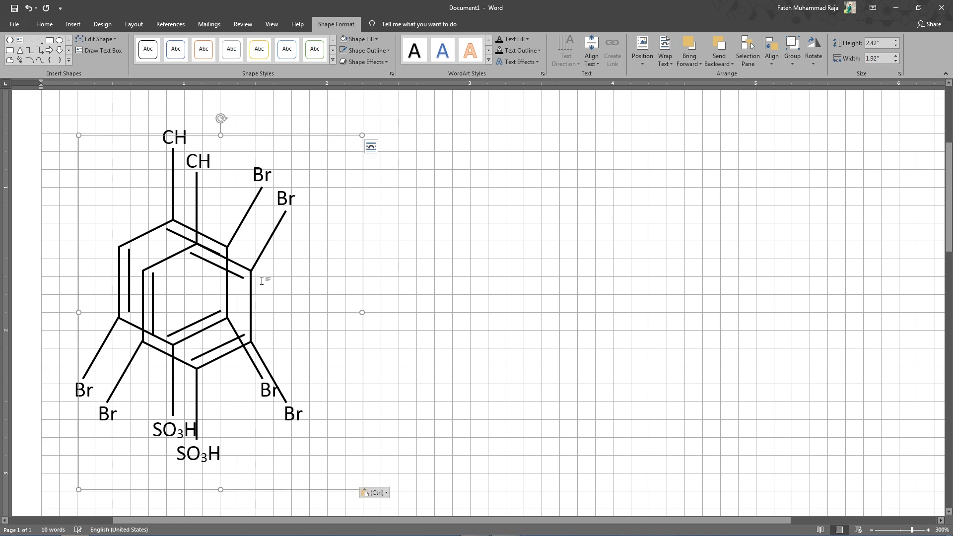
left_click_drag(256, 284, 443, 257)
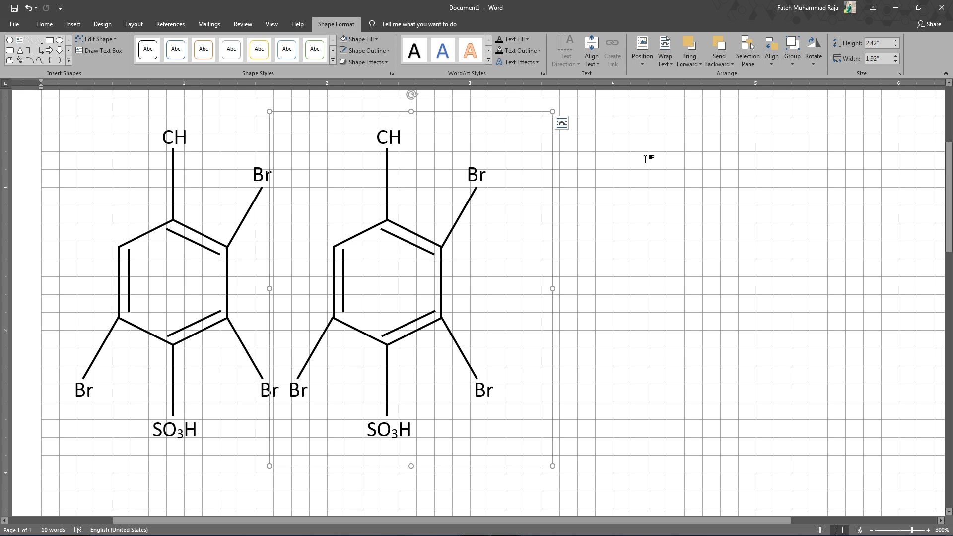
Step: Ungroup the copied structure and delete its upper-right Br bond and label
left_click(793, 58)
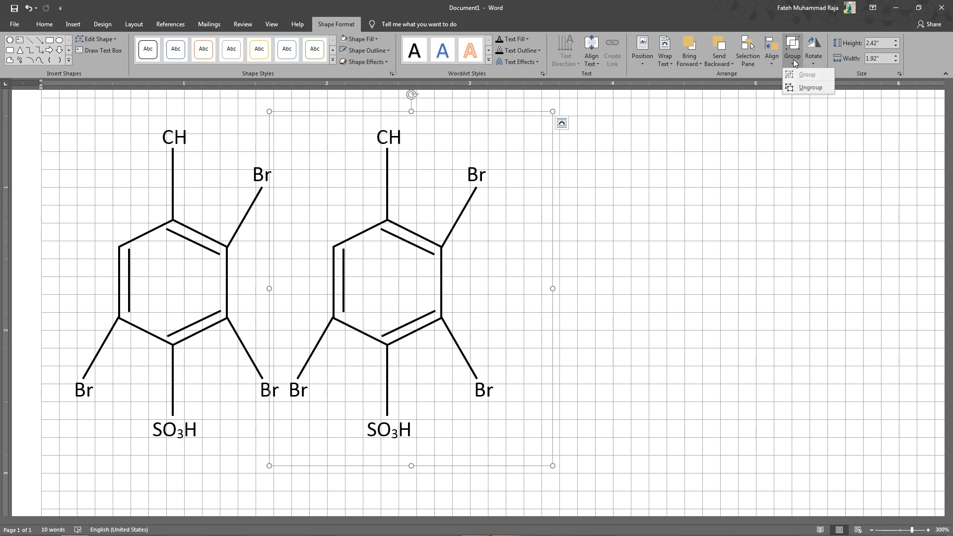
left_click(808, 88)
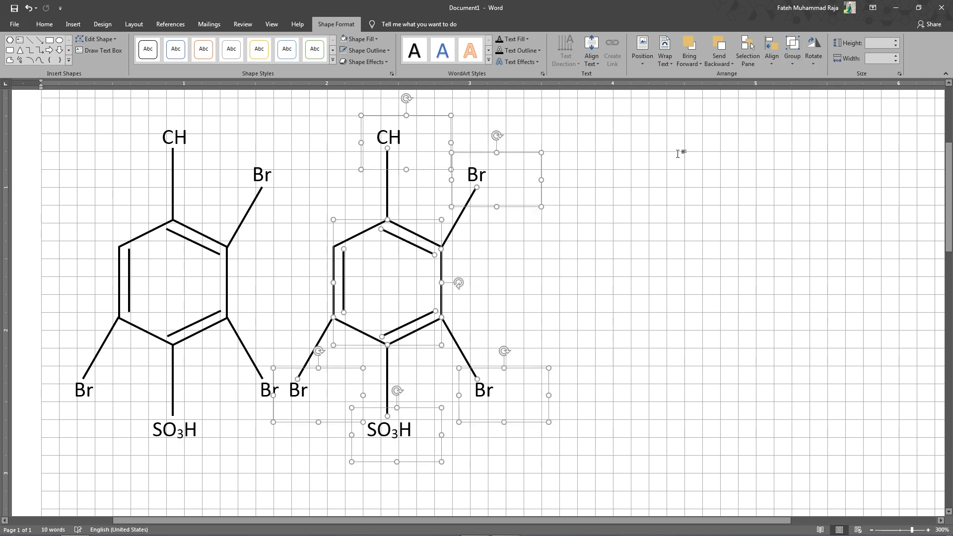
left_click(621, 210)
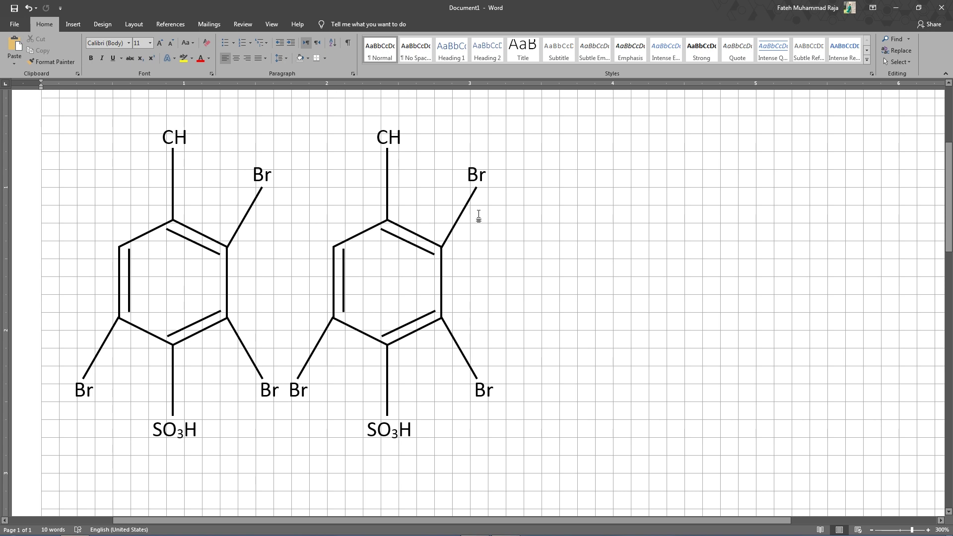
left_click(465, 214)
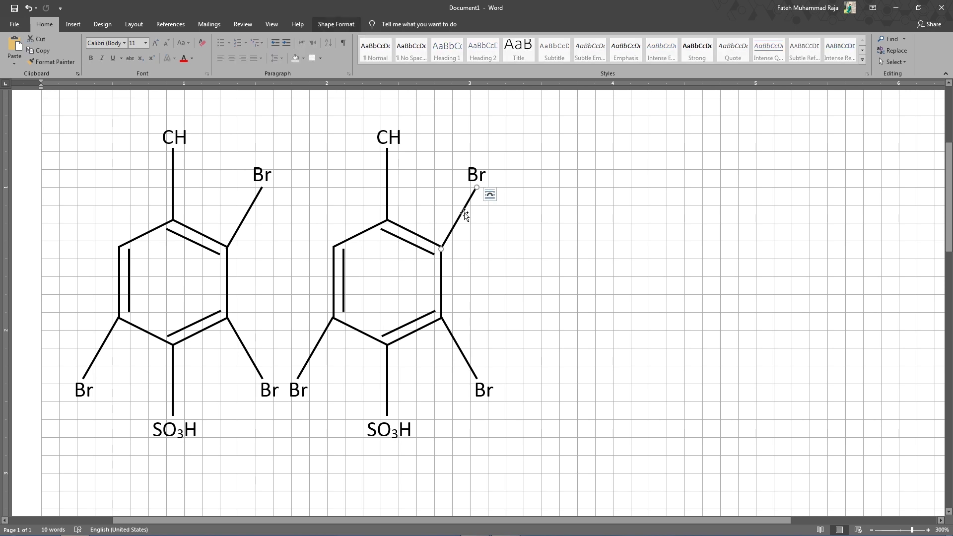
key("Delete")
left_click(471, 154)
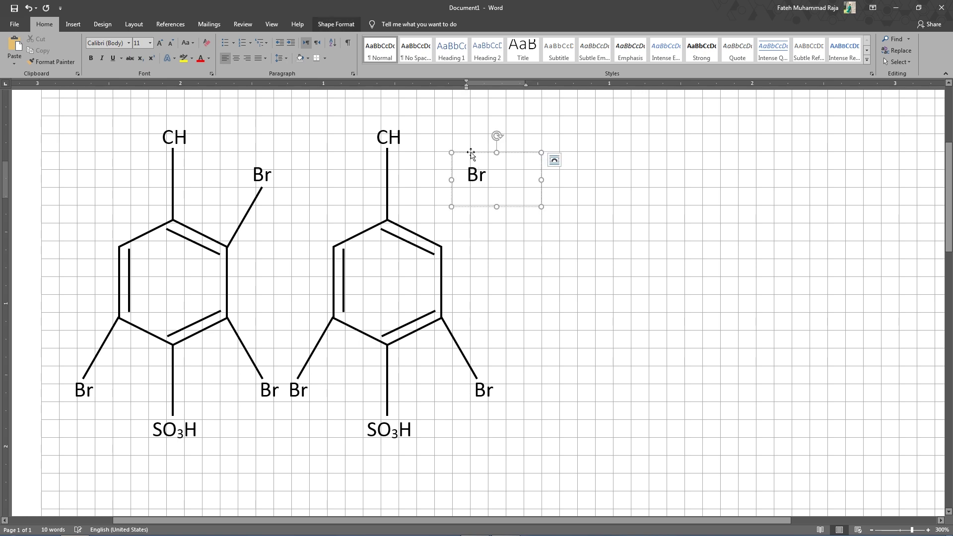
key("Delete")
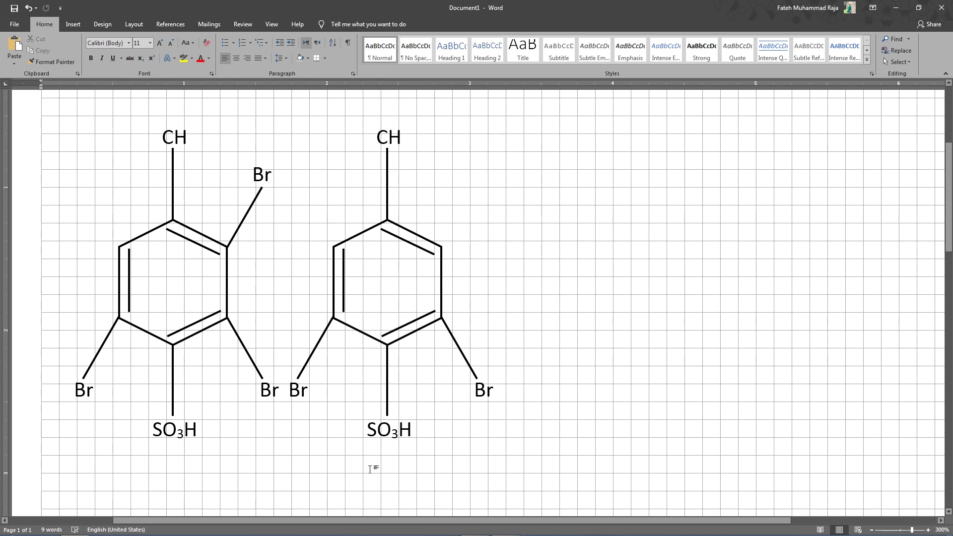
Step: Change the copy's SO3H label to Br under the bottom bond and start selecting its parts
left_click_drag(417, 433, 375, 428)
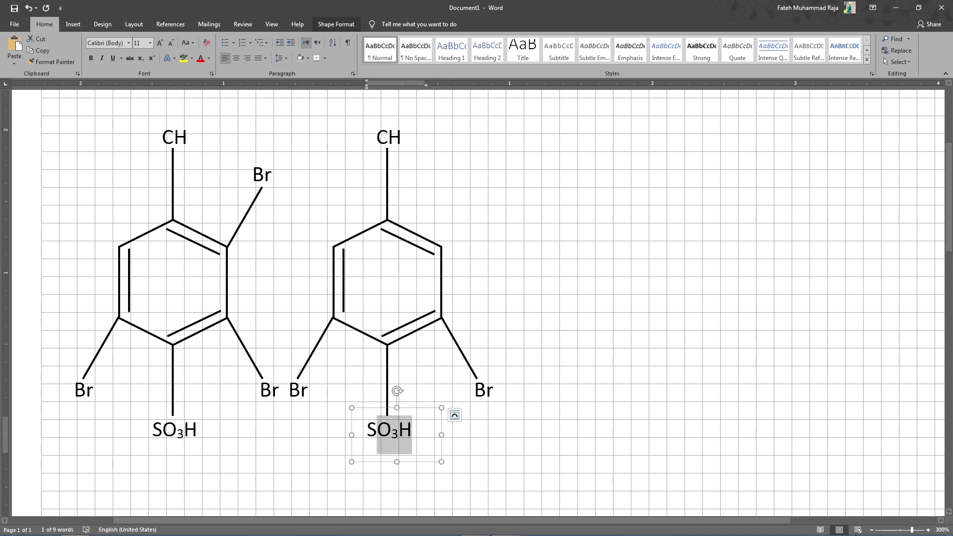
key("BackSpace")
key("BackSpace")
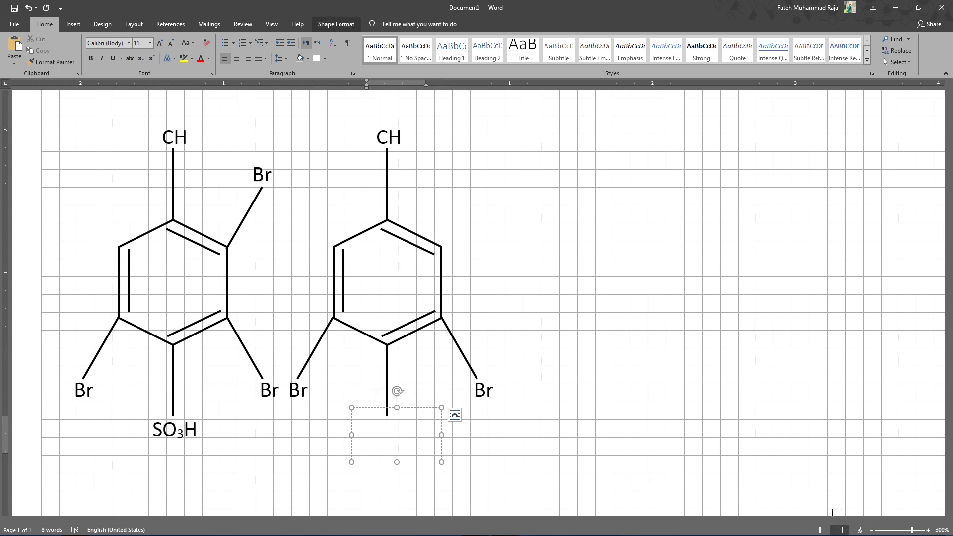
type("Br")
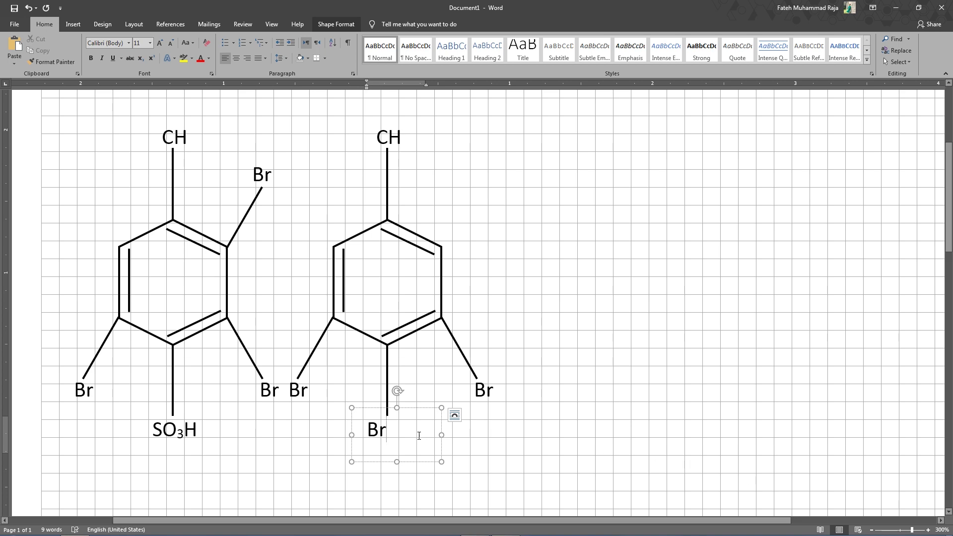
left_click_drag(392, 407, 402, 410)
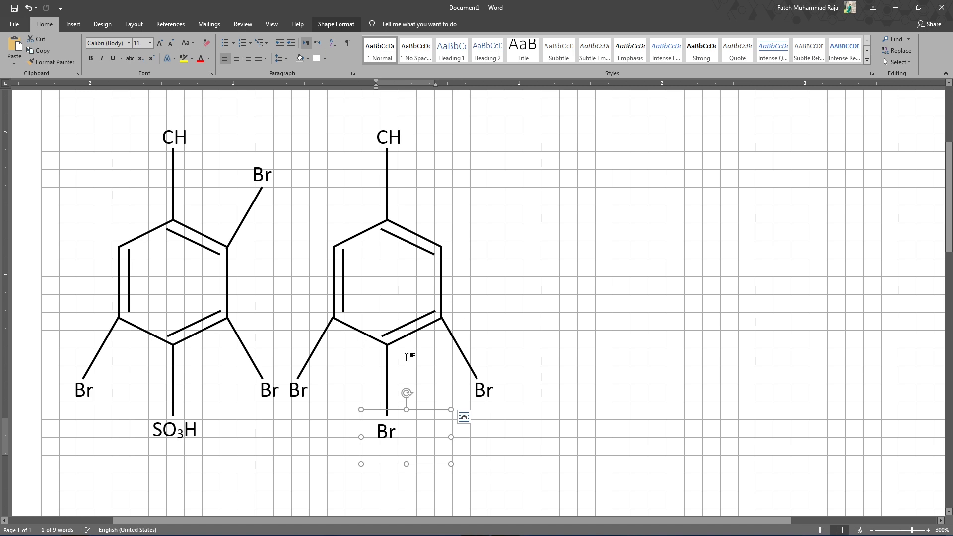
left_click(388, 361)
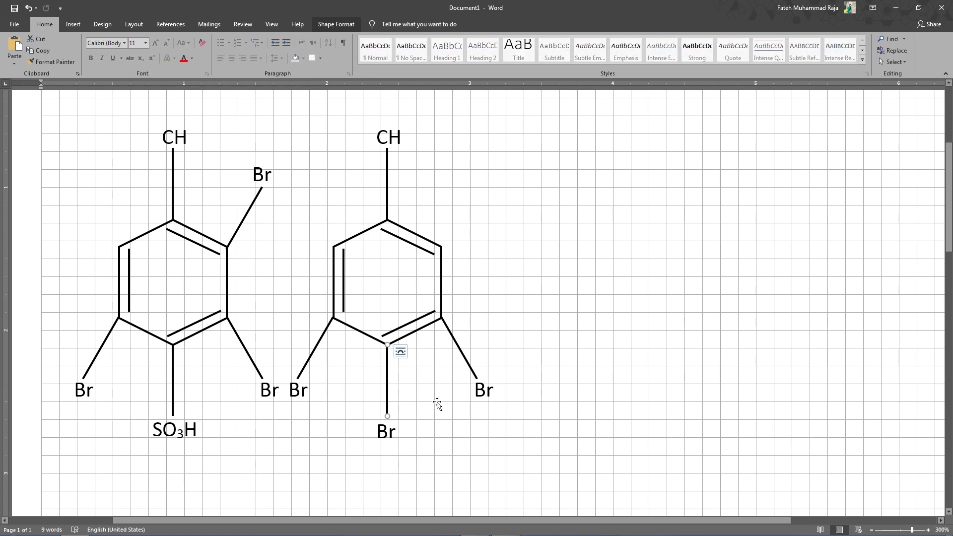
left_click(384, 430, "shift")
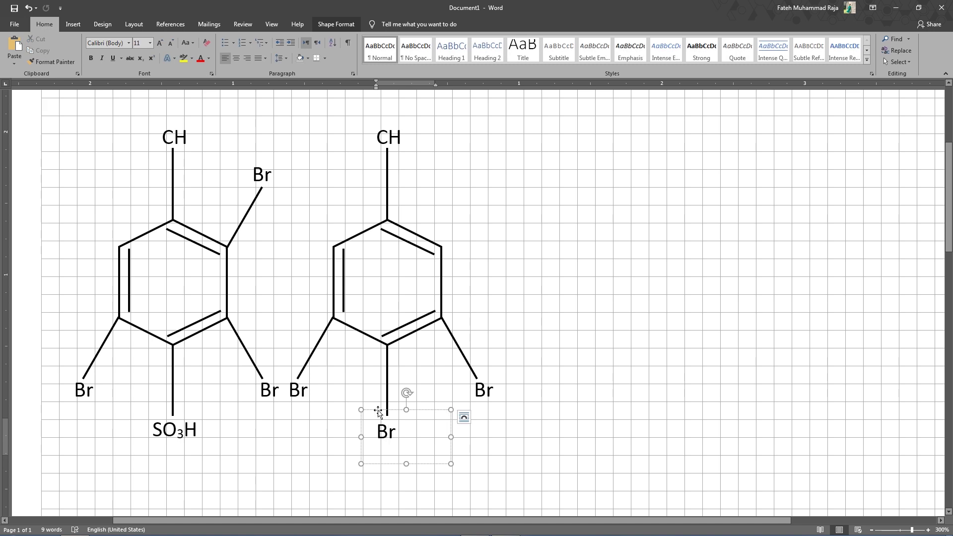
left_click(294, 380, "shift")
left_click(298, 390, "shift")
Step: Select the remaining parts of the second structure and group them into one object
left_click(333, 297, "shift")
left_click(434, 313, "shift")
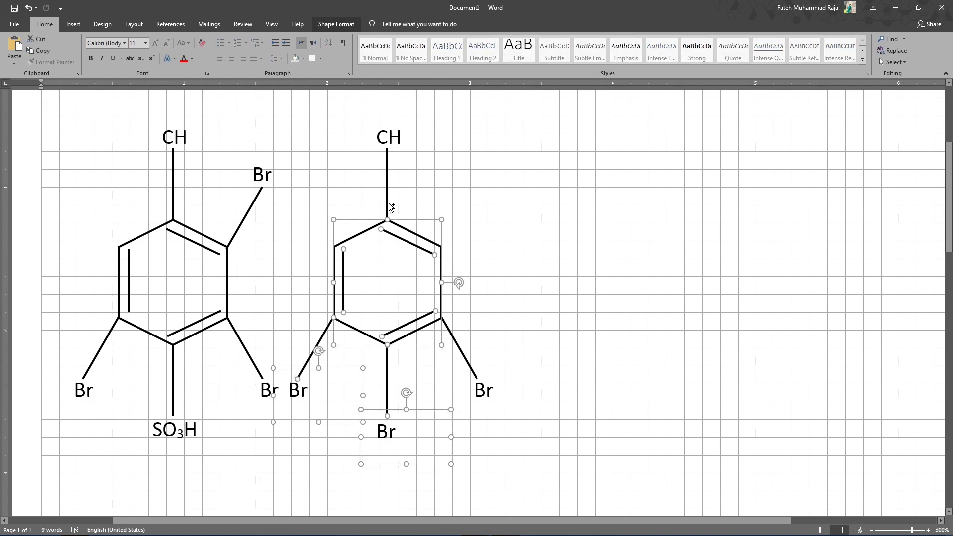
left_click(392, 234, "shift")
left_click(389, 137, "shift")
left_click(470, 367, "shift")
left_click(489, 370, "shift")
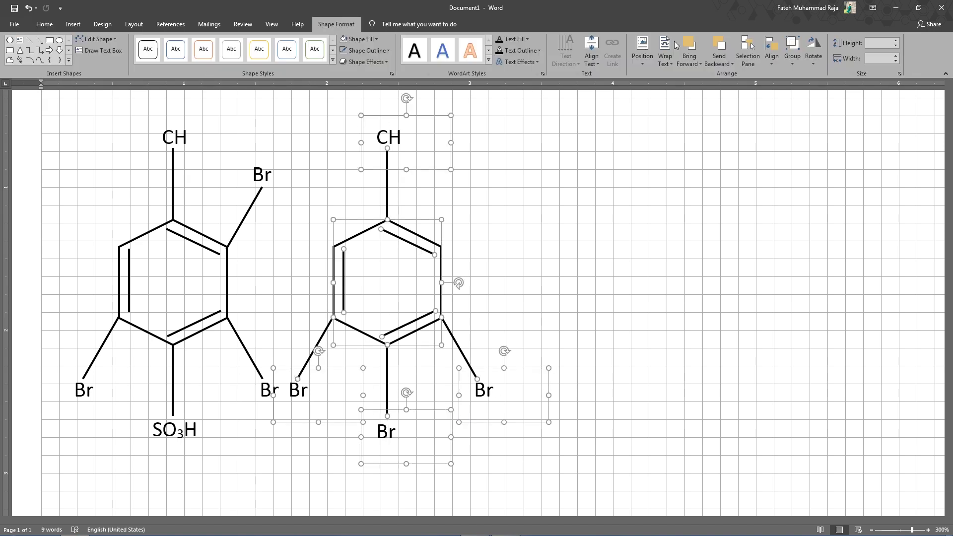
left_click(797, 64)
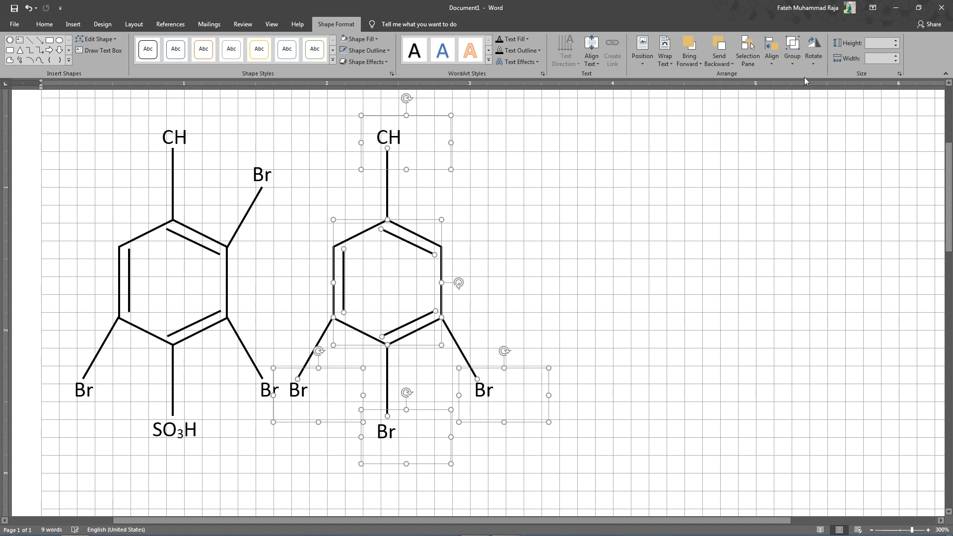
left_click(804, 77)
Step: Copy the grouped structure and place the copy to its right as a third molecule
key("ctrl+c")
key("ctrl+v")
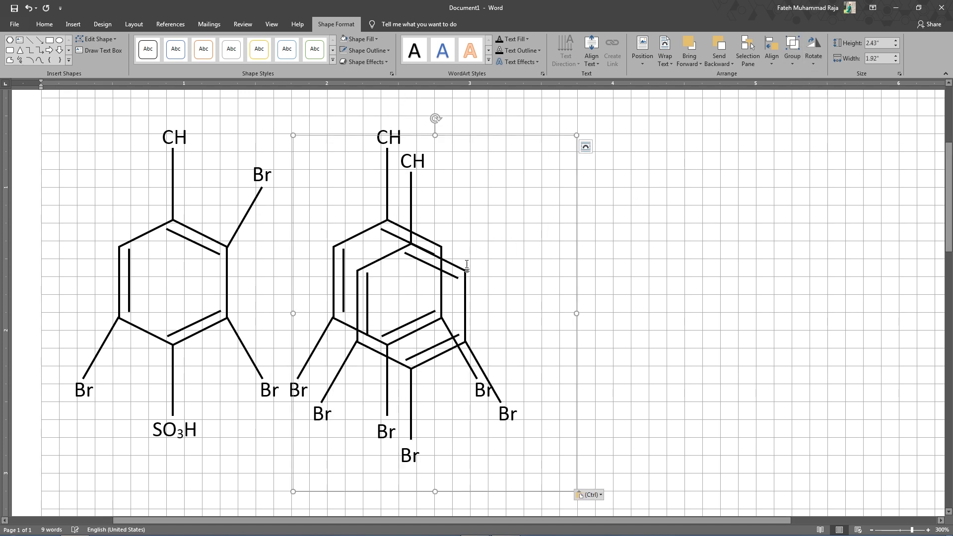
left_click_drag(526, 271, 673, 260)
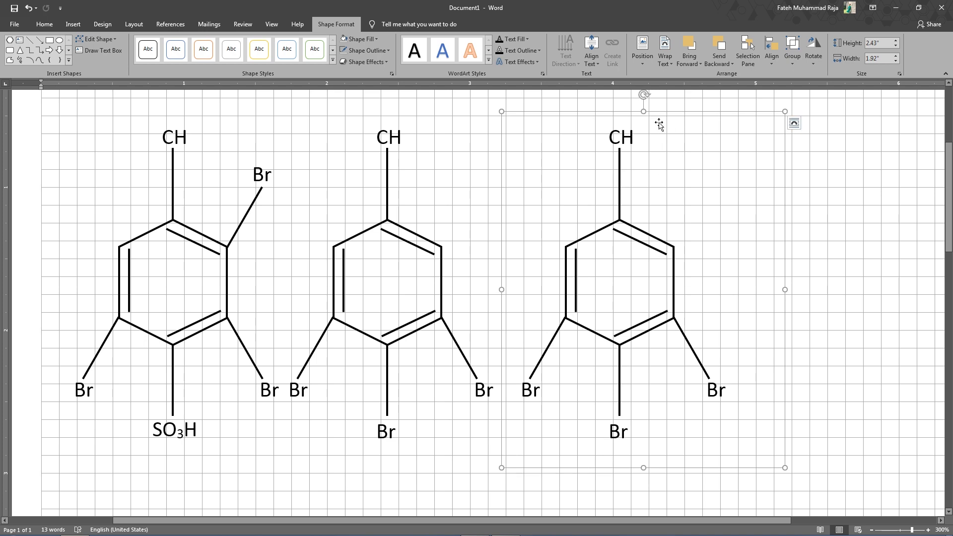
Step: Rotate the third structure 180° and shift it slightly left, undoing a stray nudge
mouse_move(648, 101)
left_mouse_down()
mouse_move(663, 424)
mouse_move(640, 431)
left_mouse_up()
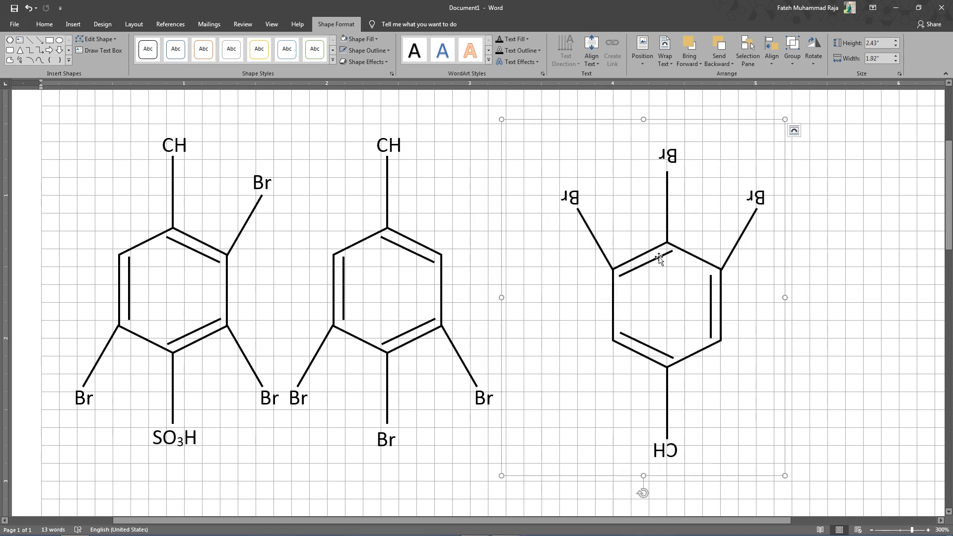
mouse_move(645, 250)
left_mouse_down()
mouse_move(609, 247)
mouse_move(607, 238)
left_mouse_up()
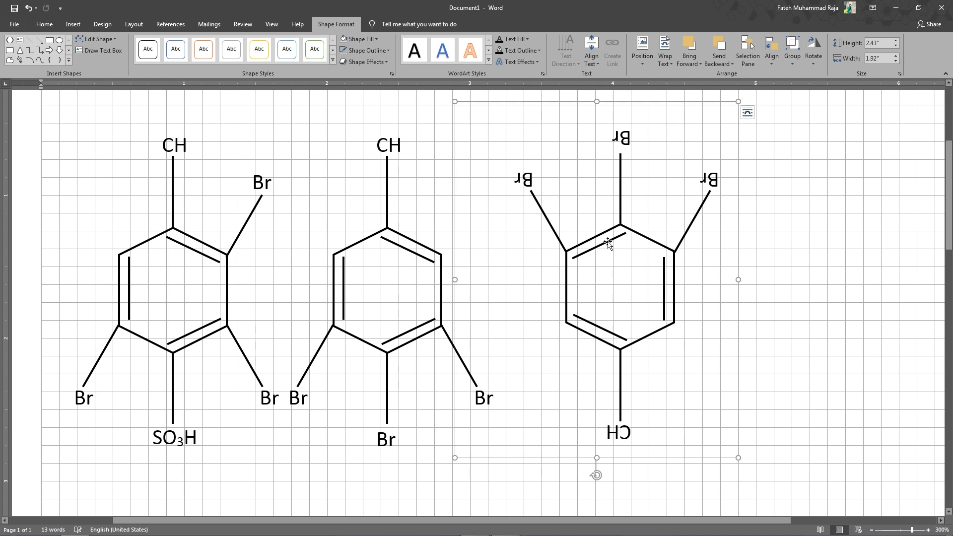
key("ctrl+z")
key("ctrl+z")
key("ctrl+z")
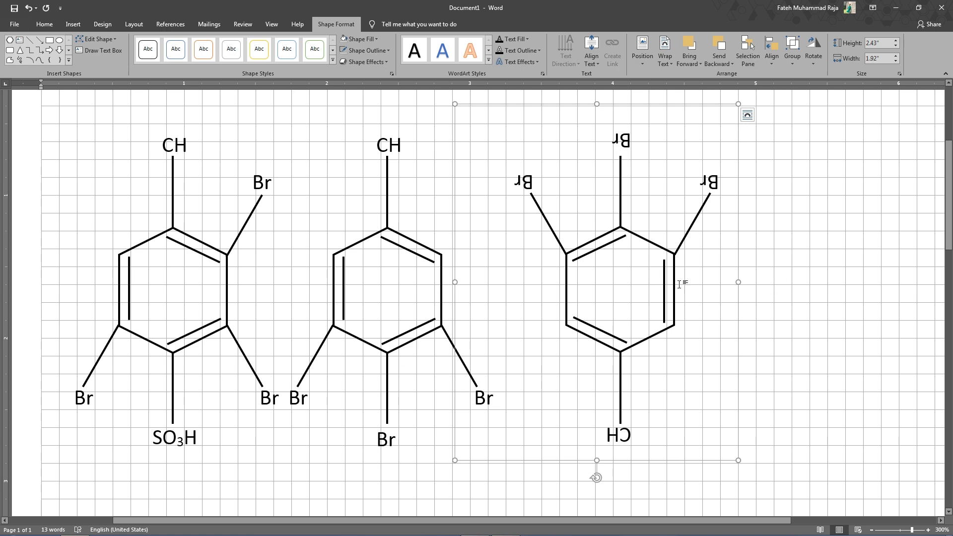
Step: Rotate the top, upper-left and upper-right Br labels upright and set them on their bonds
left_click(622, 145)
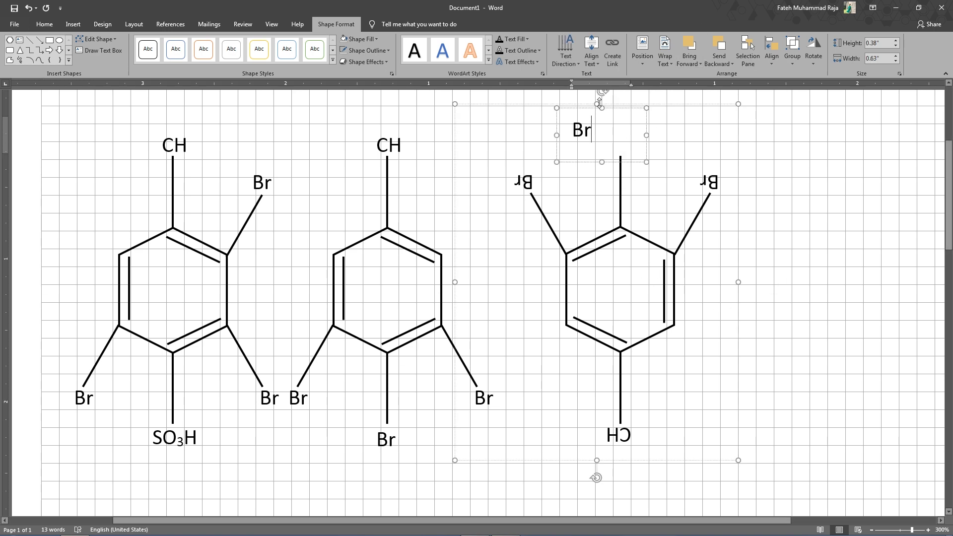
mouse_move(602, 92)
left_mouse_down()
mouse_move(641, 168)
mouse_move(596, 208)
left_mouse_up()
left_click_drag(590, 119, 628, 127)
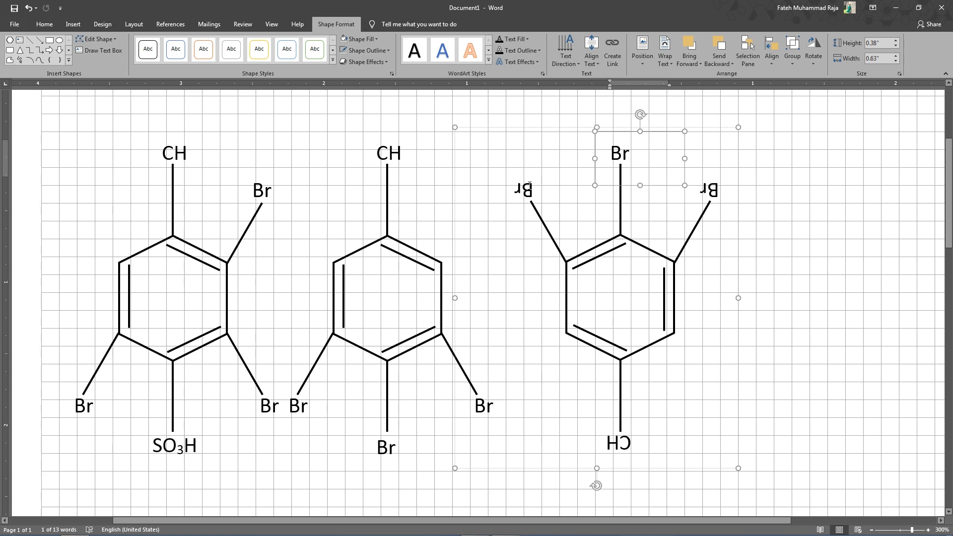
left_click(530, 188)
mouse_move(503, 143)
left_mouse_down()
mouse_move(553, 220)
mouse_move(498, 239)
left_mouse_up()
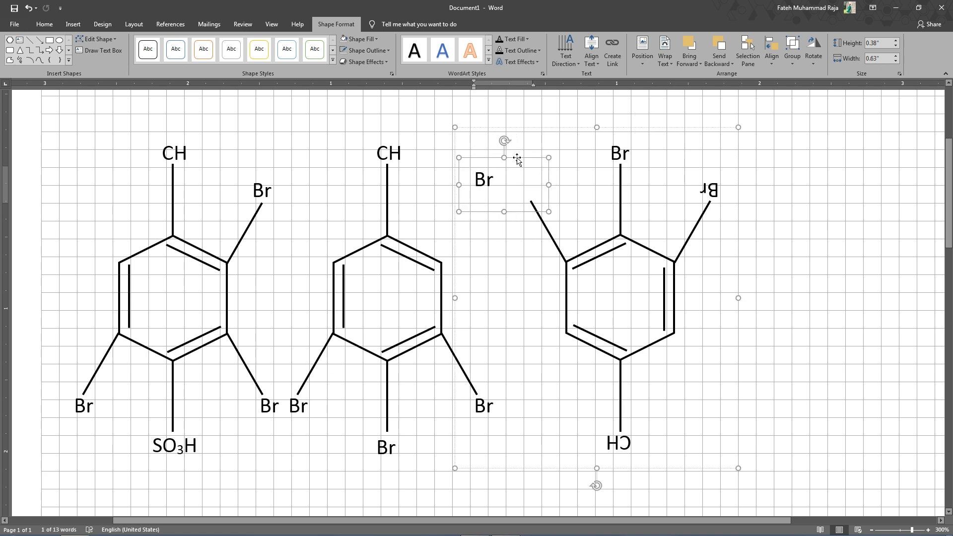
left_click_drag(518, 158, 564, 170)
left_click(714, 183)
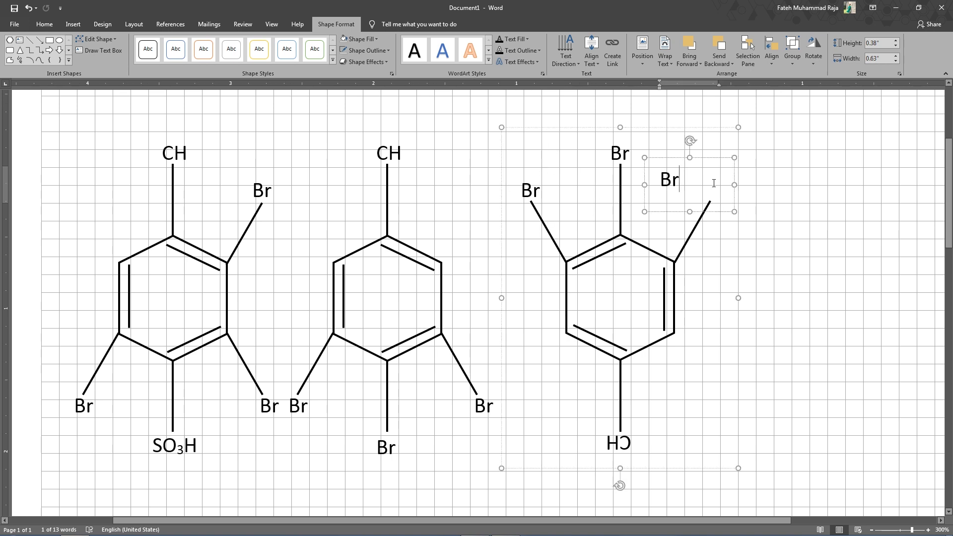
left_click_drag(711, 159, 711, 225)
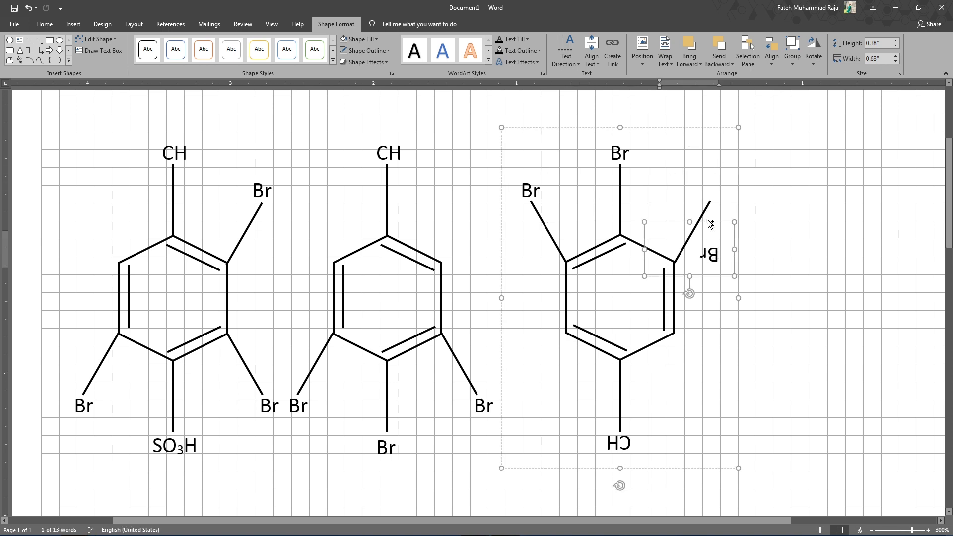
key("ctrl+z")
mouse_move(690, 229)
left_mouse_down()
mouse_move(673, 180)
mouse_move(687, 144)
mouse_move(725, 168)
left_mouse_up()
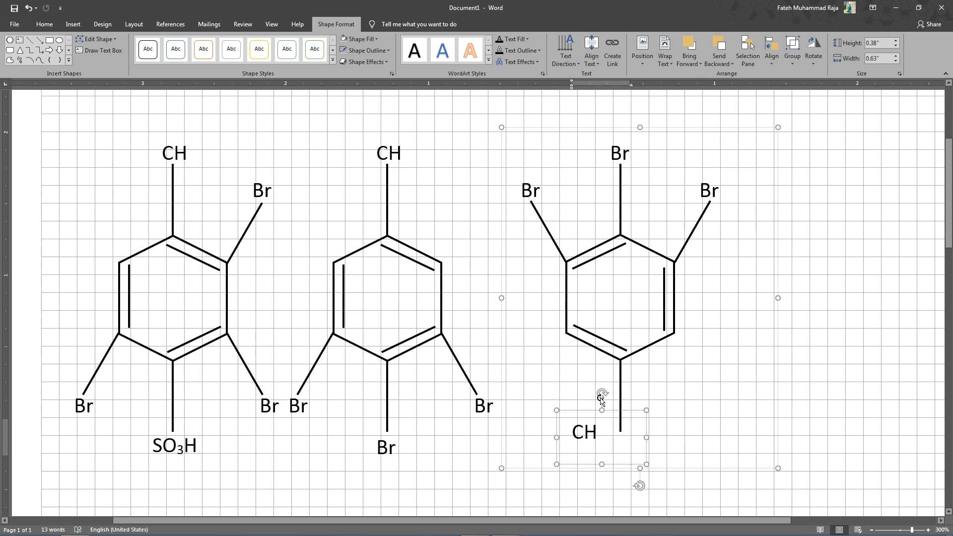
Step: Move the CH label under the bottom bond and nudge it into line
left_click_drag(607, 407, 639, 414)
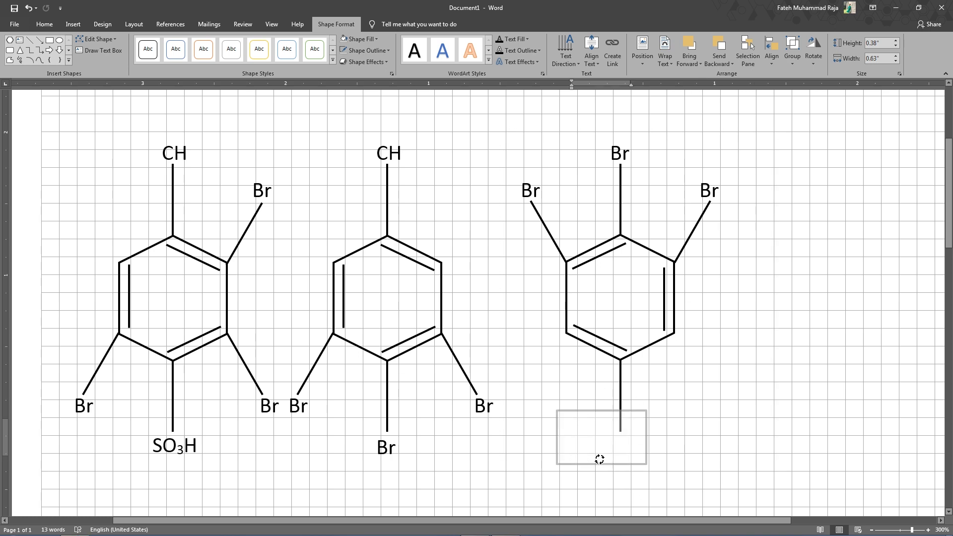
left_click(641, 420)
key("ctrl+Down")
key("ctrl+Down")
key("ctrl+Right")
key("ctrl+Right")
key("ctrl+Down")
key("ctrl+Down")
key("ctrl+Right")
Step: Retype the bottom label as Br and the top label as CH
left_click(633, 443)
key("BackSpace")
key("BackSpace")
type("Br")
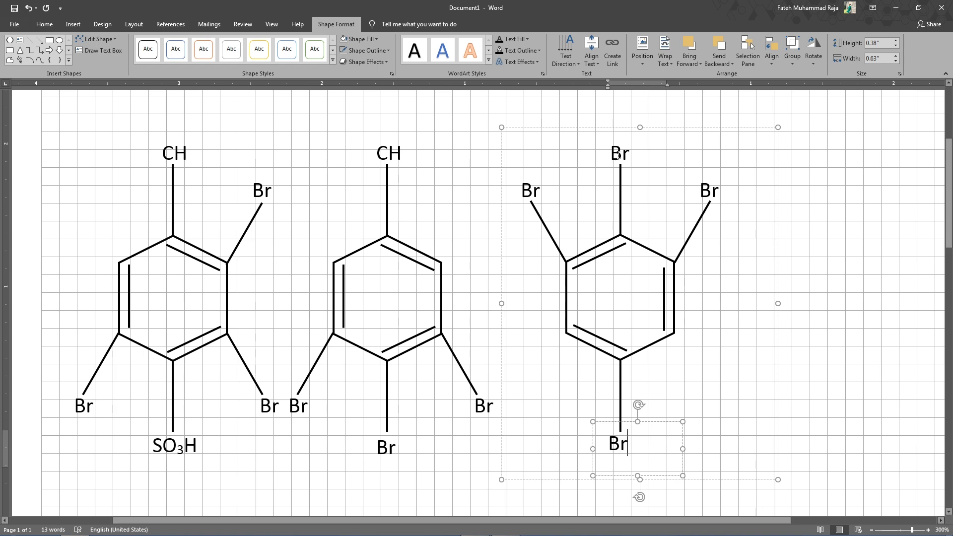
left_click(621, 153)
key("BackSpace")
key("BackSpace")
type("Ch")
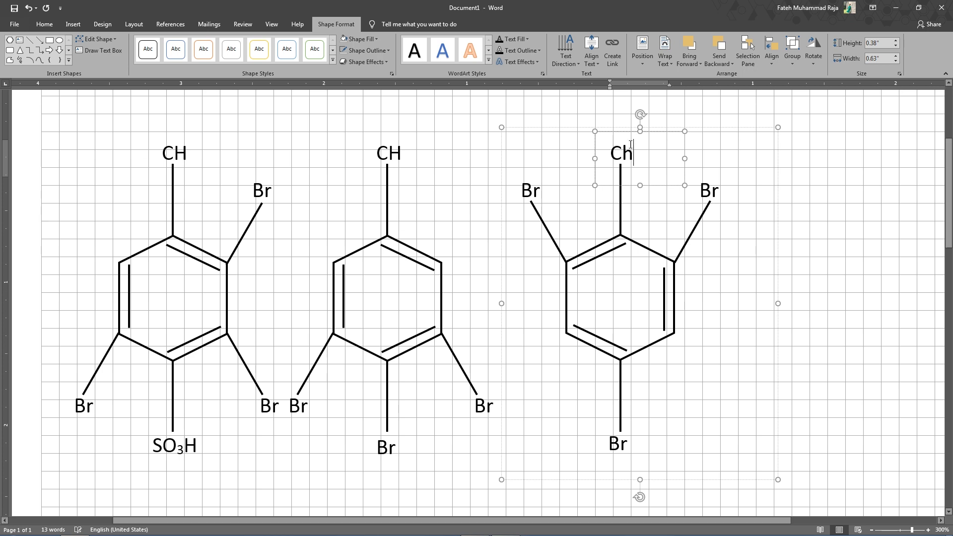
key("BackSpace")
type("H")
left_click(818, 257)
left_click(675, 288)
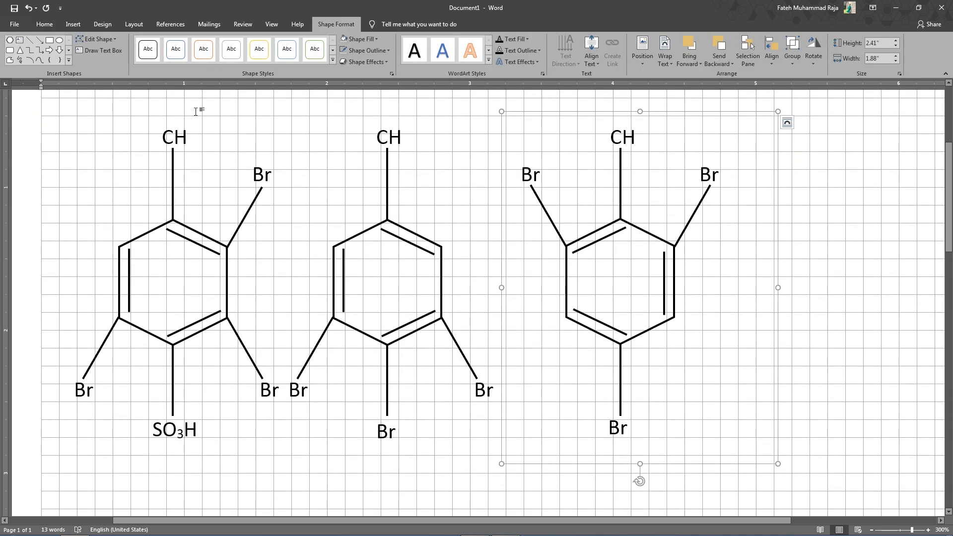
Step: Zoom out to 228% and shift the middle and right molecules rightward to even the spacing
left_click_drag(912, 530, 909, 530)
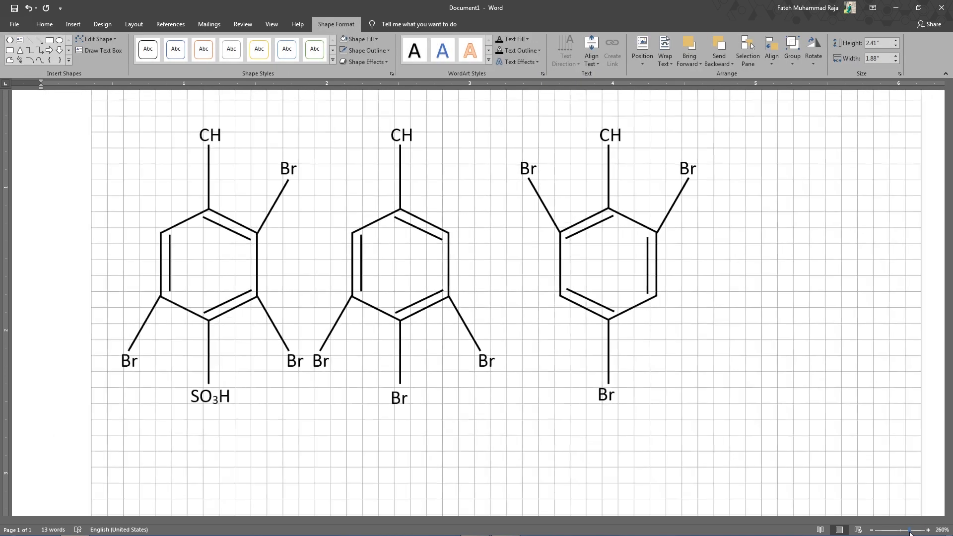
scroll(580, 341, "up", 2)
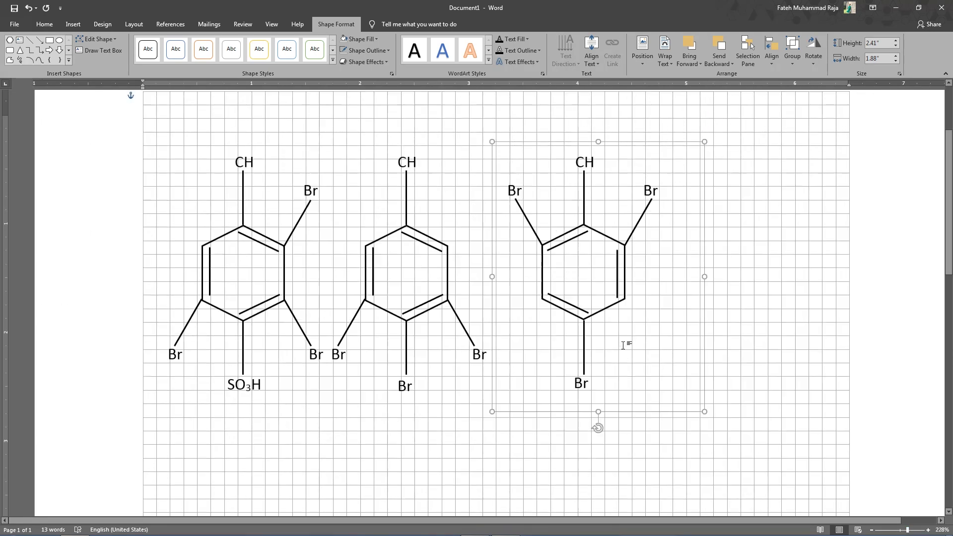
left_click(449, 312)
key("Right")
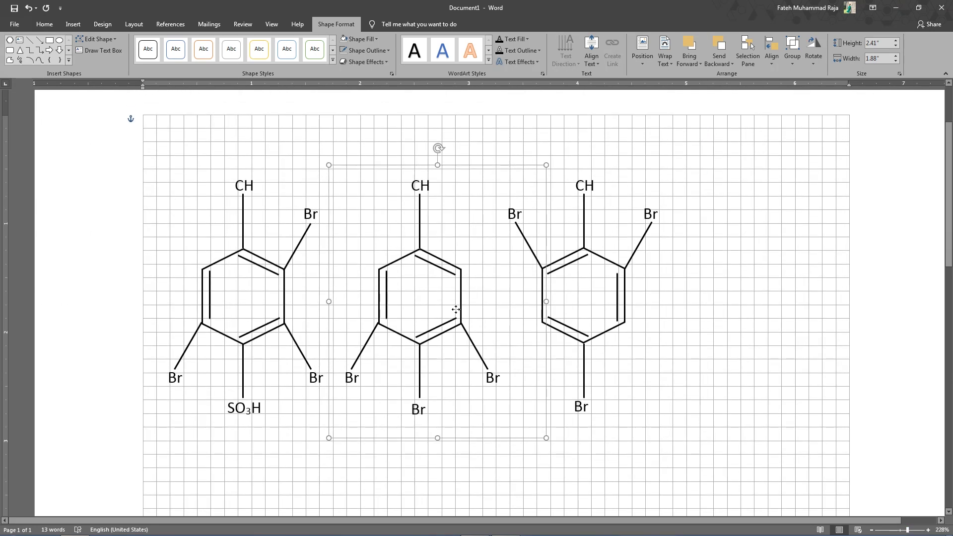
left_click_drag(624, 321, 733, 320)
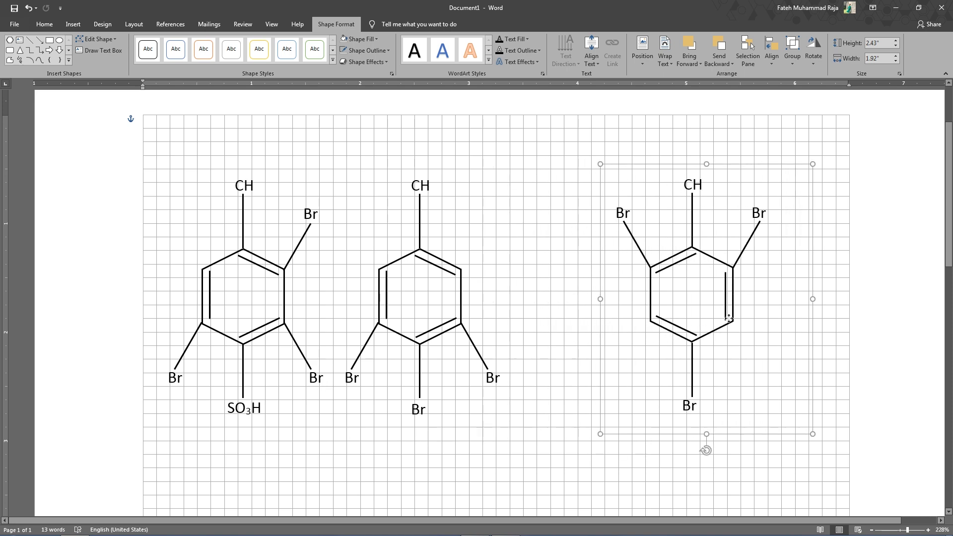
left_click_drag(460, 321, 531, 322)
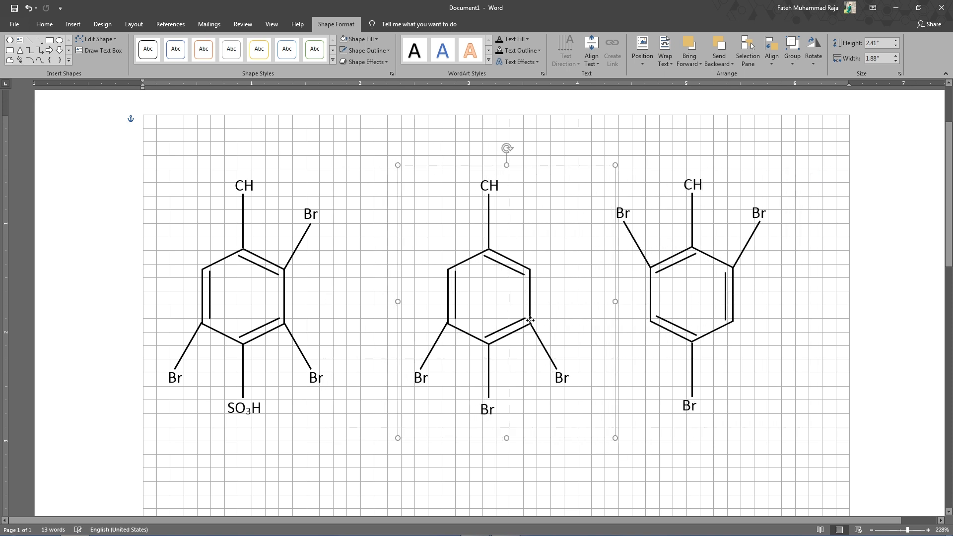
left_click_drag(736, 312, 802, 306)
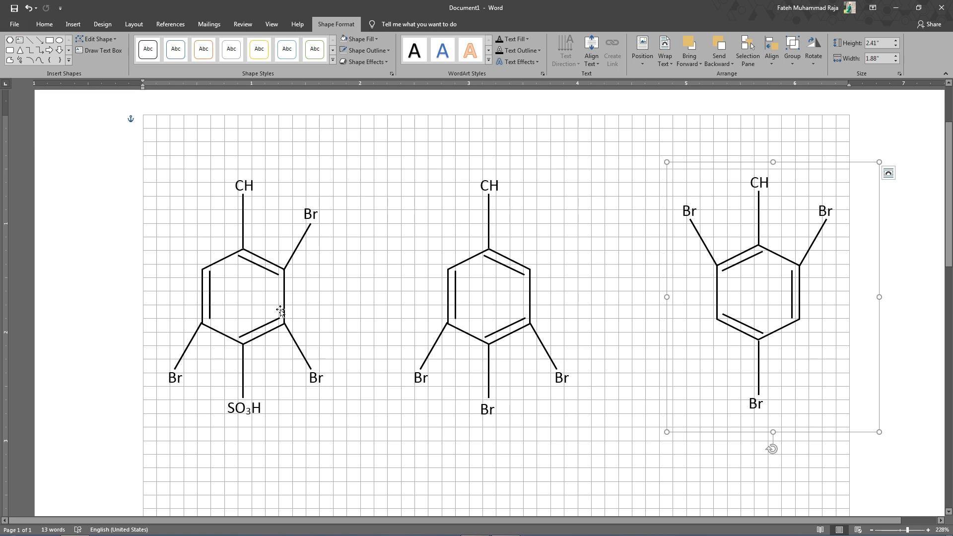
mouse_move(535, 308)
left_mouse_down()
mouse_move(567, 307)
mouse_move(560, 326)
left_mouse_up()
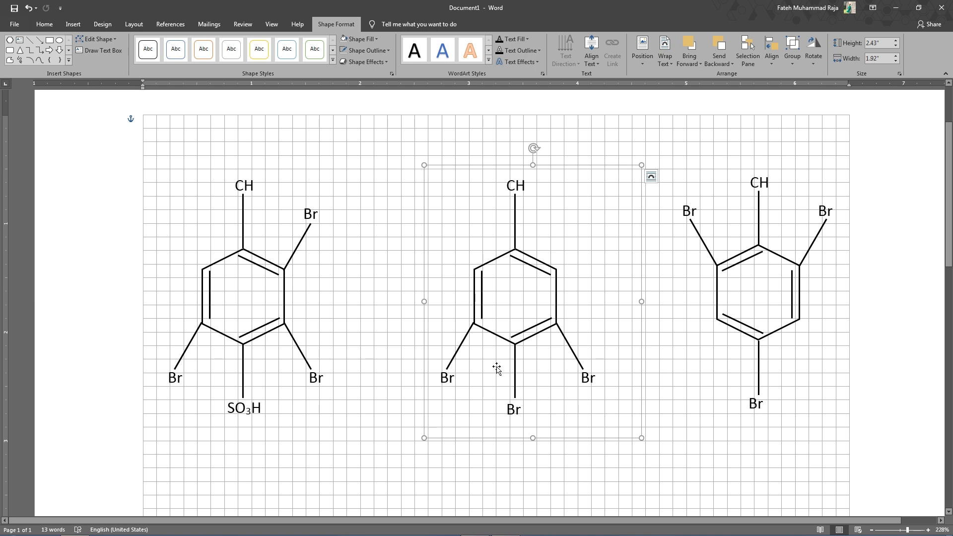
scroll(491, 366, "down", 5)
scroll(477, 347, "down", 5)
Step: Draw a solid black vertical line below the molecules as the stem
left_click(462, 336)
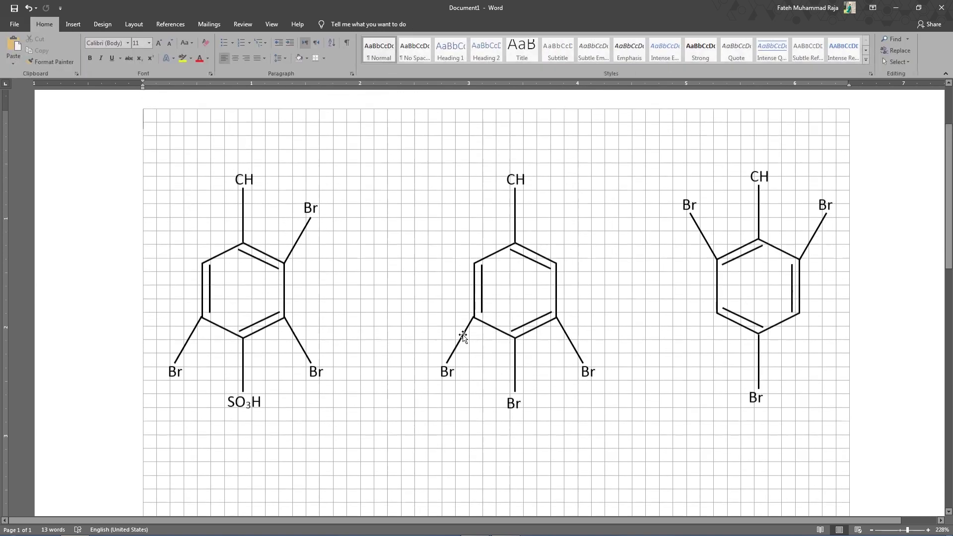
scroll(546, 330, "down", 5)
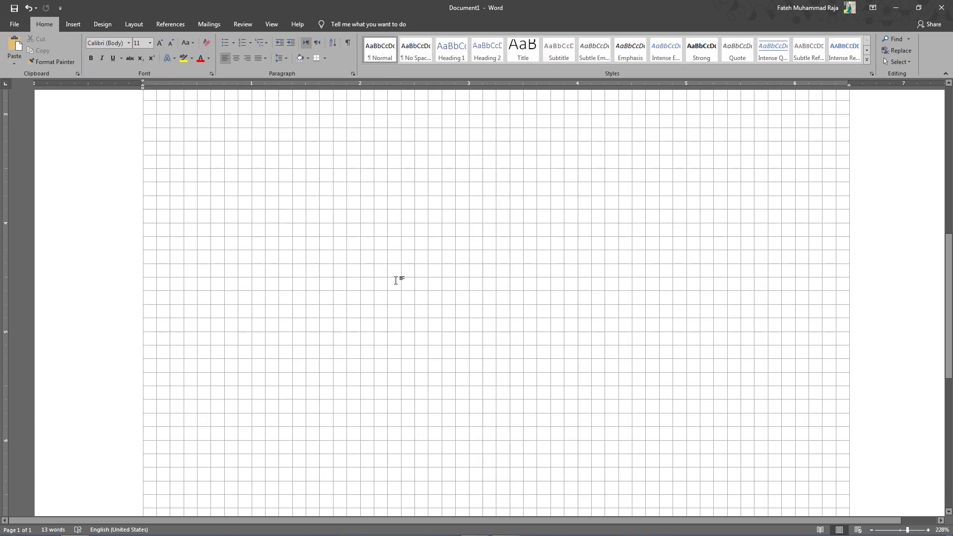
left_click(73, 24)
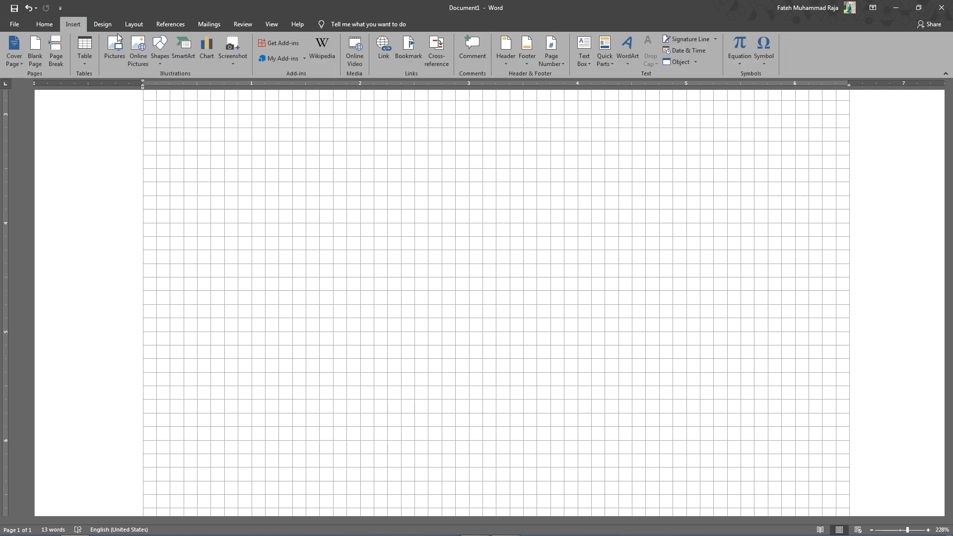
left_click(160, 65)
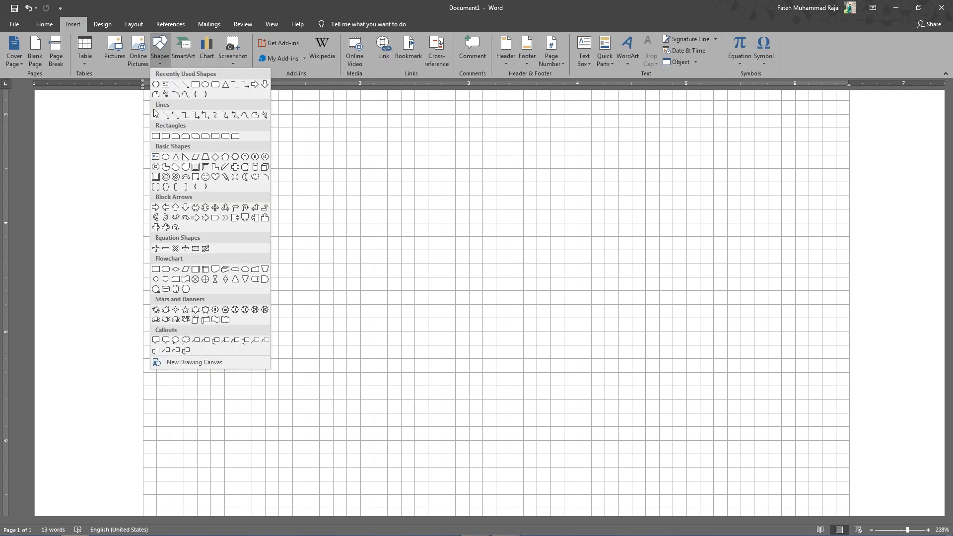
left_click(155, 116)
left_click_drag(415, 236, 415, 290)
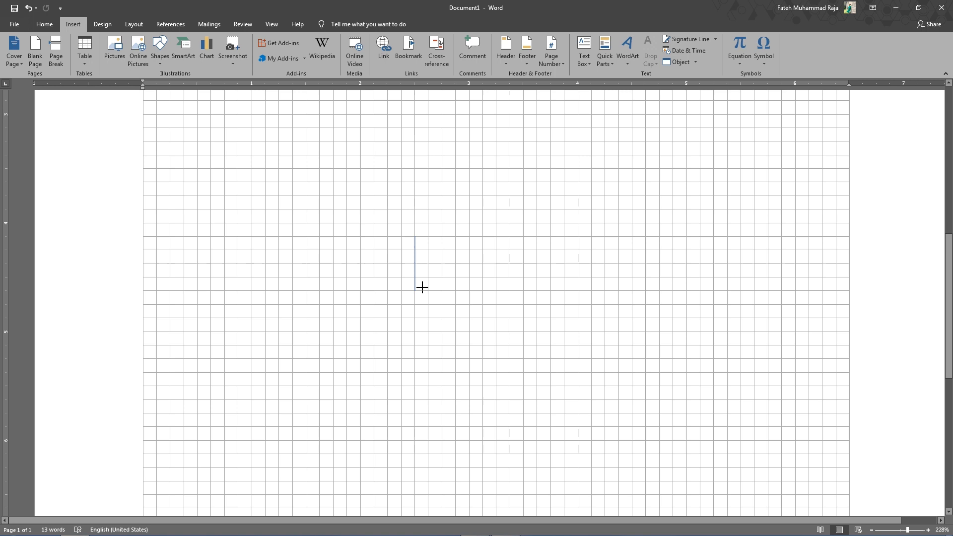
left_click(147, 55)
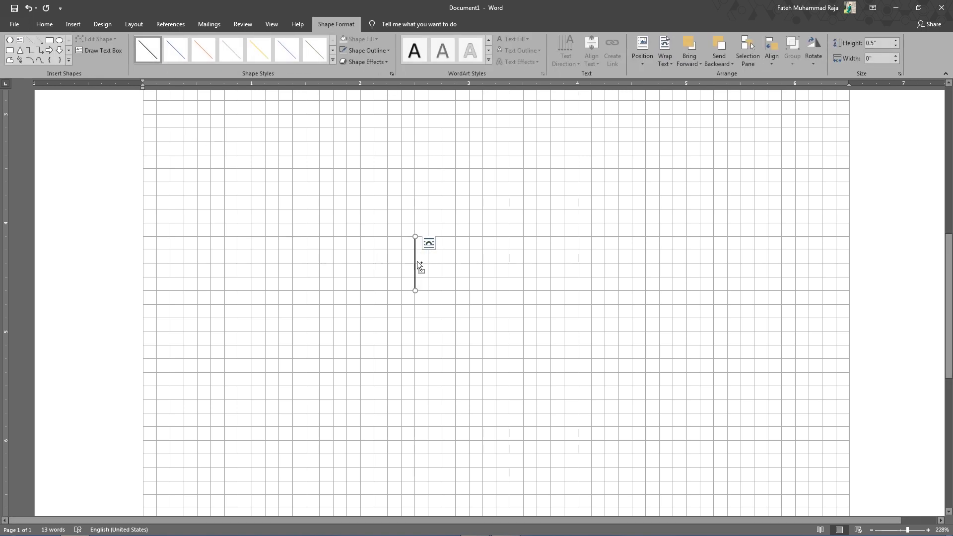
Step: Copy the line, rotate the copy to 45°, and attach it to the stem's bottom
left_click_drag(417, 262, 431, 270, "ctrl")
left_click(812, 59)
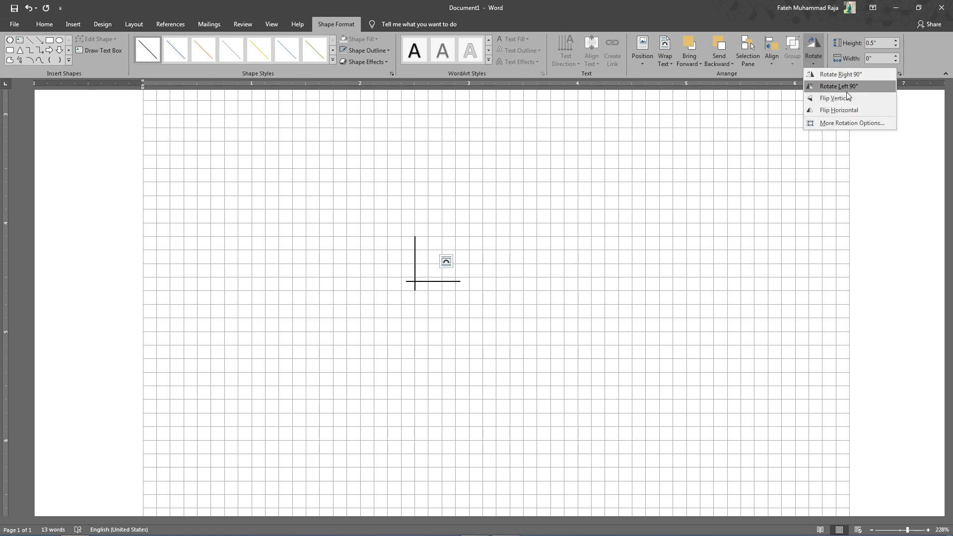
left_click(850, 123)
left_click(410, 267)
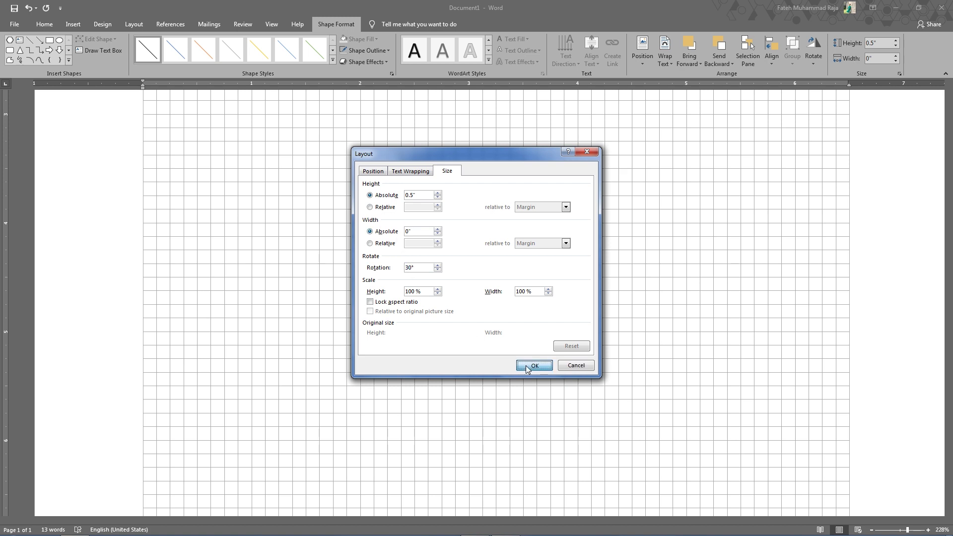
left_click(527, 365)
left_click_drag(436, 281, 399, 313)
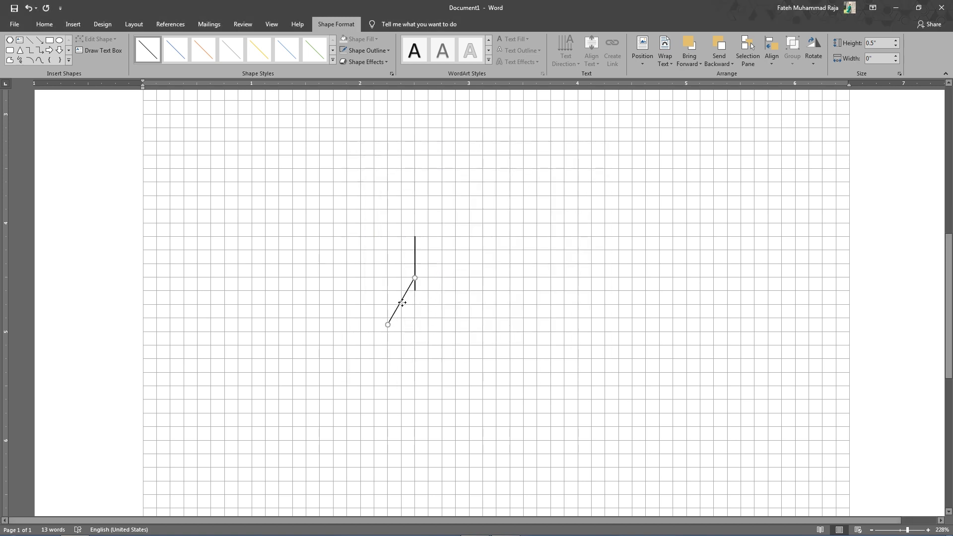
left_click(808, 58)
left_click(824, 123)
left_click(413, 267)
type("5")
left_click(539, 369)
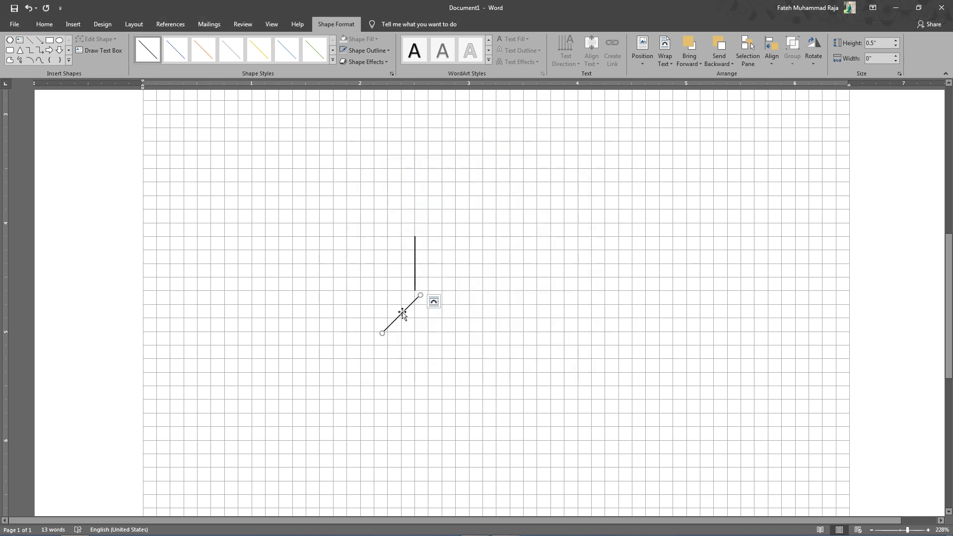
Step: Duplicate the diagonal, flip it vertically, and join it as the second branch
key("ctrl+d")
left_click(814, 55)
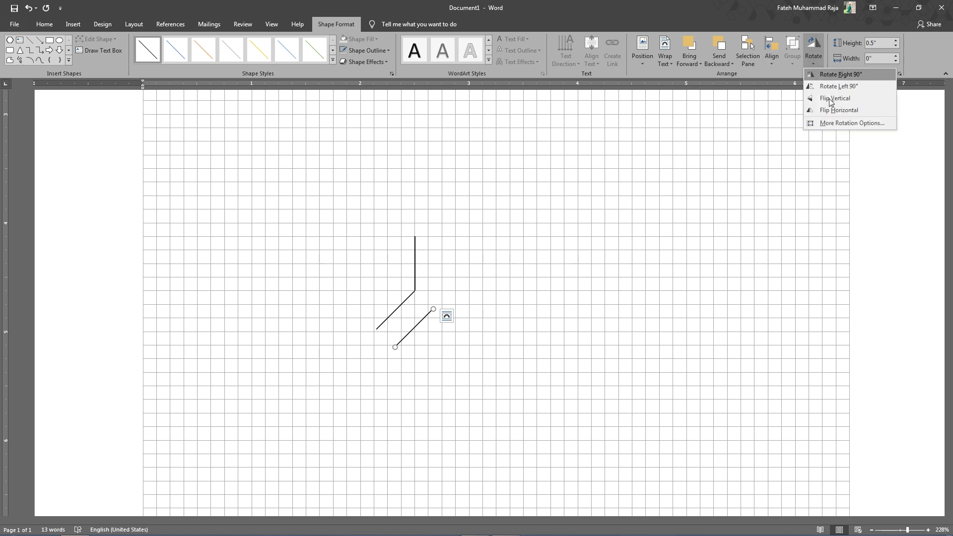
left_click(834, 98)
left_click_drag(408, 327, 428, 310)
Step: Copy a Br label and place the copy above the vertical stem
left_click(504, 313)
scroll(508, 314, "up", 5)
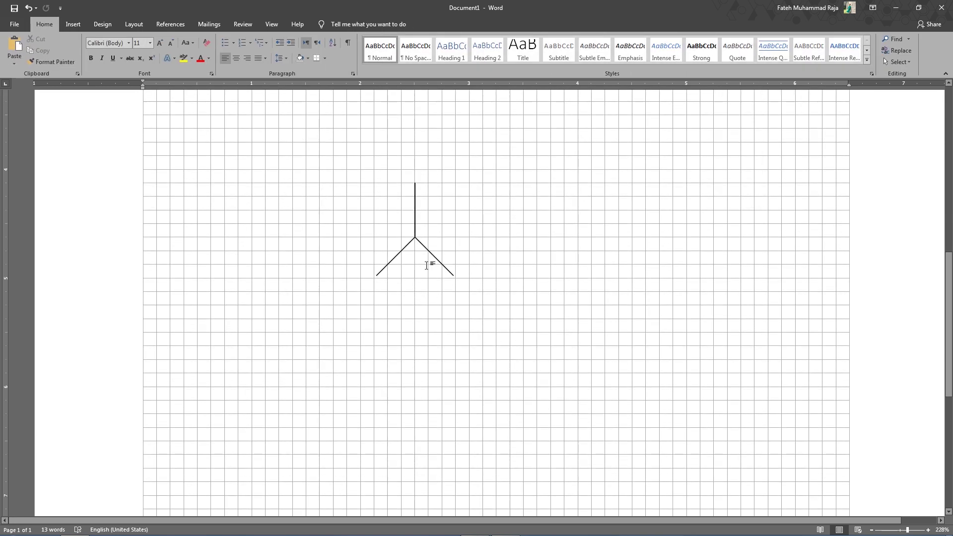
scroll(398, 278, "up", 1)
scroll(492, 311, "up", 5)
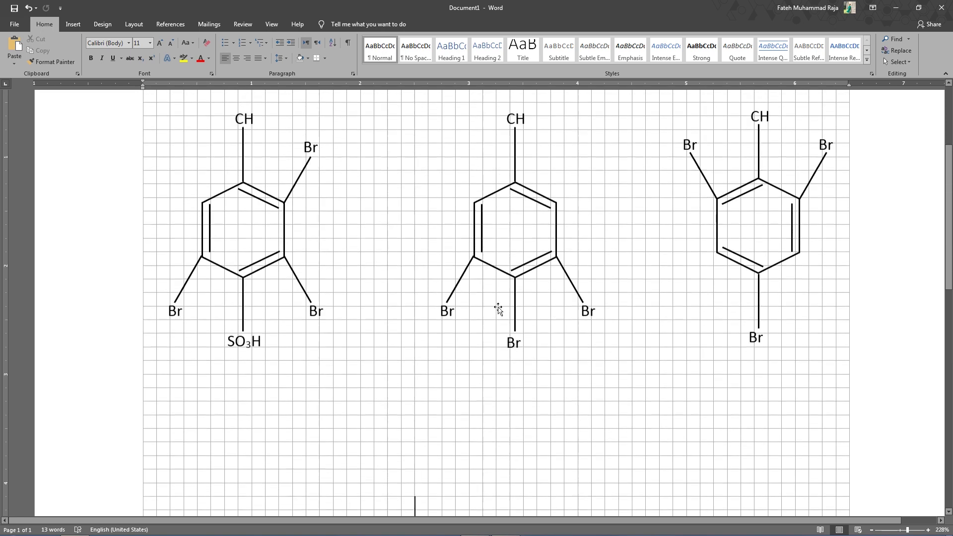
left_click(513, 331)
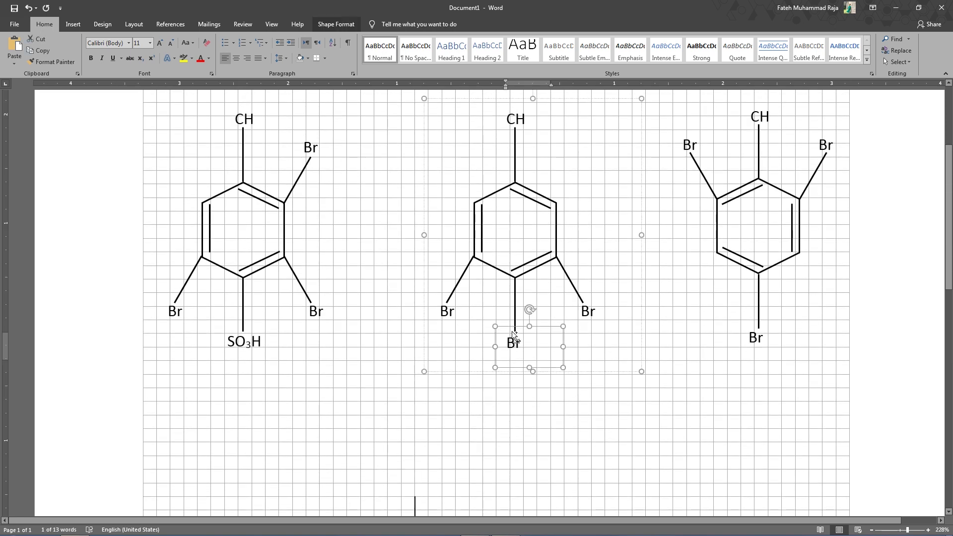
key("ctrl+c")
key("ctrl+v")
scroll(446, 329, "up", 3)
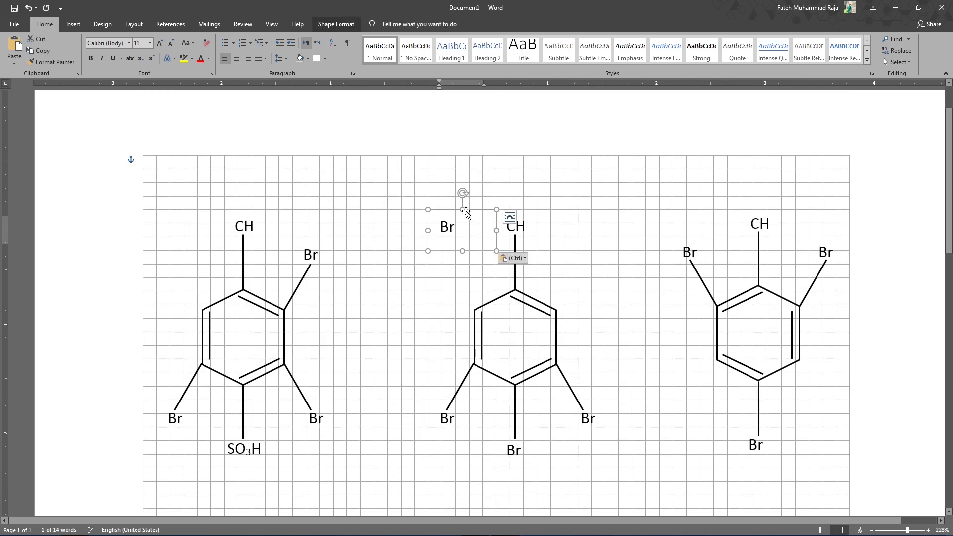
left_click_drag(466, 213, 594, 468)
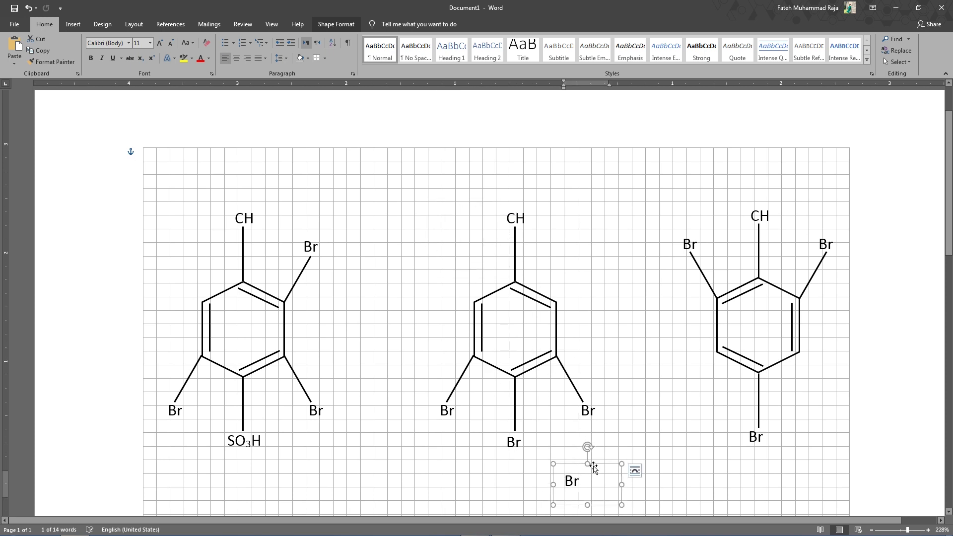
scroll(594, 469, "down", 5)
left_click_drag(575, 297, 422, 403)
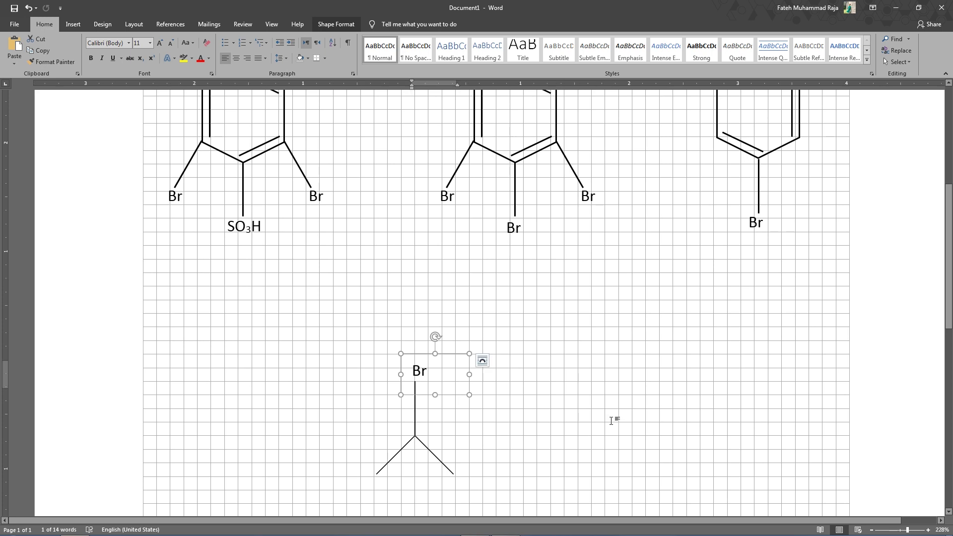
Step: Change the copied label's text from Br to O
left_click(428, 373)
key("BackSpace")
key("BackSpace")
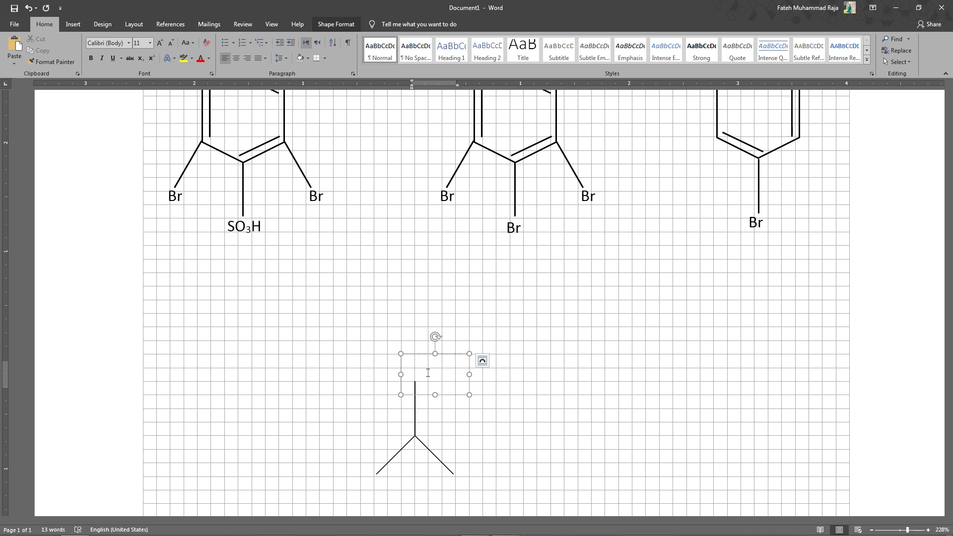
type("O")
scroll(428, 373, "down", 3)
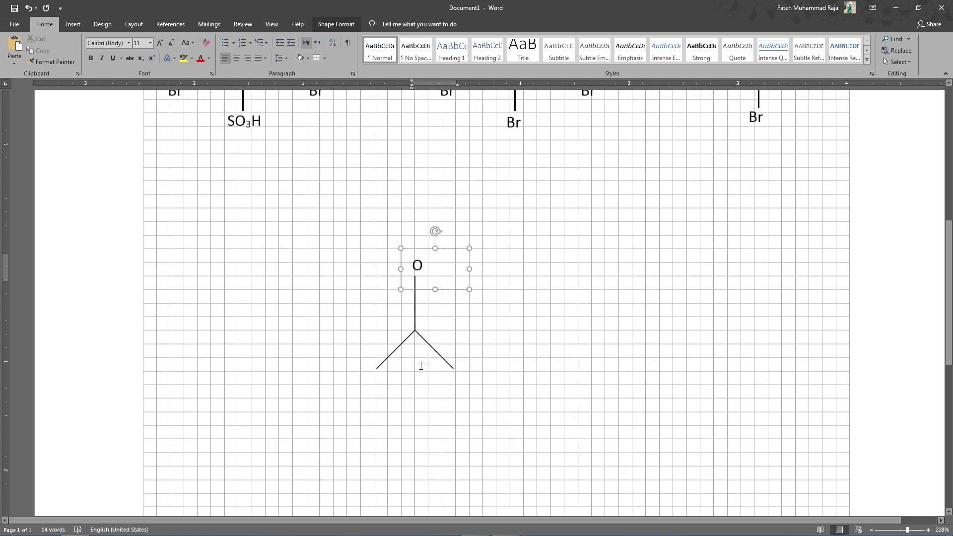
Step: Add a CH3 label with a subscript 3 at the right branch end
left_click(482, 254)
left_click_drag(427, 248, 427, 248)
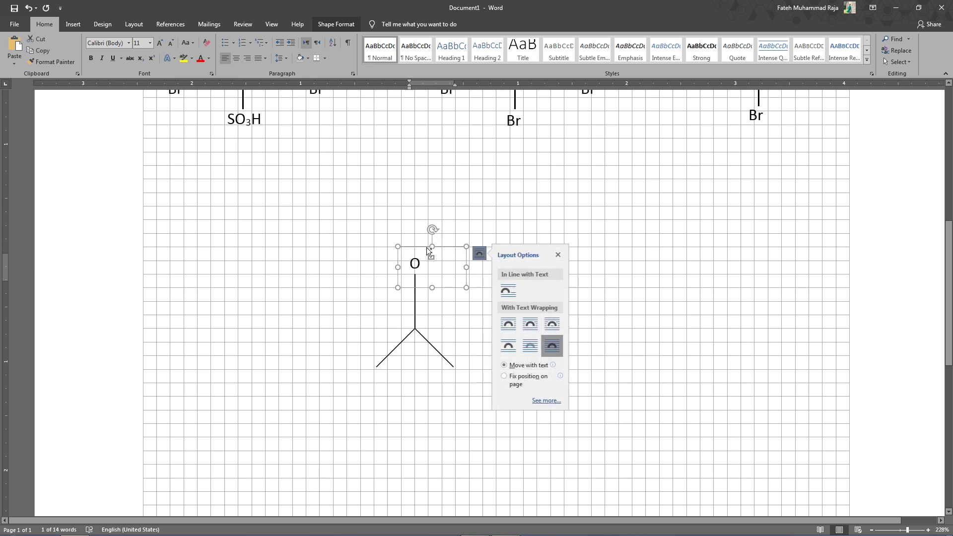
key("ctrl+v")
scroll(443, 214, "down", 2)
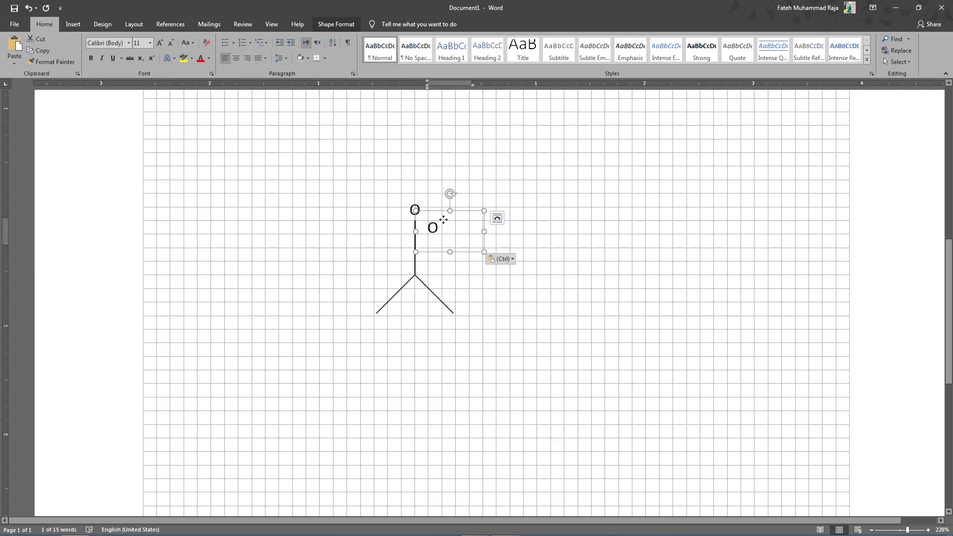
left_click_drag(444, 215, 466, 309)
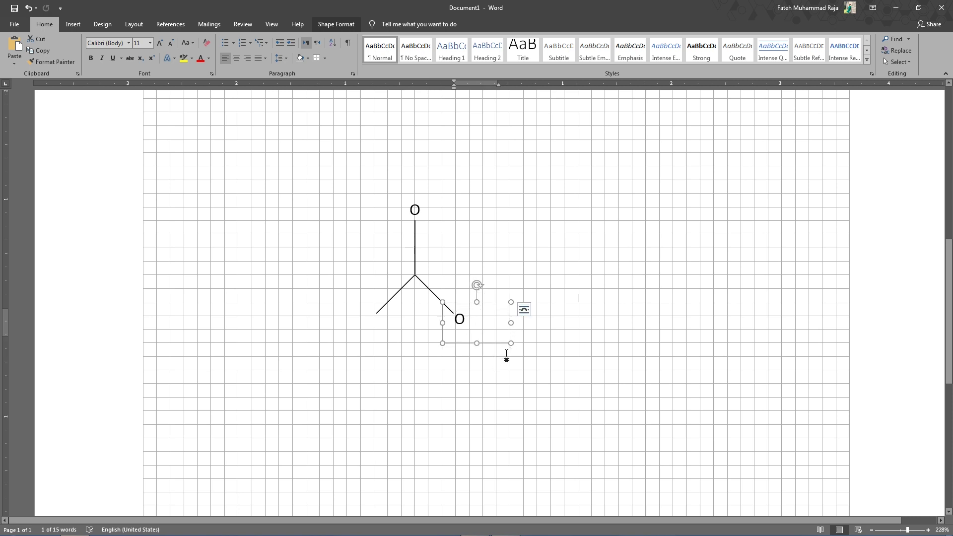
left_click(488, 328)
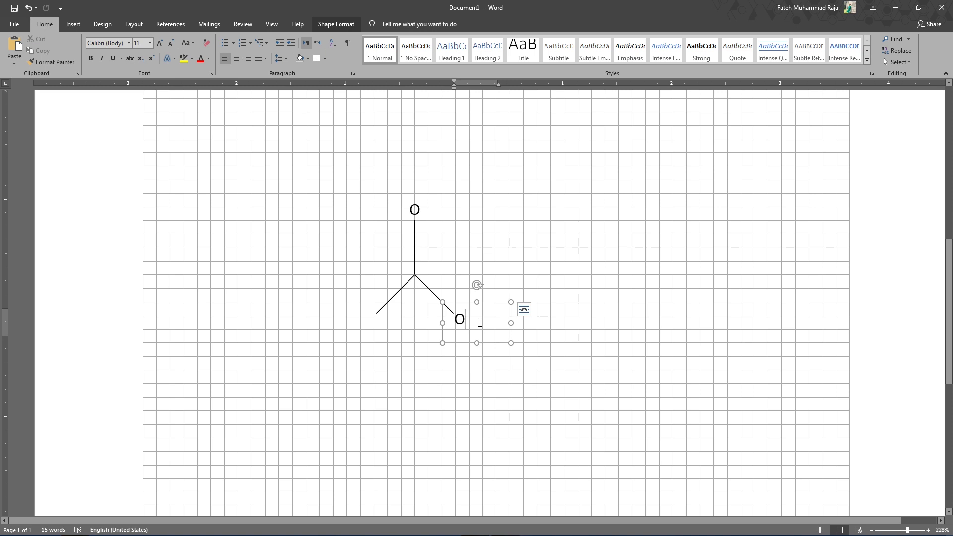
key("BackSpace")
type("CH3")
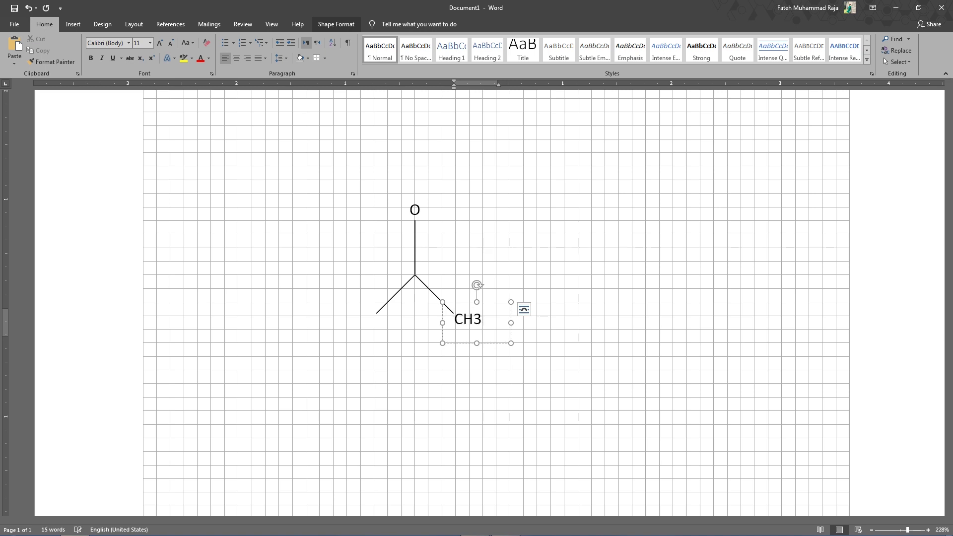
key("shift+Left")
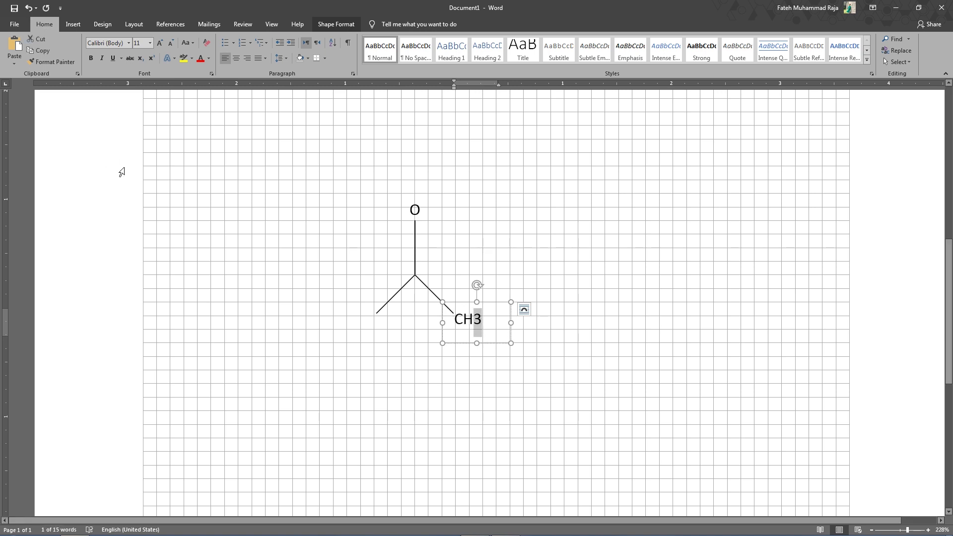
left_click(140, 58)
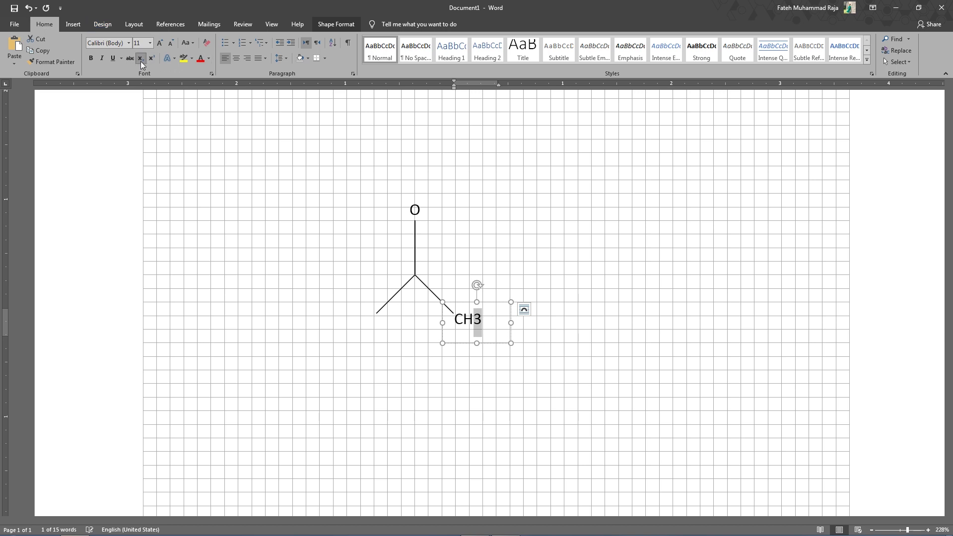
left_click(460, 304)
left_click_drag(461, 304, 460, 304)
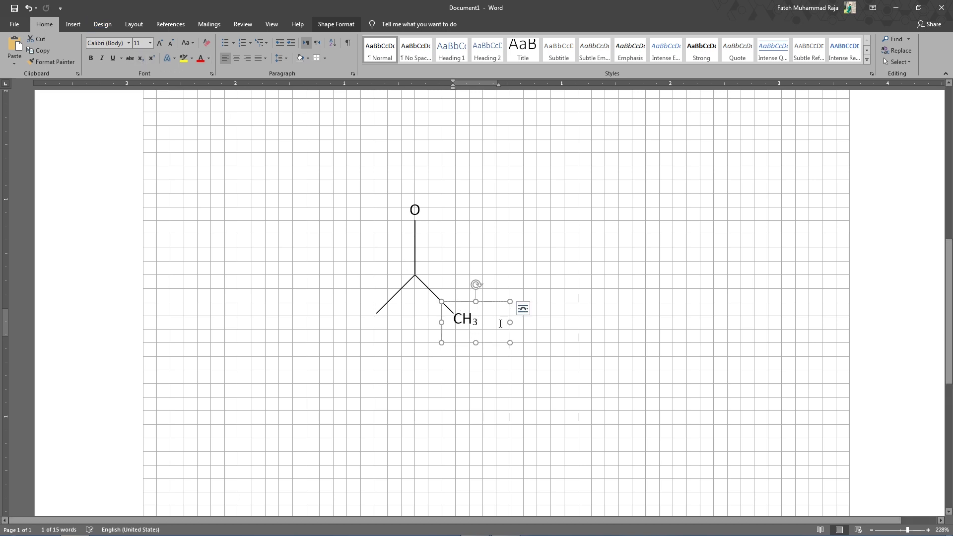
key("ctrl+z")
key("ctrl+z")
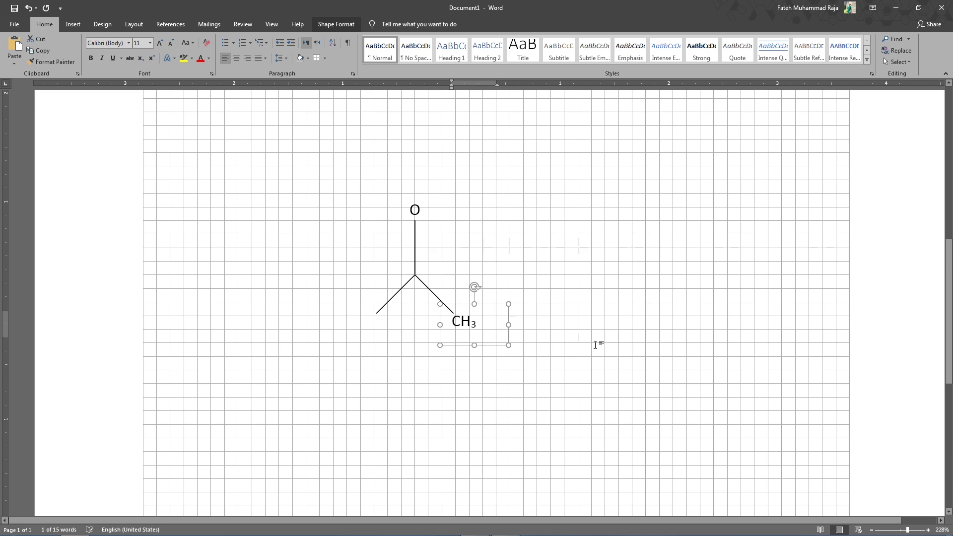
key("ctrl+z")
key("ctrl+z")
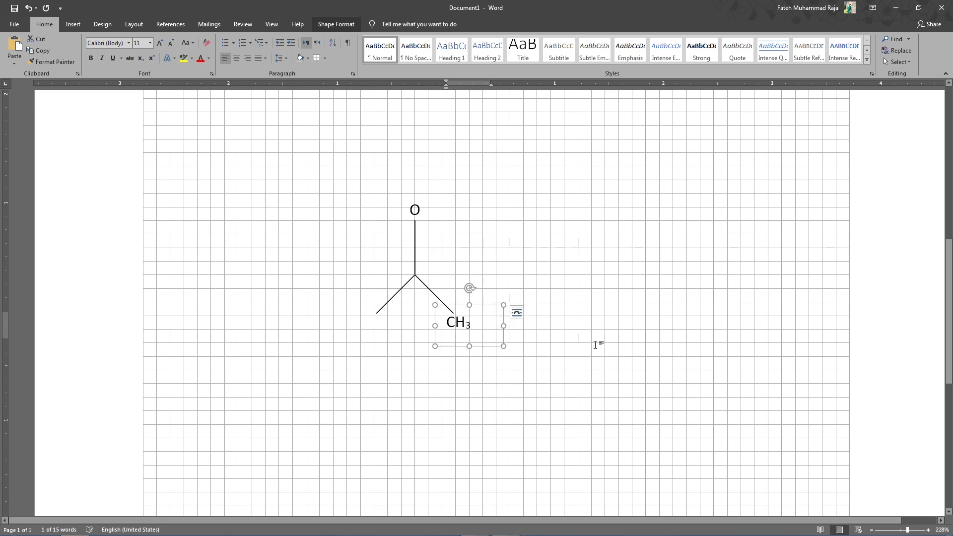
Step: Copy the CH3 label to the left branch end and edit it to read H3C
key("ctrl+v")
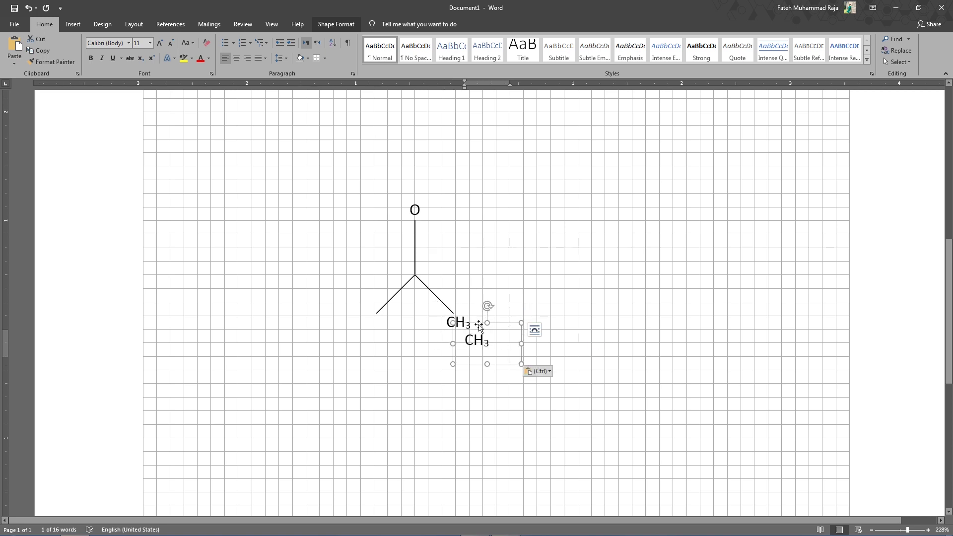
left_click_drag(479, 325, 378, 322)
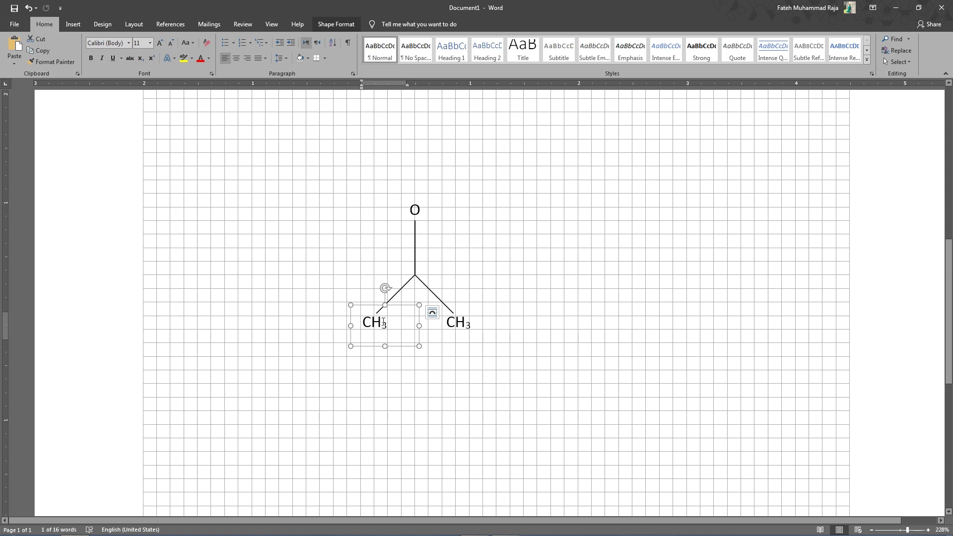
left_click(372, 322)
key("BackSpace")
key("End")
key("shift+Left")
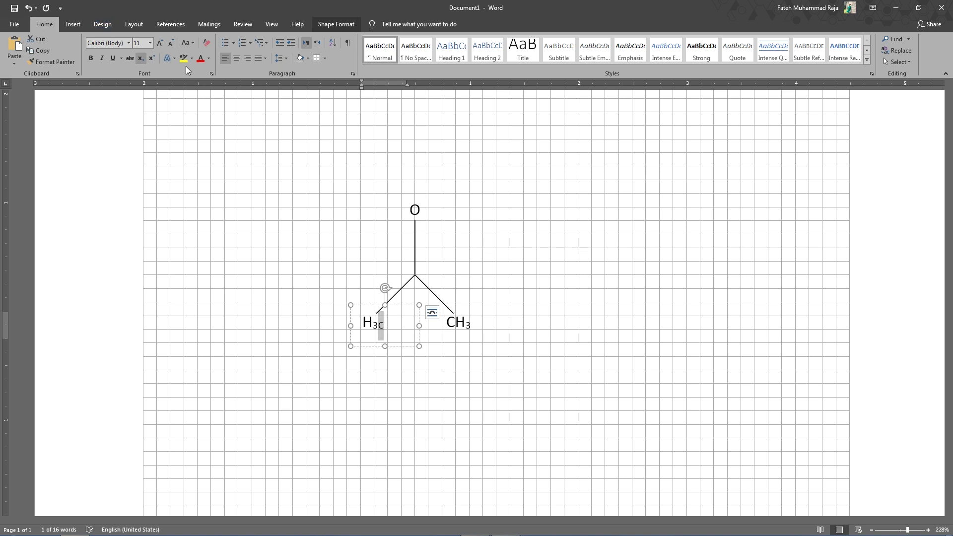
left_click(141, 58)
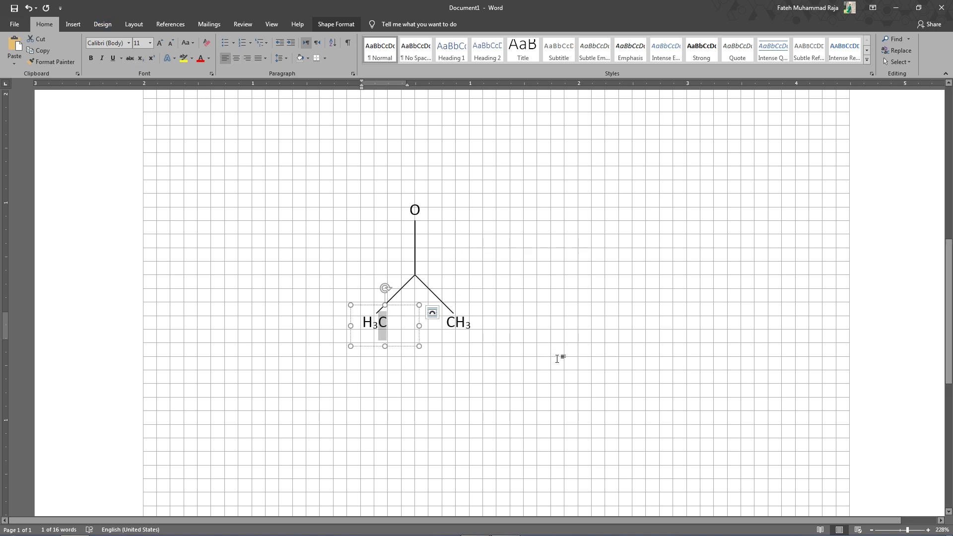
left_click(558, 359)
scroll(558, 367, "up", 6)
scroll(560, 374, "down", 4)
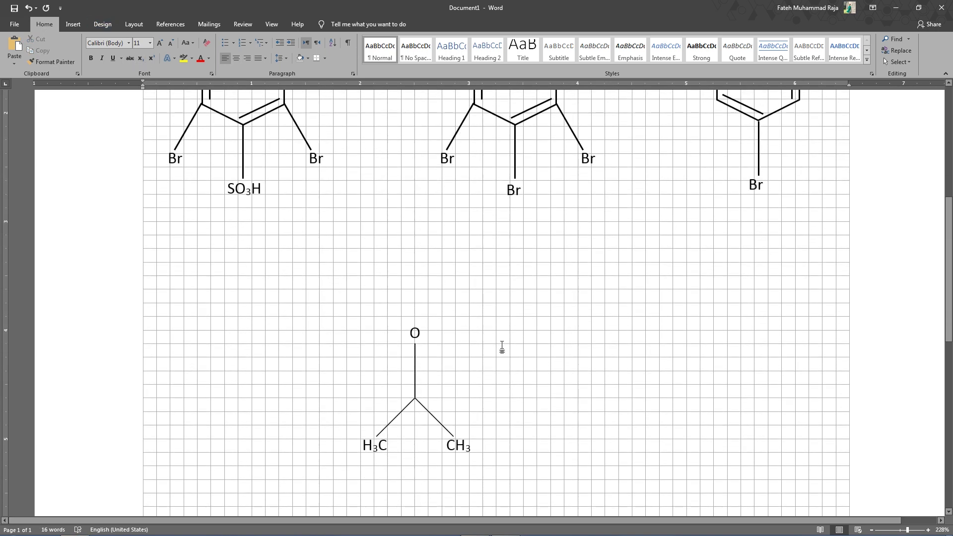
Step: Group the O label, bonds, CH3 and H3C labels into one drawing
scroll(502, 348, "down", 2)
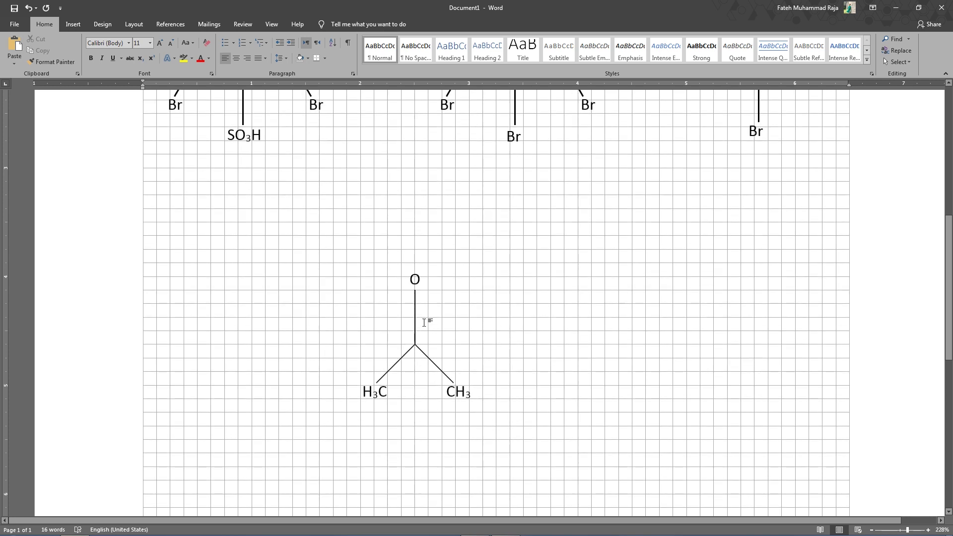
left_click(418, 281)
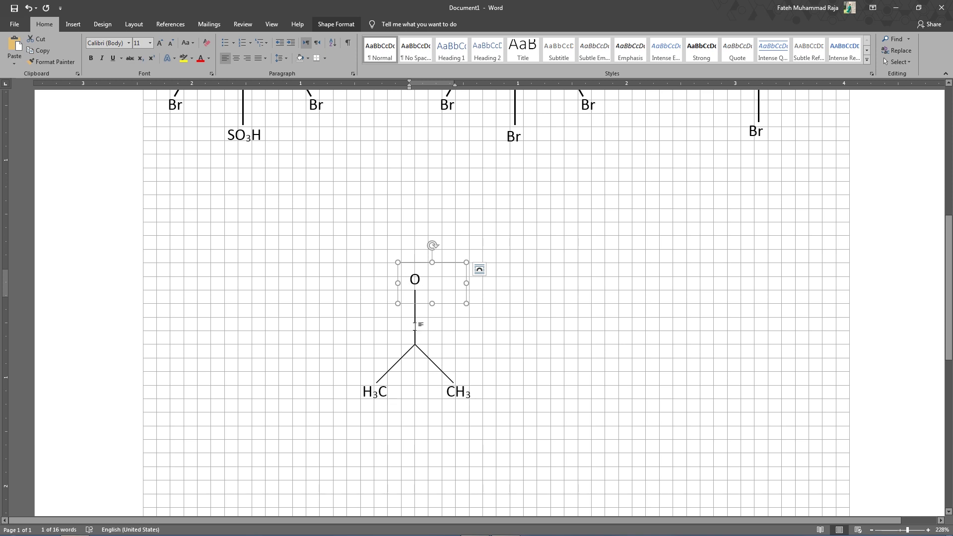
left_click(415, 325, "shift")
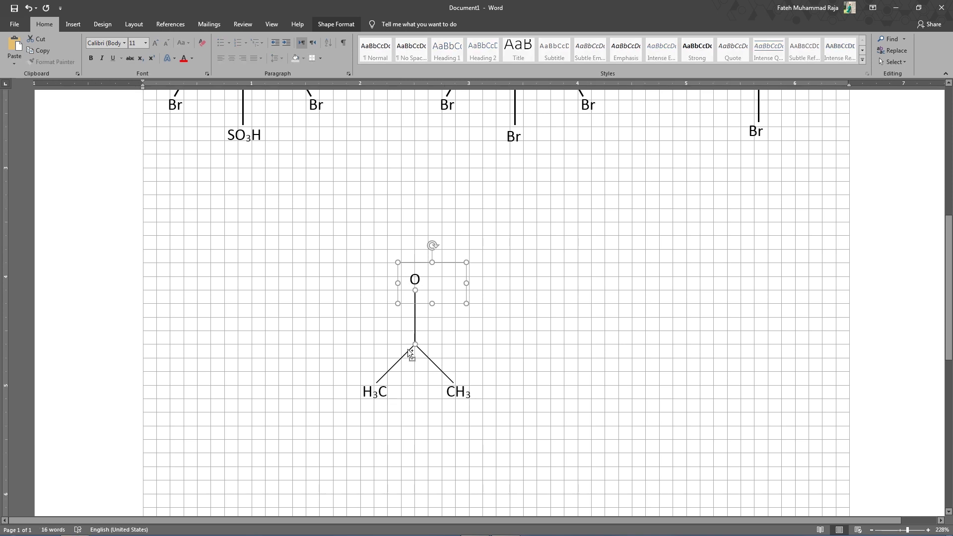
left_click(430, 364, "shift")
left_click(466, 382, "shift")
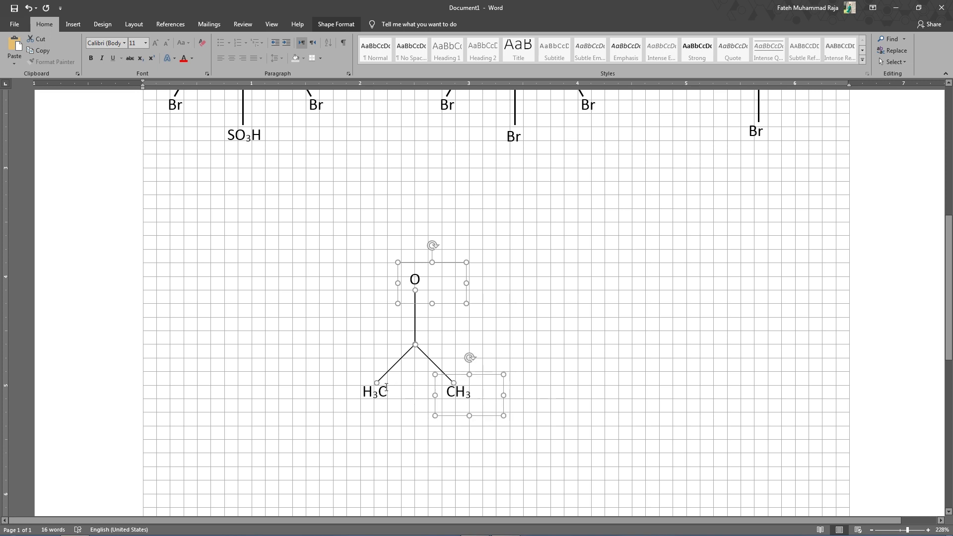
left_click(370, 385, "shift")
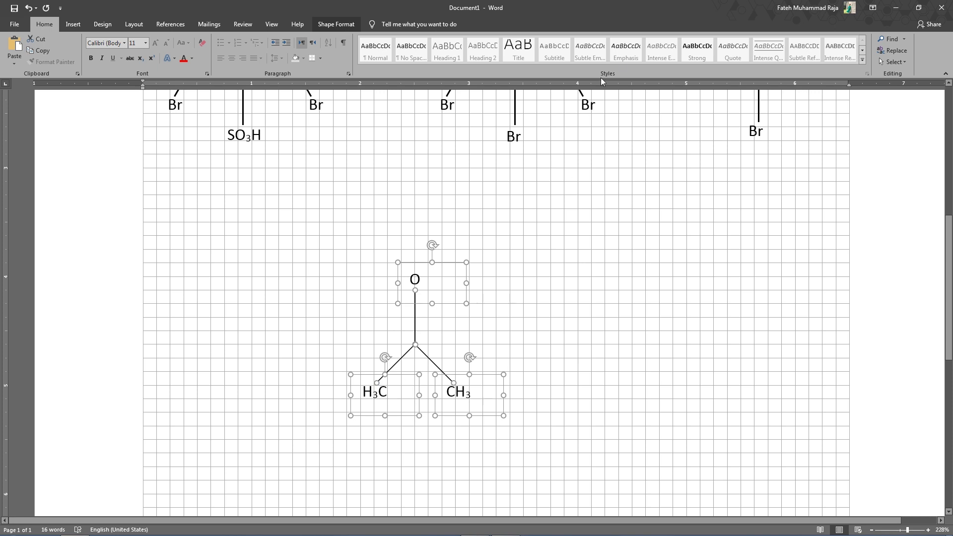
left_click(336, 24)
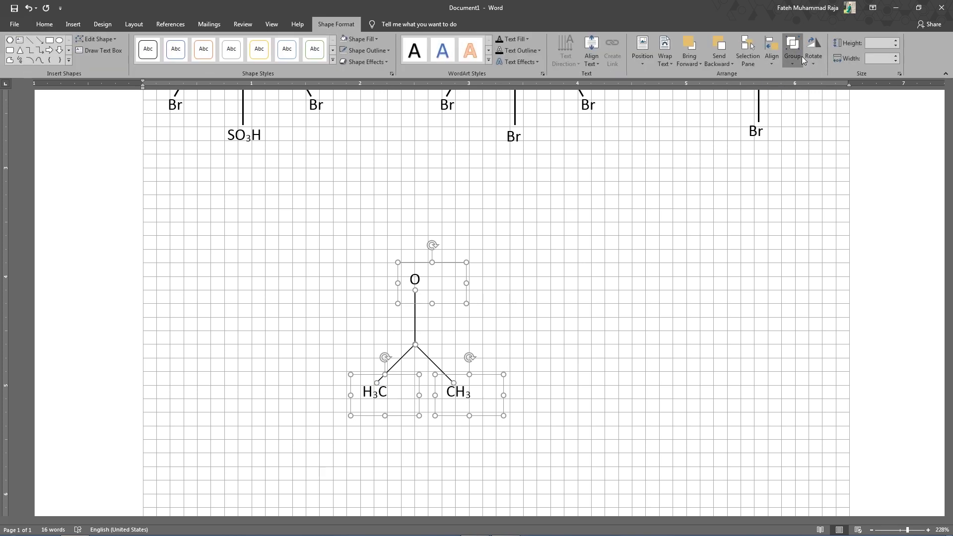
left_click(549, 296)
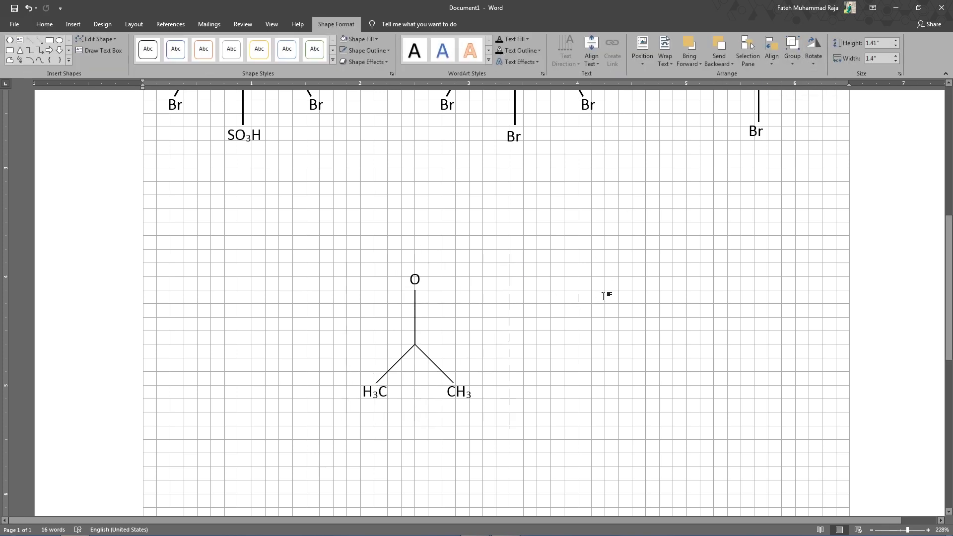
Step: Move the grouped structure left, beneath the first benzene ring
scroll(428, 300, "down", 5)
left_click(415, 226)
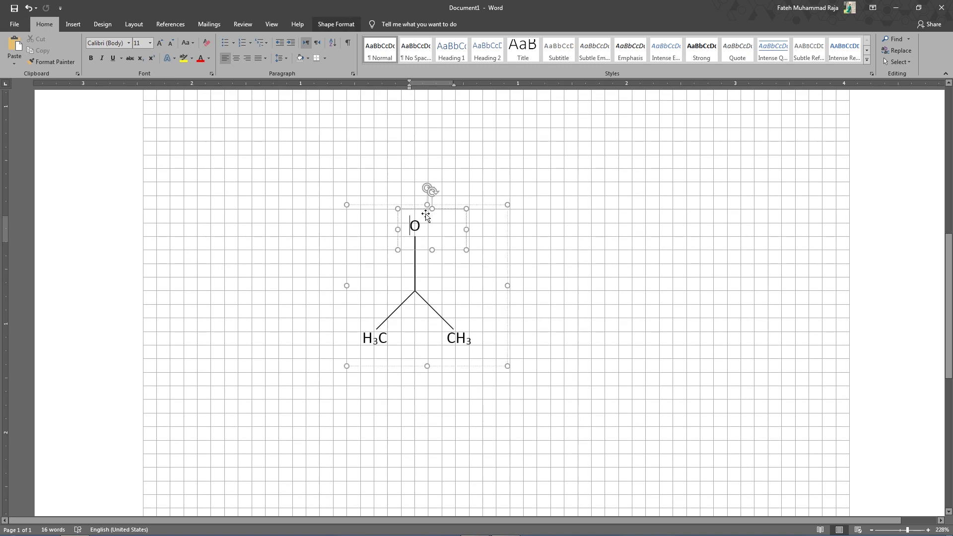
left_click_drag(481, 206, 384, 172)
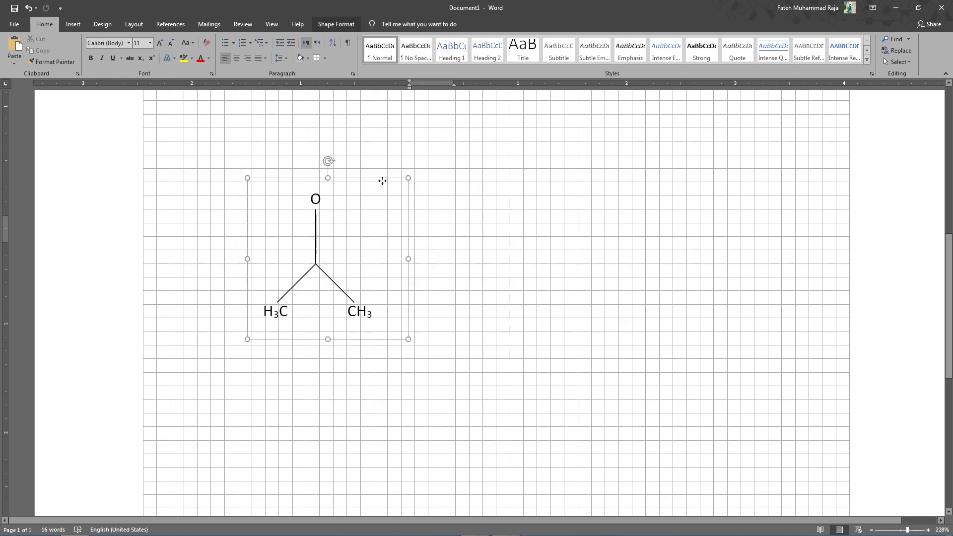
scroll(307, 113, "up", 3)
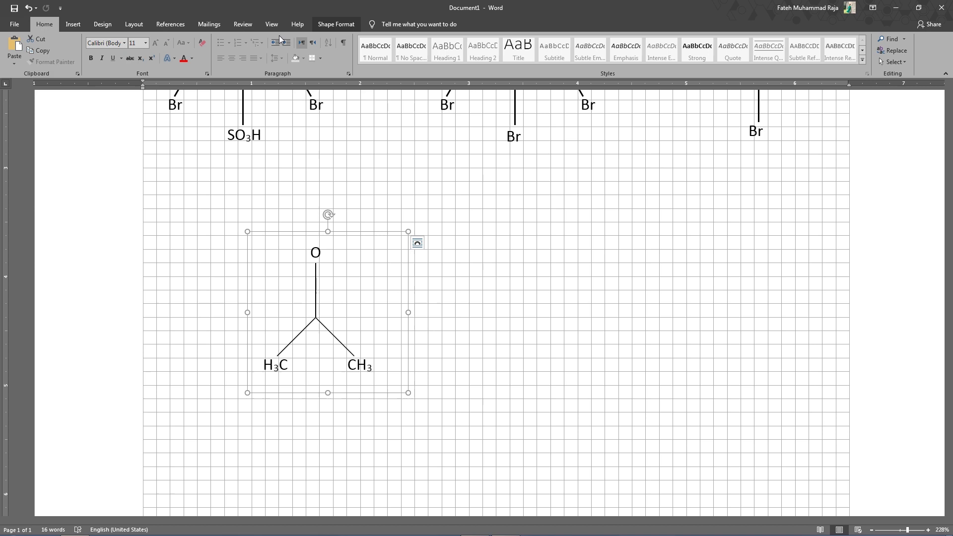
left_click(272, 24)
Step: Hide the page gridlines
left_click(180, 50)
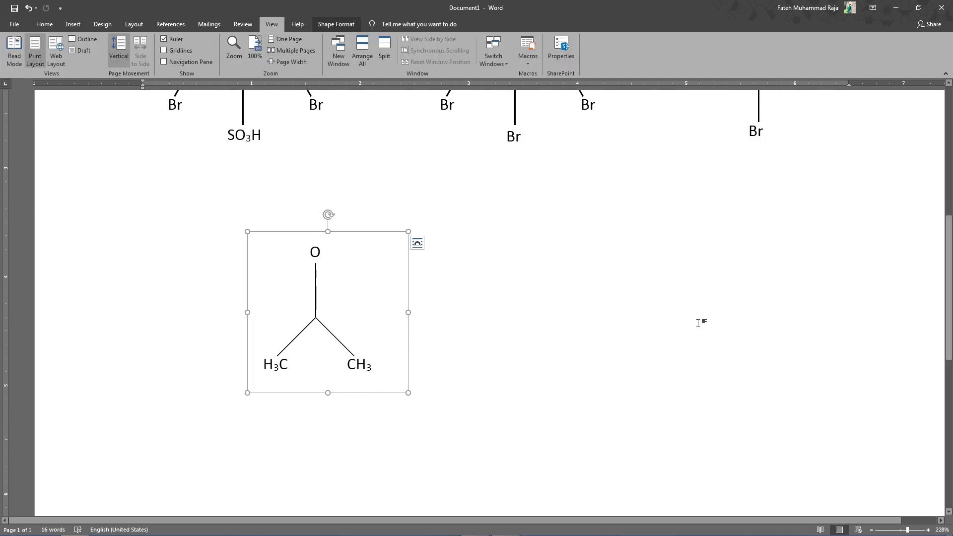
left_click(700, 324)
scroll(716, 324, "down", 7, "ctrl")
scroll(716, 324, "down", 4, "ctrl")
scroll(717, 325, "down", 1, "ctrl")
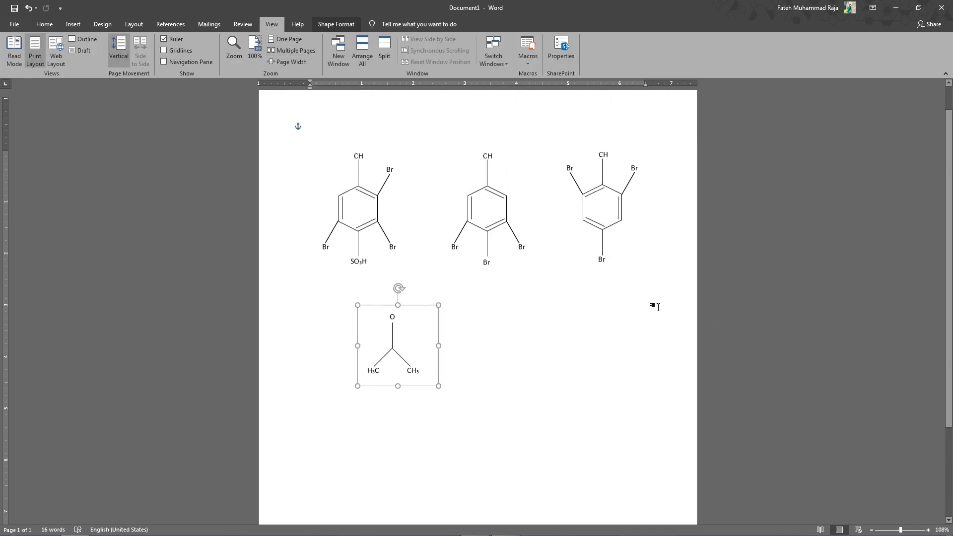
left_click(500, 378)
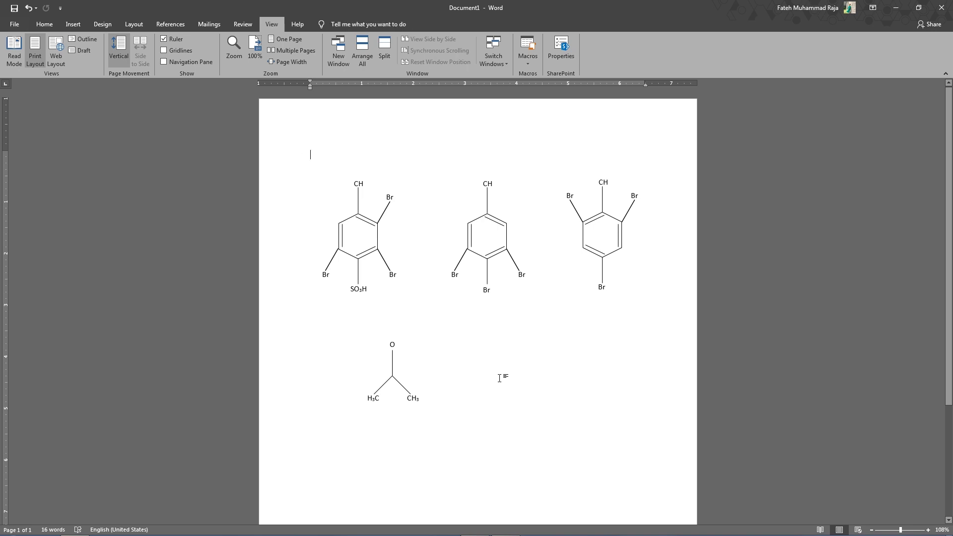
Step: Align the structure under the first ring and paste copies under the middle and right rings
left_click(389, 342)
left_click_drag(390, 332, 350, 321)
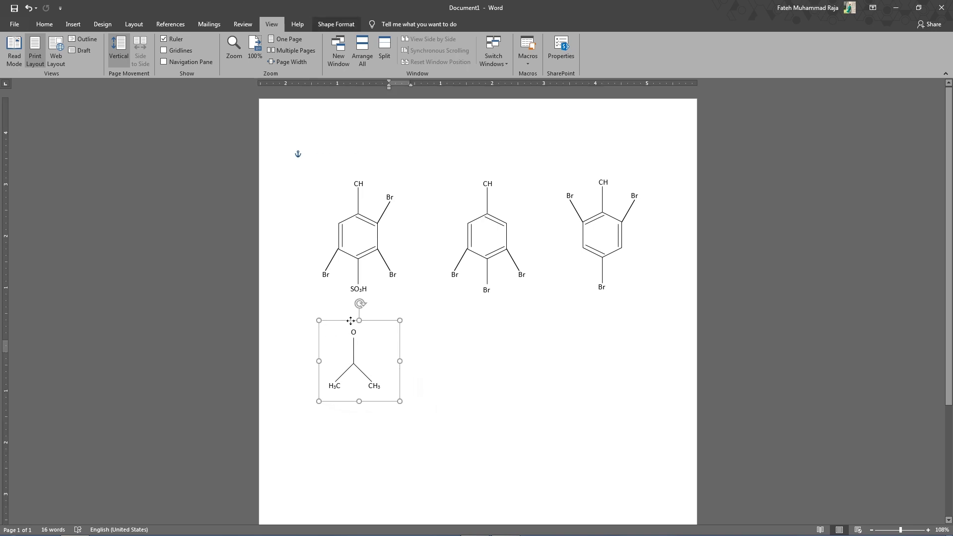
key("ctrl+v")
left_click_drag(380, 332, 465, 323)
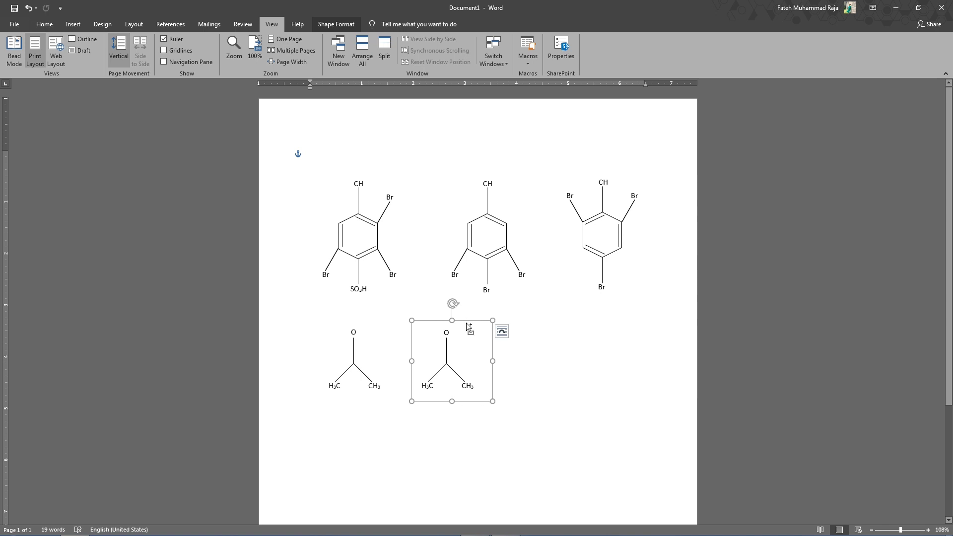
key("ctrl+v")
left_click_drag(478, 330, 594, 313)
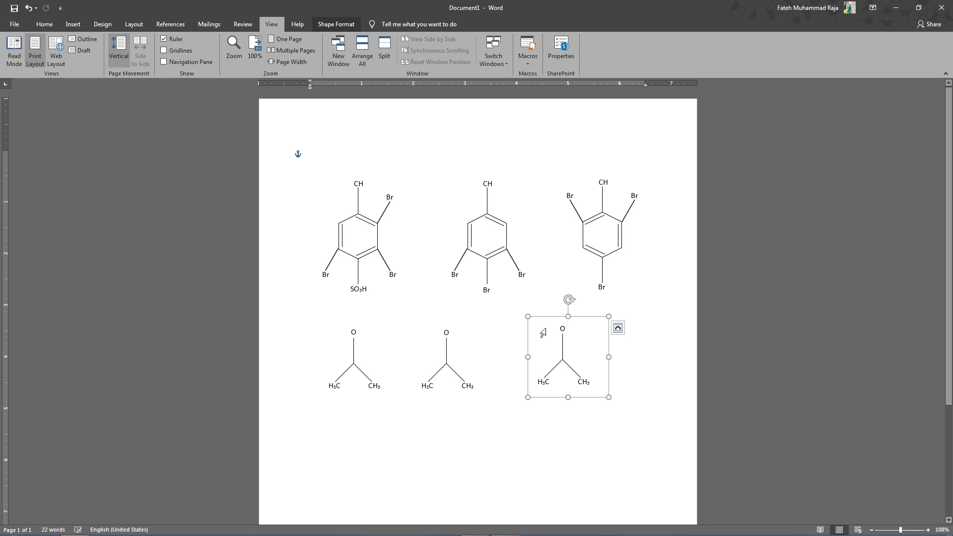